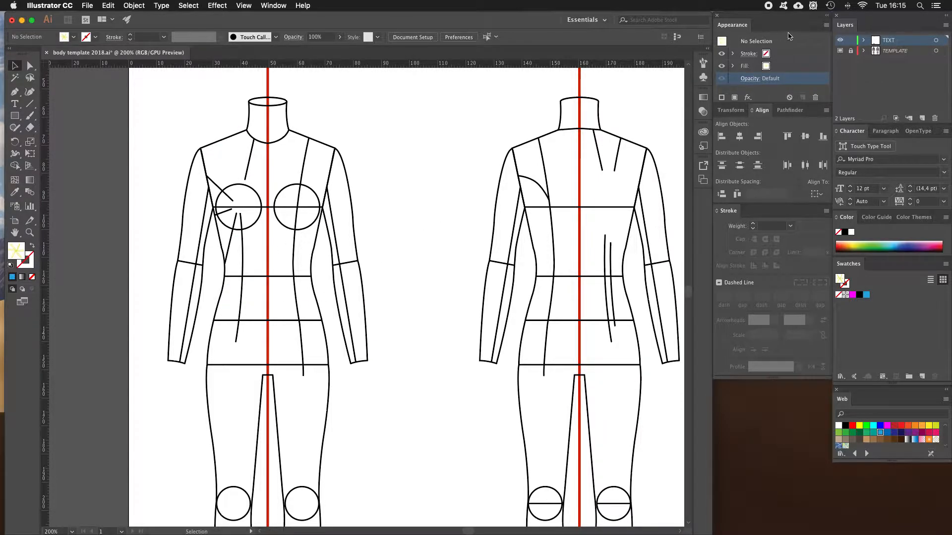
Create a new layer above the TEXT layer and name it "shirt template"
click(921, 119)
click(894, 42)
double_click(894, 43)
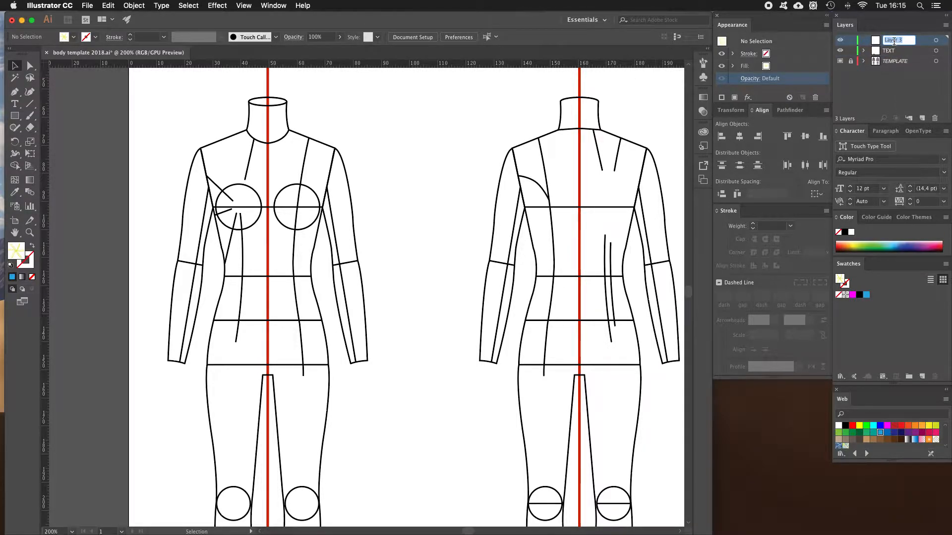
text(shir)
text(t template)
key(Return)
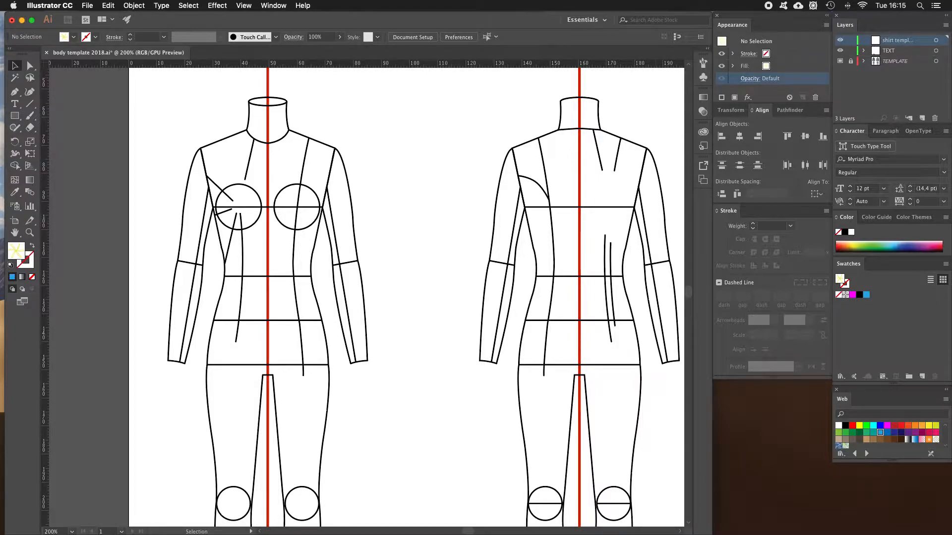
Place TD-Basic Shirts-Sample.jpg from the Shirt & Jackets folder and move it roughly over the body figures
click(88, 7)
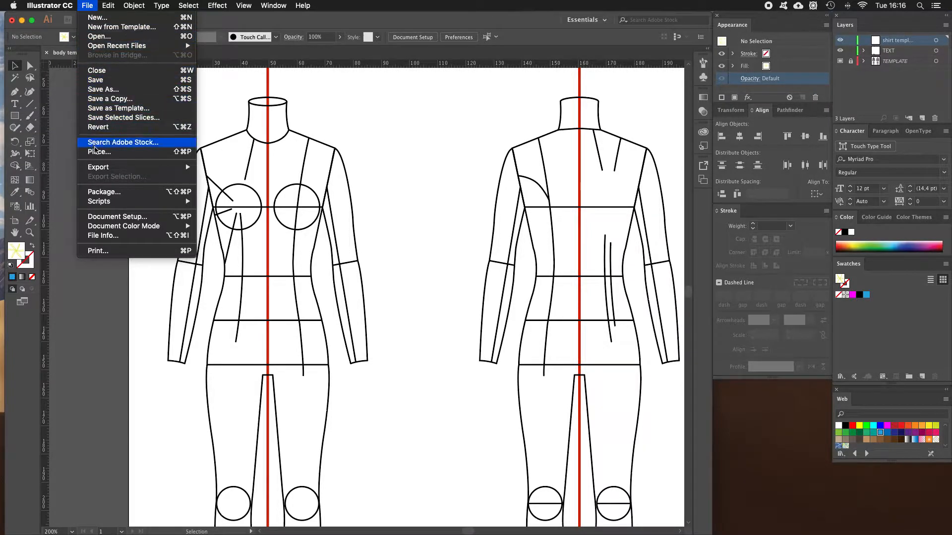
click(100, 154)
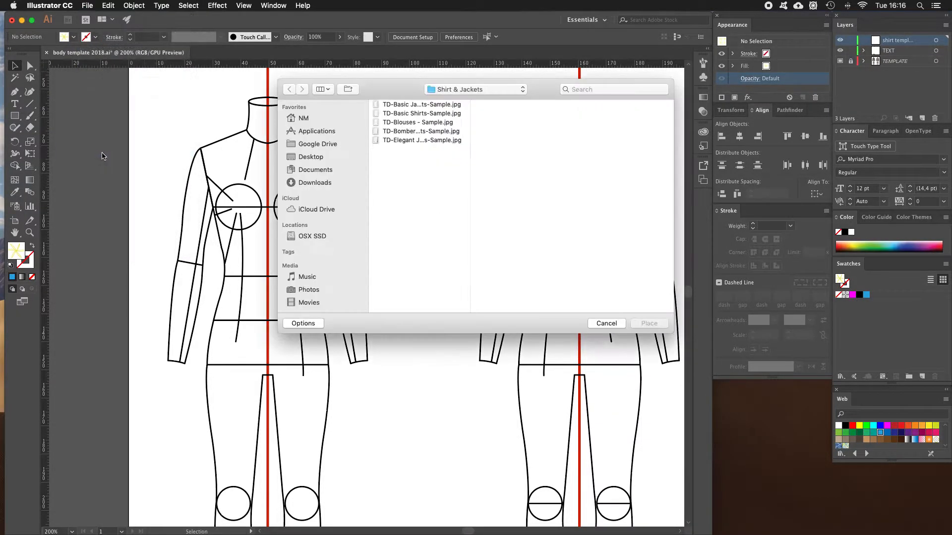
click(404, 114)
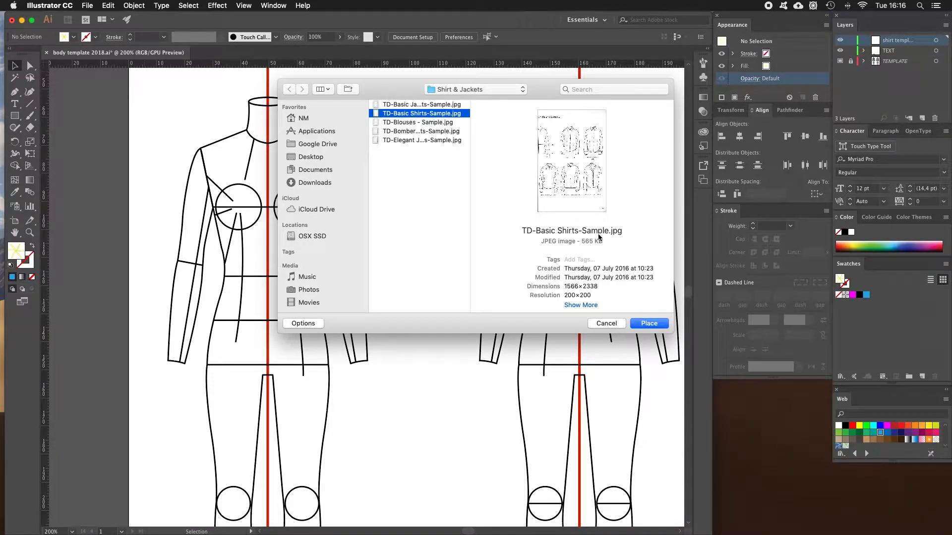
click(649, 324)
click(155, 98)
drag(373, 235, 290, 177)
drag(361, 185, 368, 162)
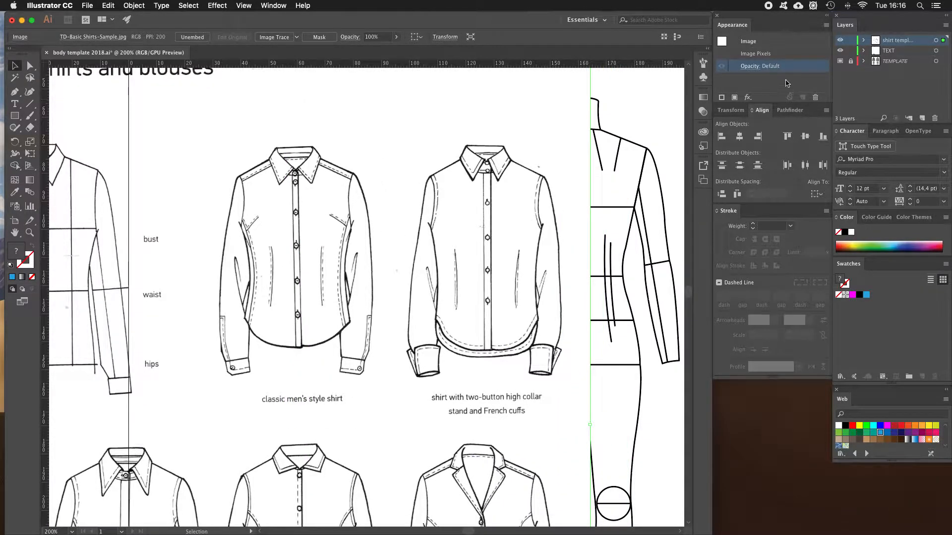
Reduce the opacity of the placed shirts image to 50%
click(749, 67)
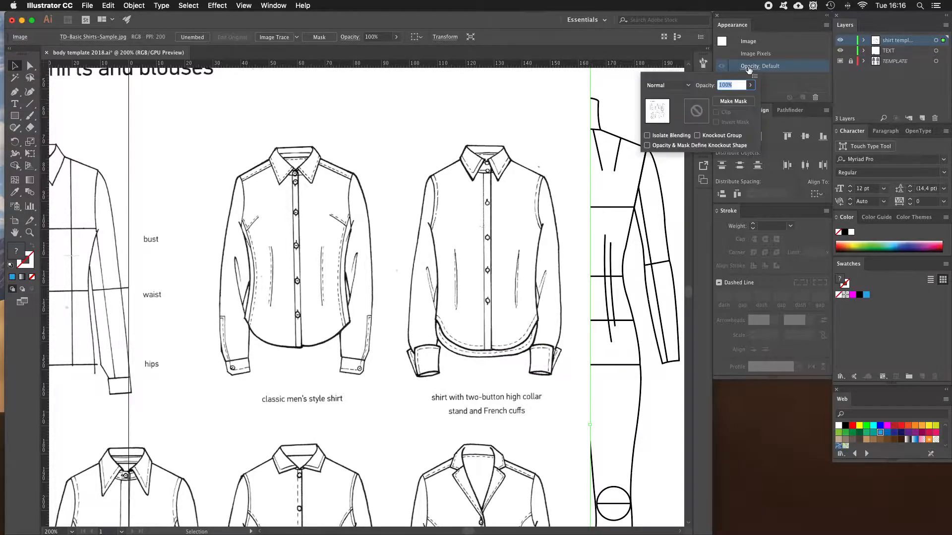
drag(752, 89, 729, 100)
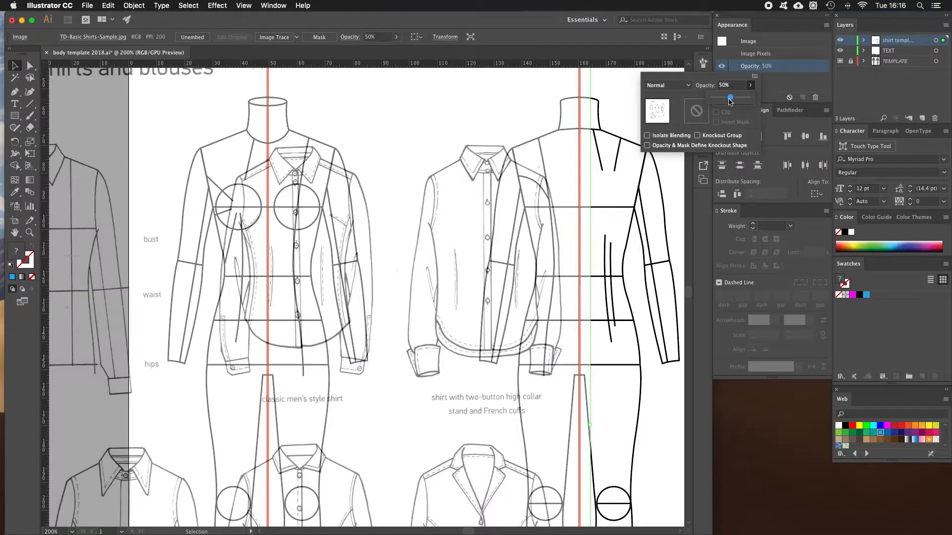
click(407, 145)
Position the shirts image so the classic men's style shirt is centred on the front figure's red centre line, with its collar at the neck
drag(402, 165, 378, 147)
drag(386, 156, 385, 148)
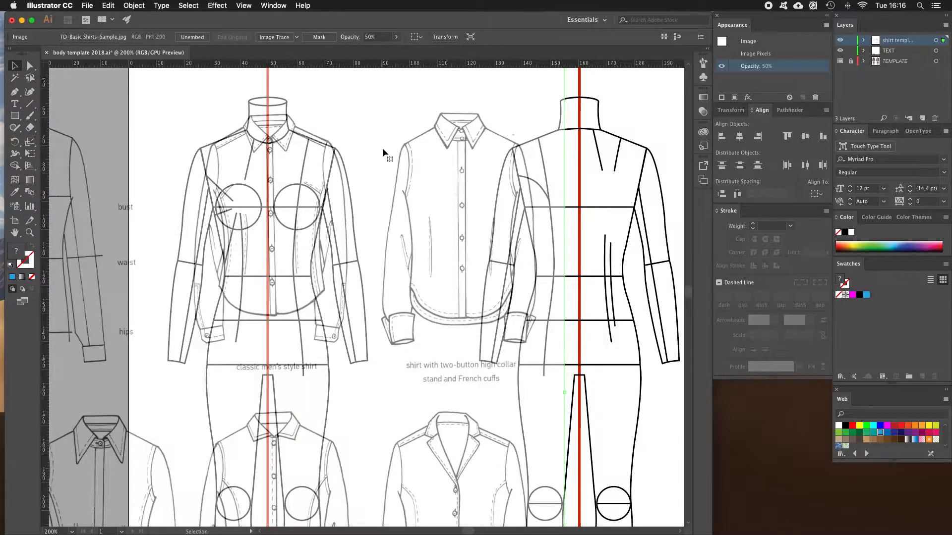
key(Left)
key(Left)
key(Down)
key(Down)
key(Down)
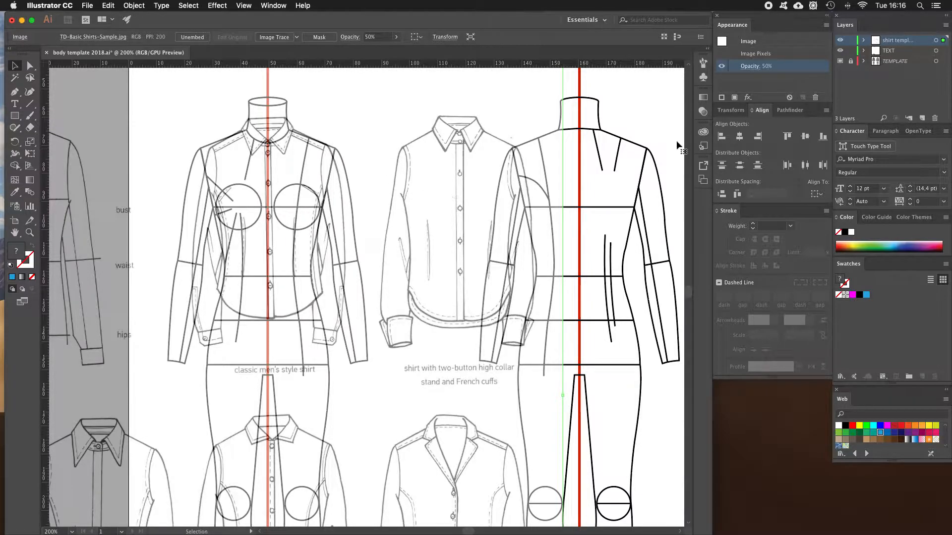
Lock the shirt template layer and hide the TEMPLATE layer
click(841, 61)
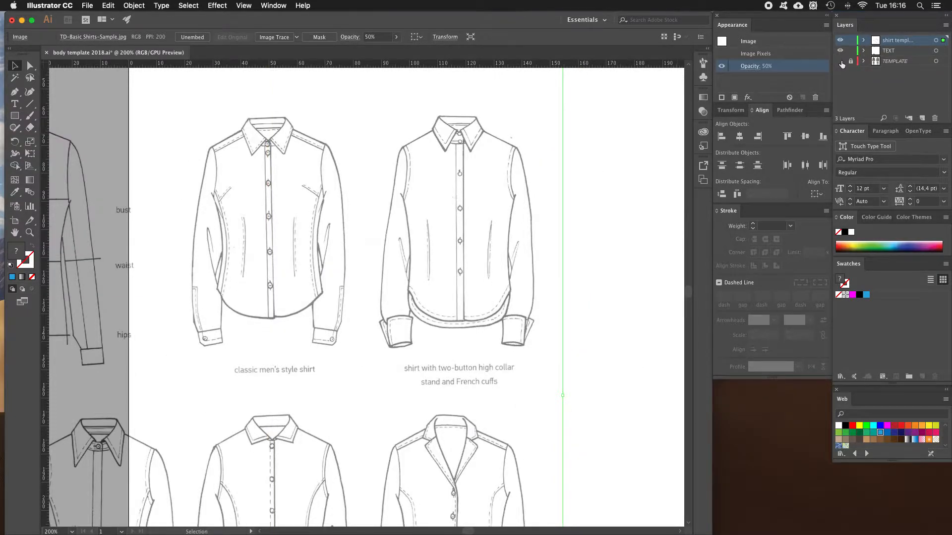
click(841, 62)
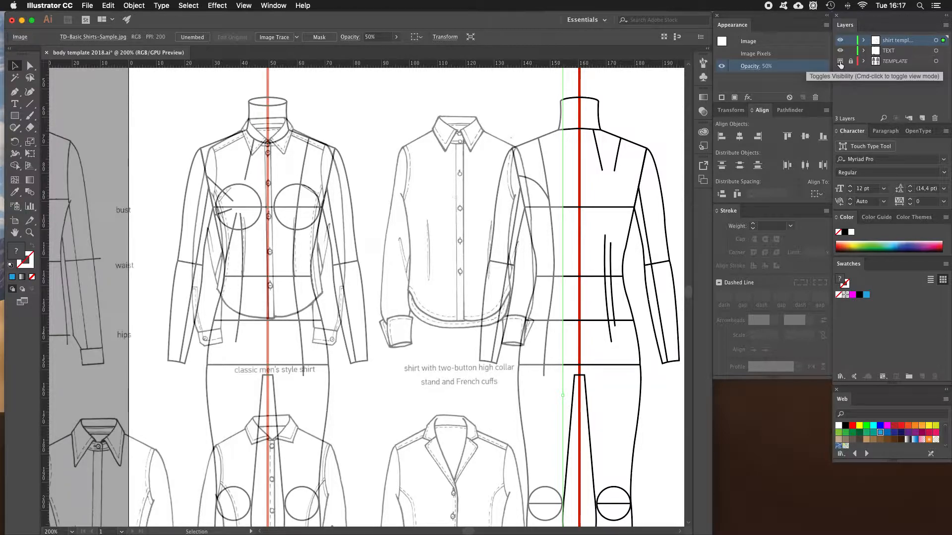
click(840, 62)
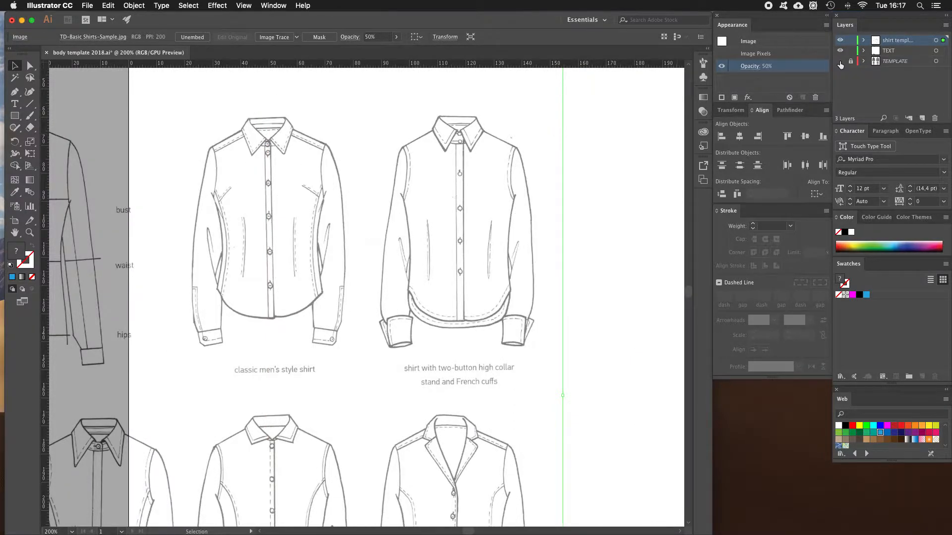
click(850, 42)
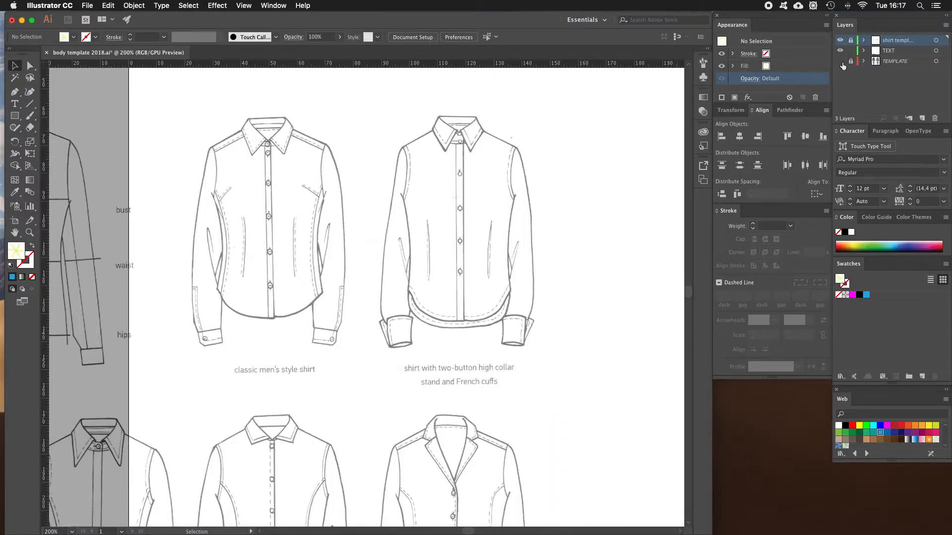
click(840, 62)
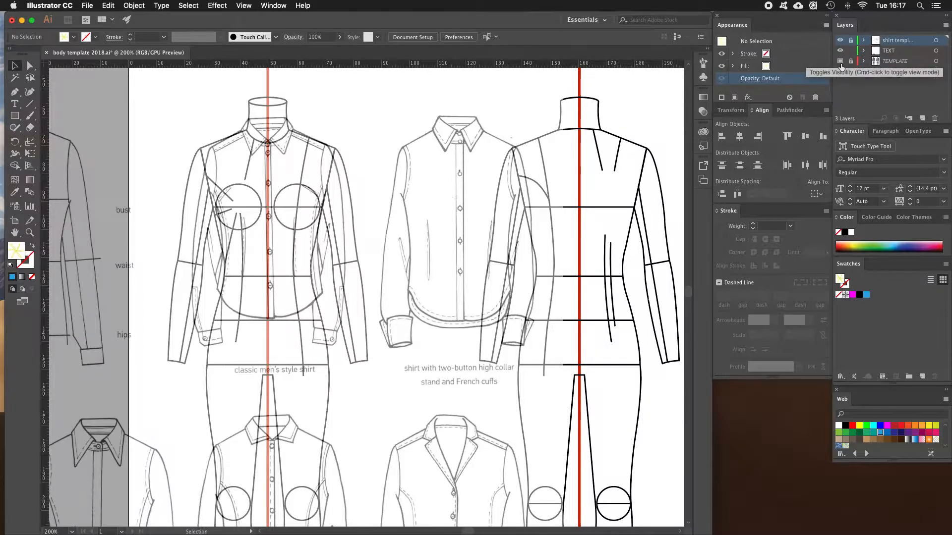
click(840, 62)
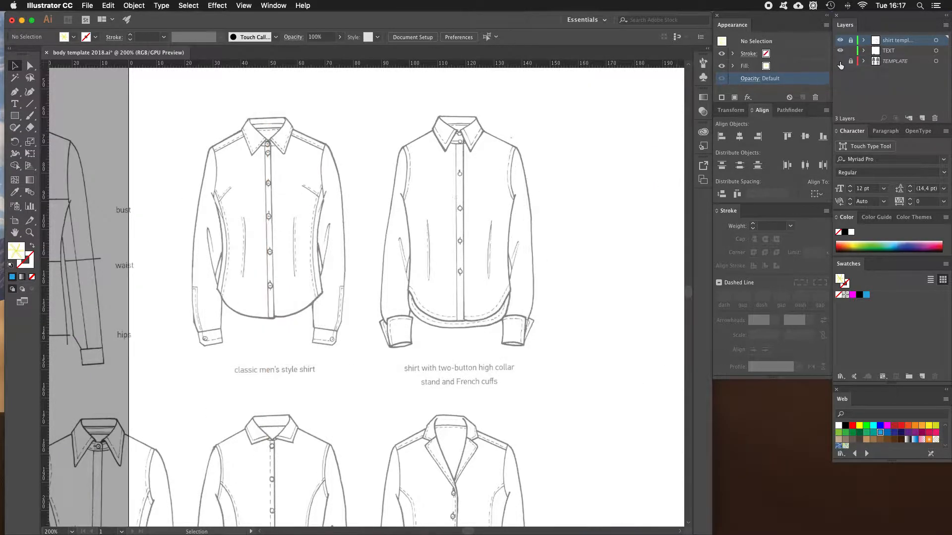
Examine the classic men's style shirt sketch up close, from the collar and darts to the hem and cuffs
key(z)
click(250, 196)
click(324, 231)
click(407, 265)
scroll(412, 276, down, 5)
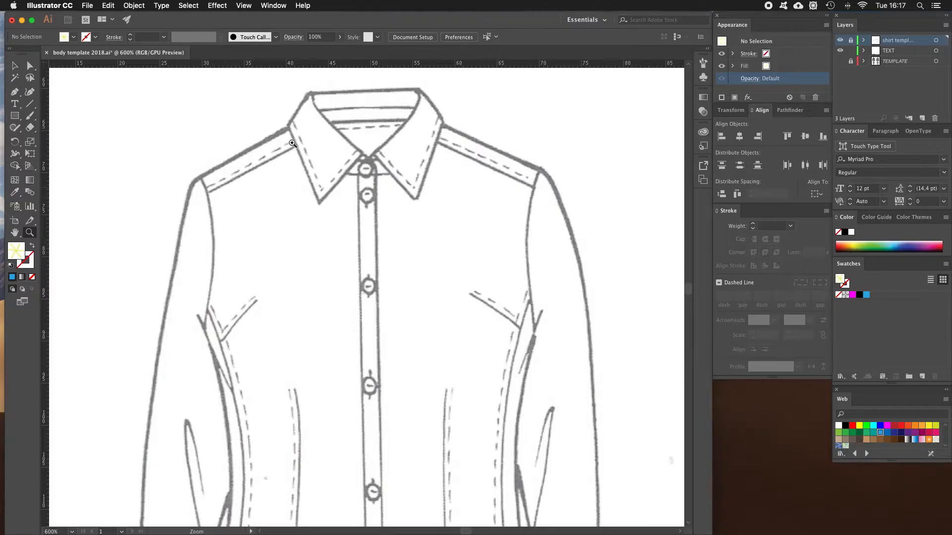
scroll(238, 322, down, 5)
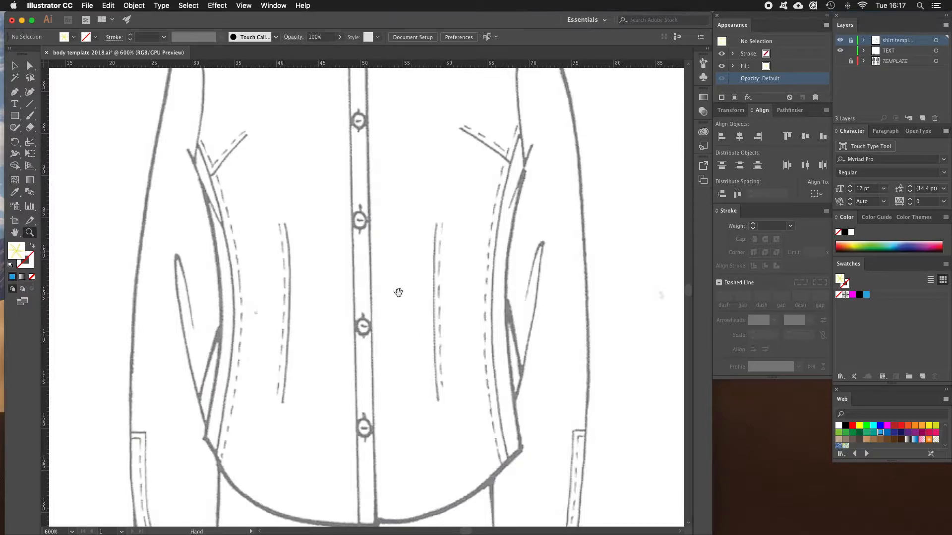
scroll(397, 293, down, 3)
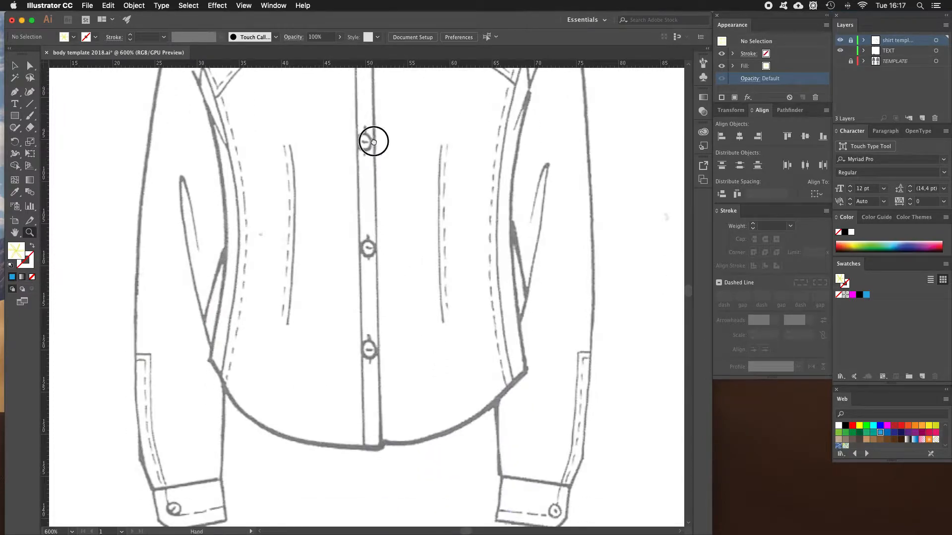
scroll(371, 144, down, 4)
scroll(384, 186, down, 2)
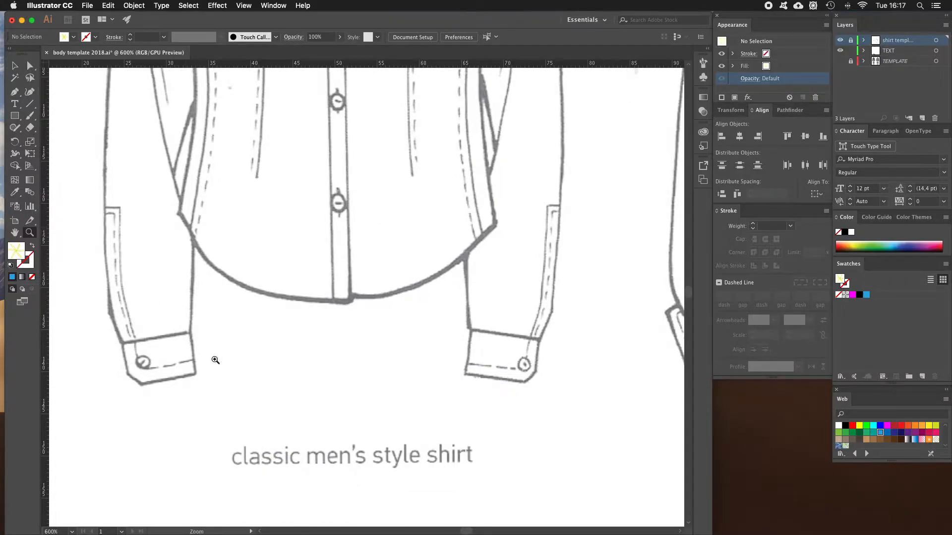
scroll(372, 210, up, 8)
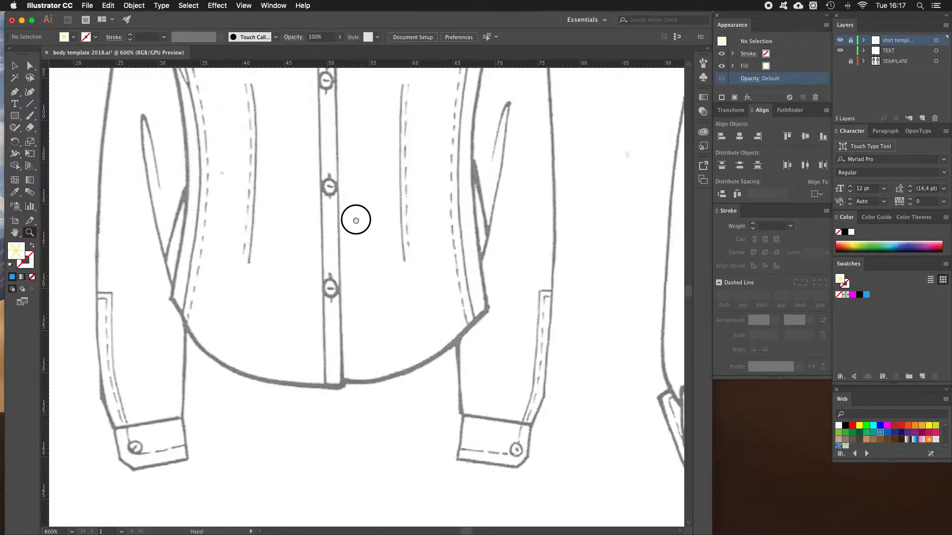
scroll(349, 268, up, 6)
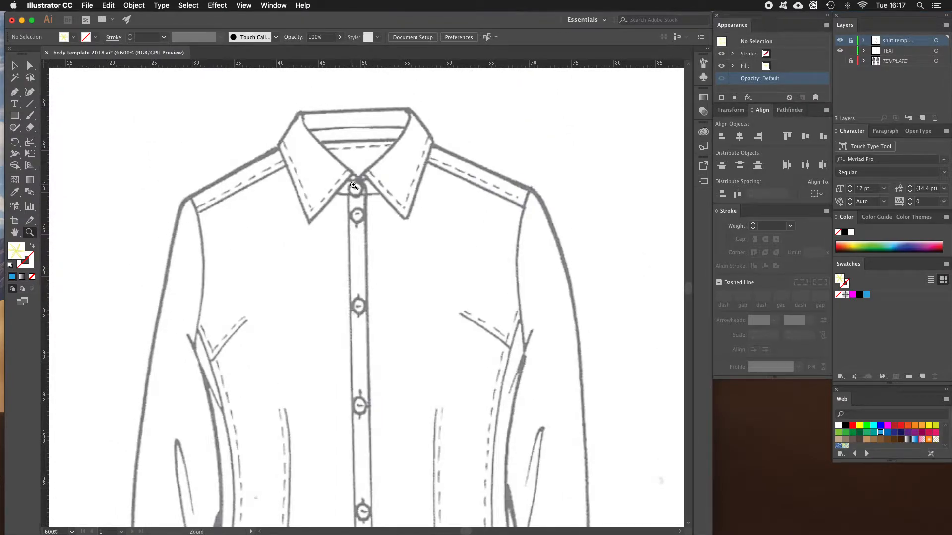
alt+click(419, 241)
alt+click(409, 285)
alt+click(399, 298)
drag(368, 330, 394, 263)
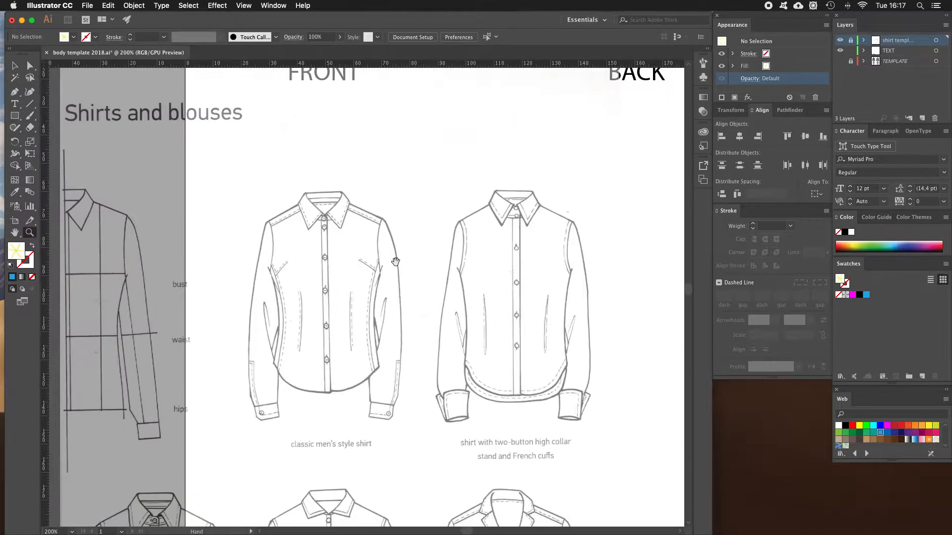
Show the TEMPLATE layer again and hide the shirt template layer
key(v)
click(839, 61)
click(840, 39)
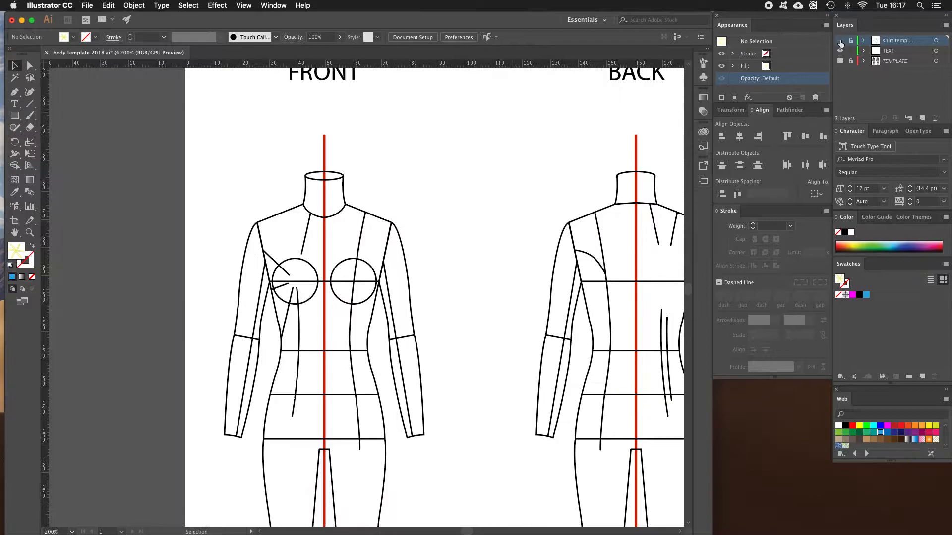
Create a new layer above the shirt template layer and name it "shirt"
key(z)
click(287, 270)
scroll(357, 267, down, 5)
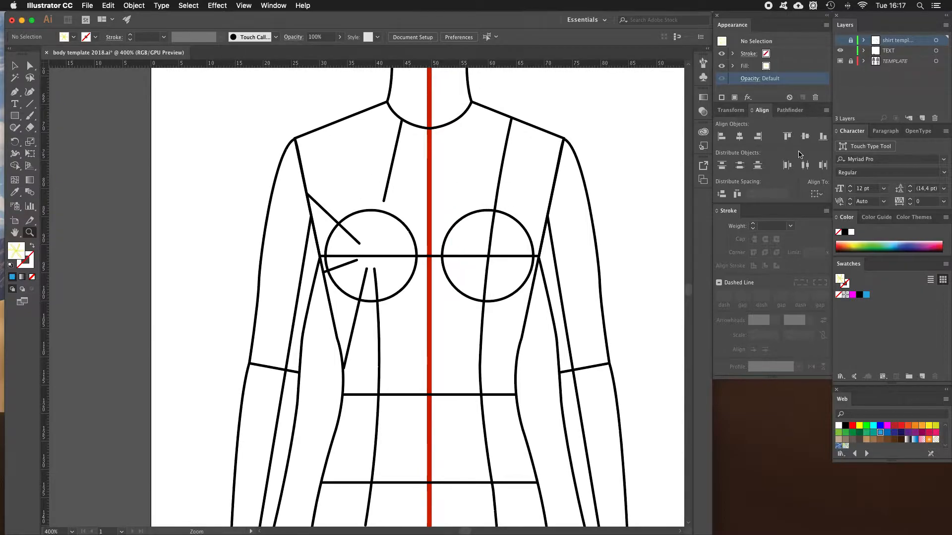
click(922, 118)
double_click(895, 40)
text(shirt)
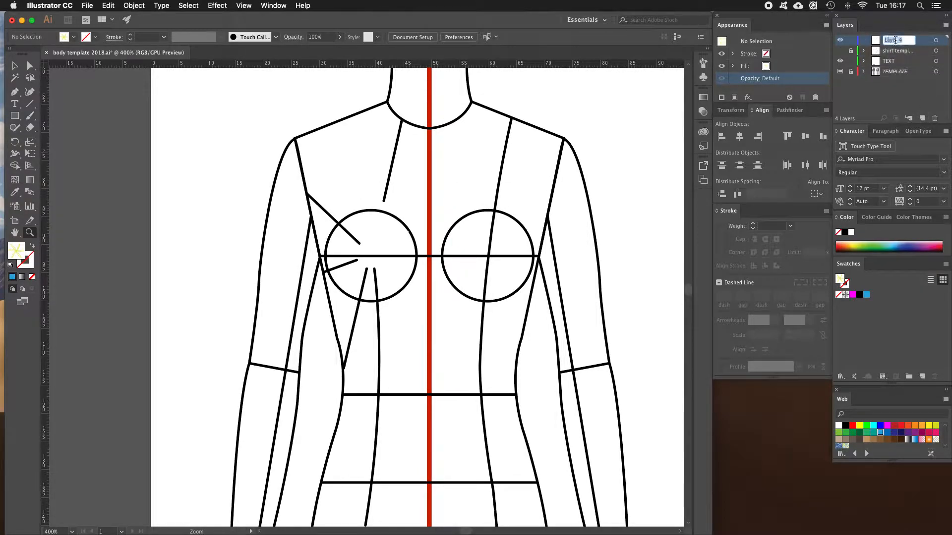
key(Return)
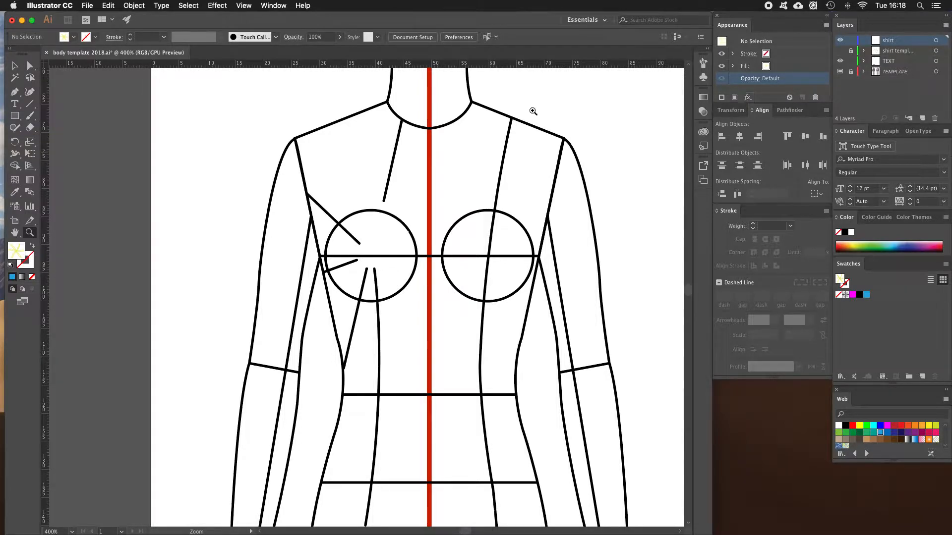
Set up the Pen tool with no fill and a magenta stroke of 0.25 pt
key(p)
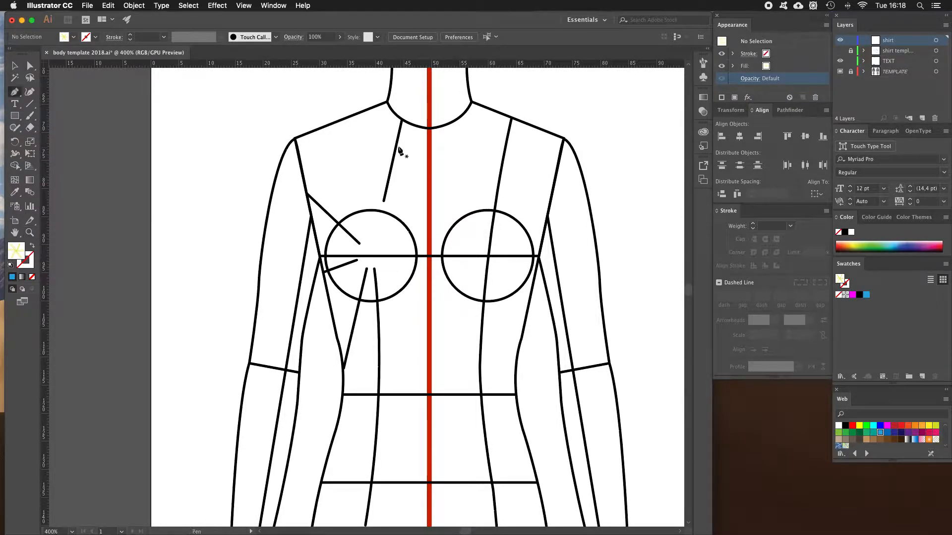
click(32, 278)
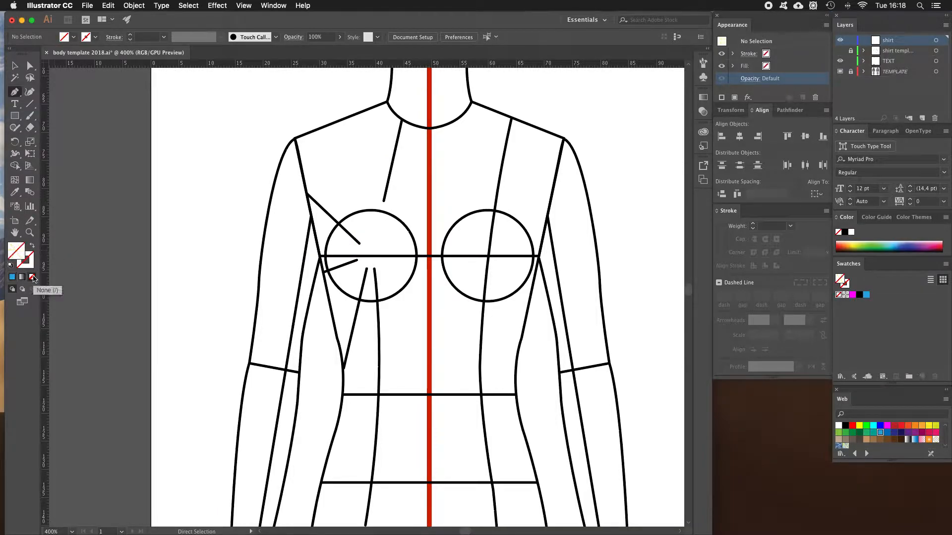
click(22, 261)
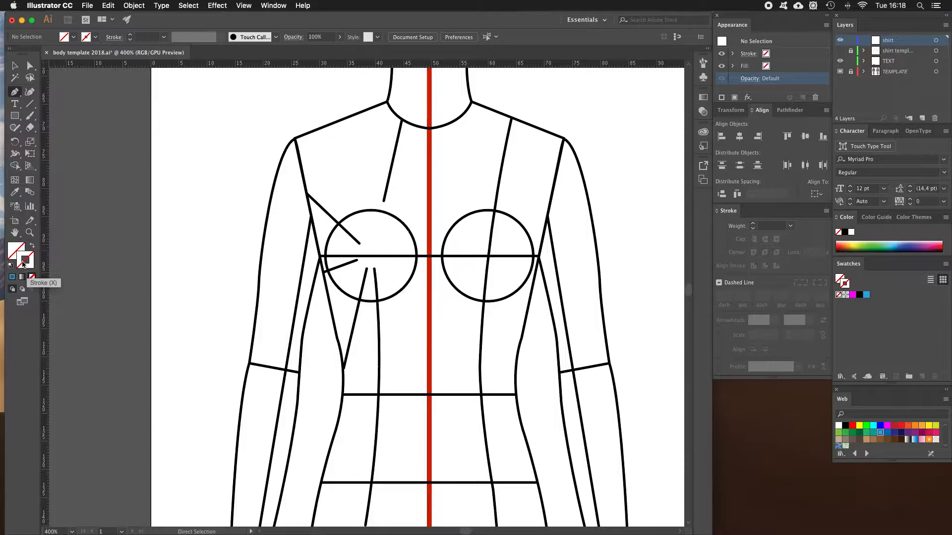
click(853, 295)
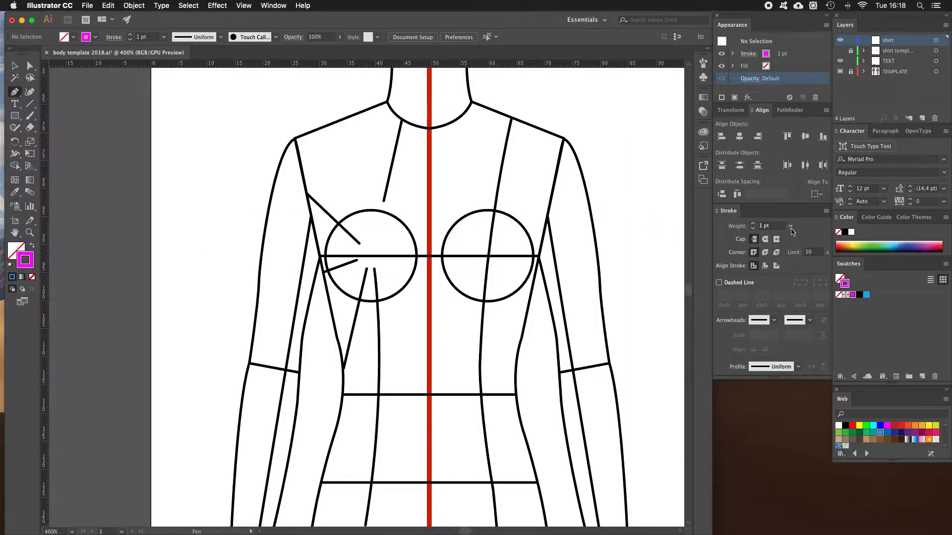
click(790, 226)
click(785, 227)
Trace half of the bodice from the centre front along the curved neckline, the straight shoulder and the side to just above the waist
click(428, 128)
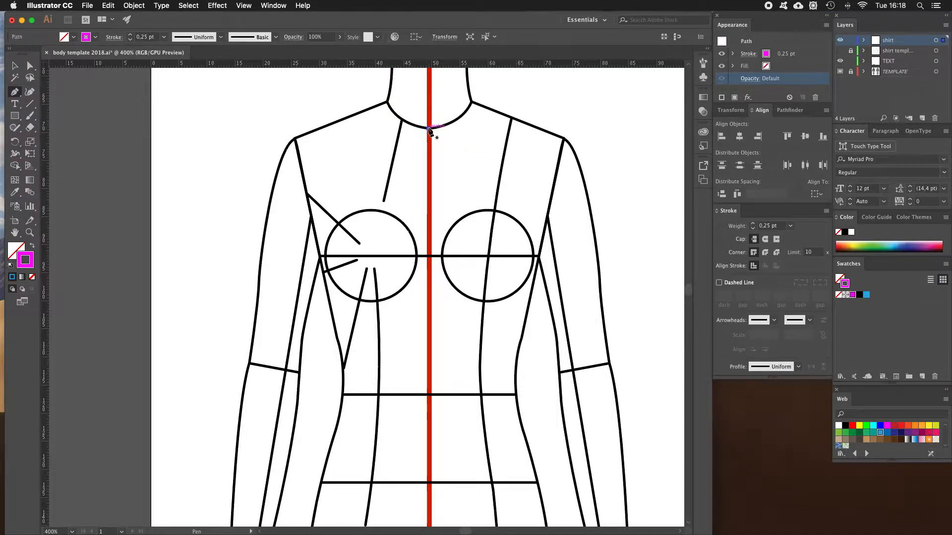
drag(388, 102, 382, 79)
click(388, 103)
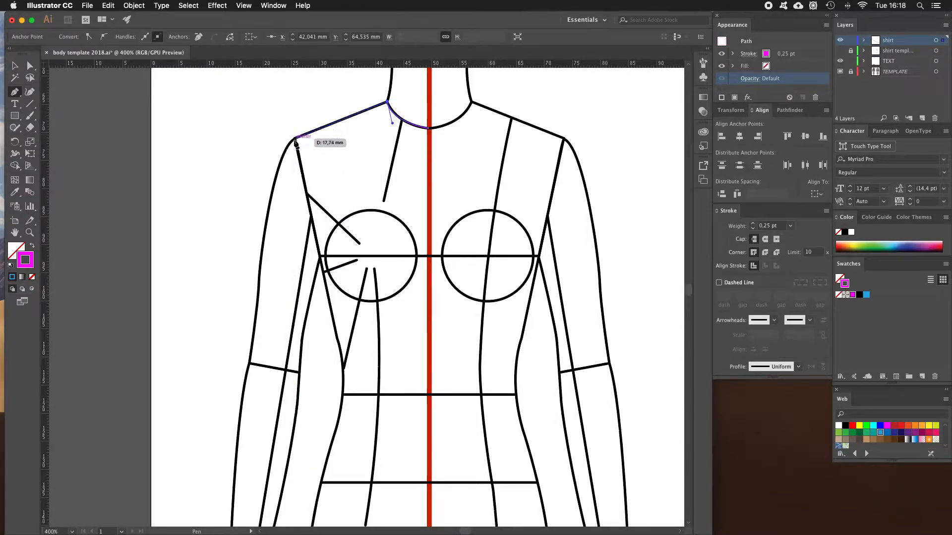
click(295, 139)
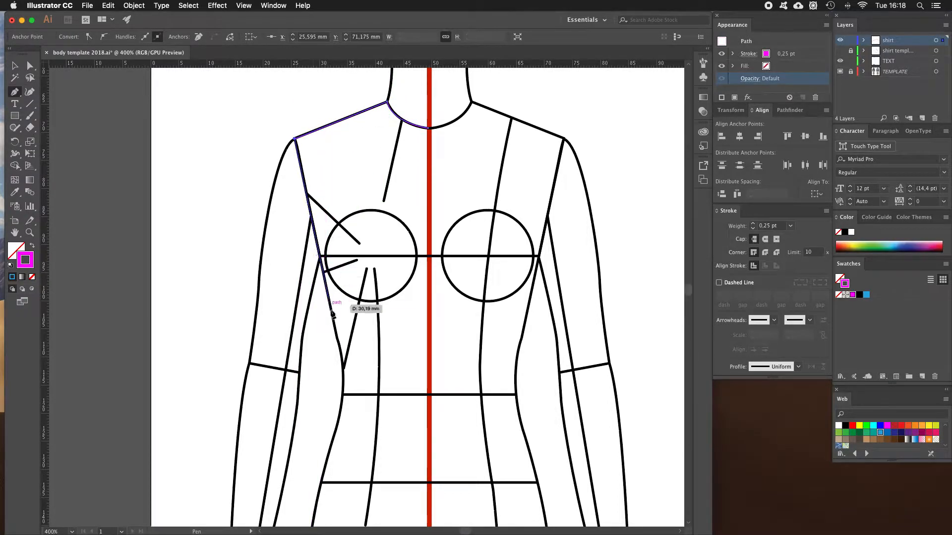
click(337, 338)
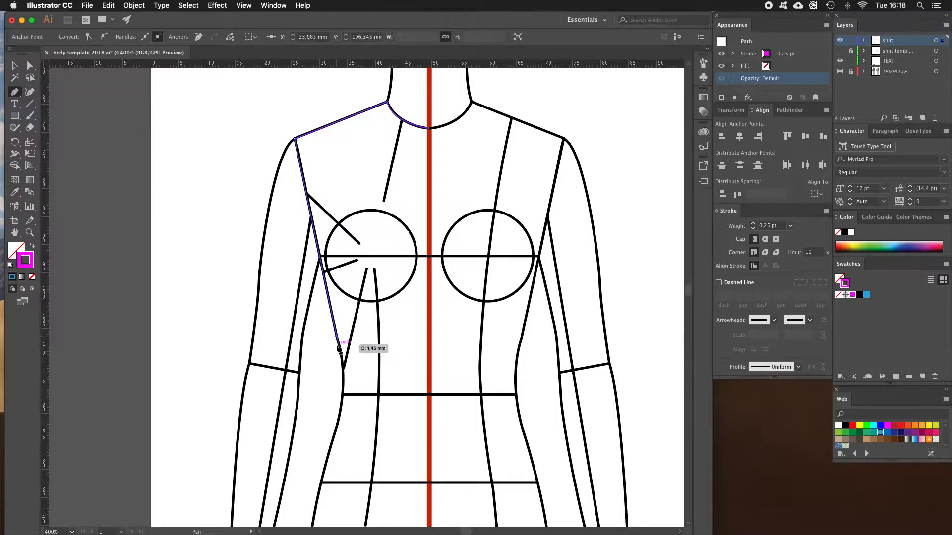
Continue the bodice path in a curve past the waist, down to the first horizontal line below it, and straight across to the centre line
scroll(345, 357, down, 3)
drag(338, 362, 323, 396)
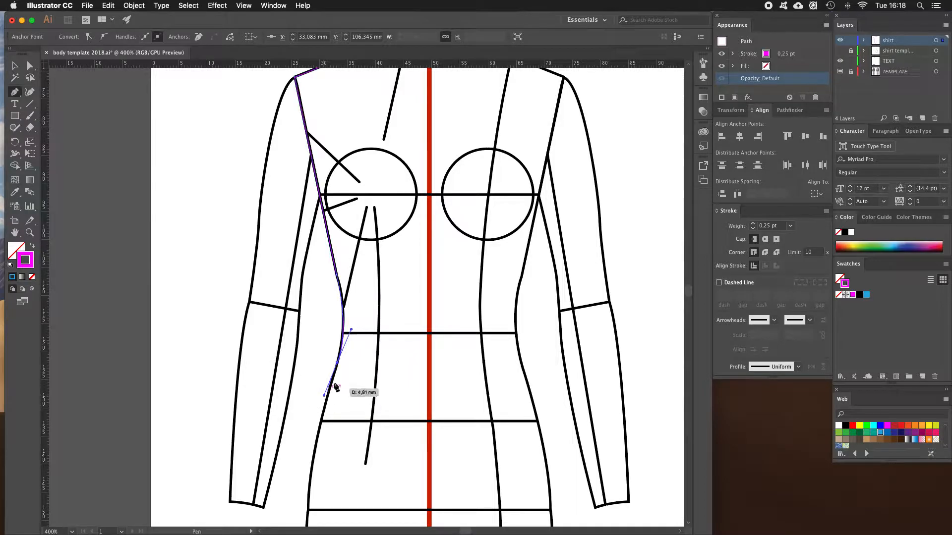
click(337, 363)
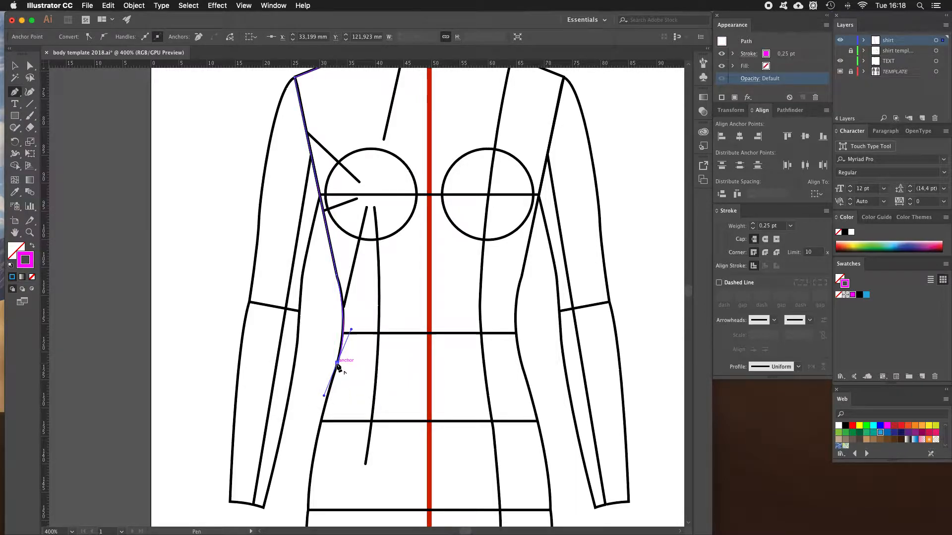
click(322, 420)
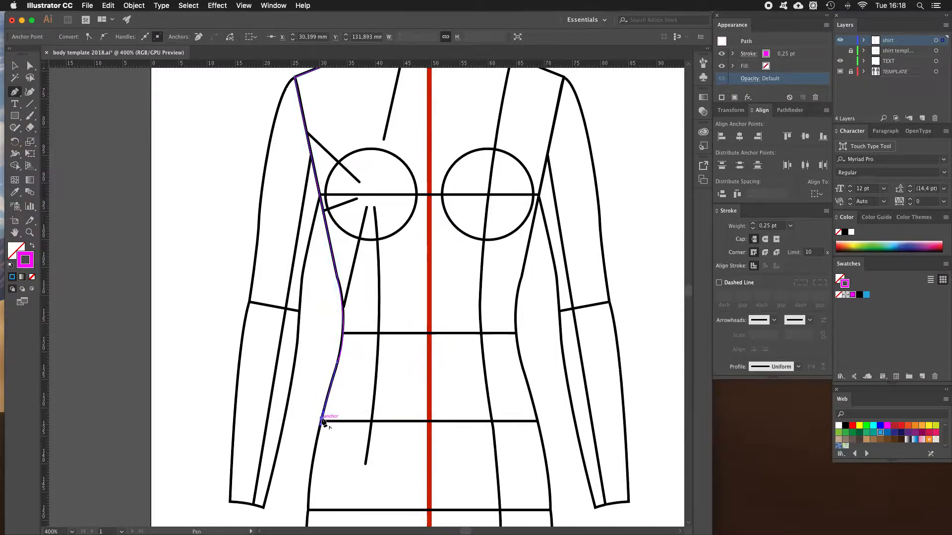
click(428, 419)
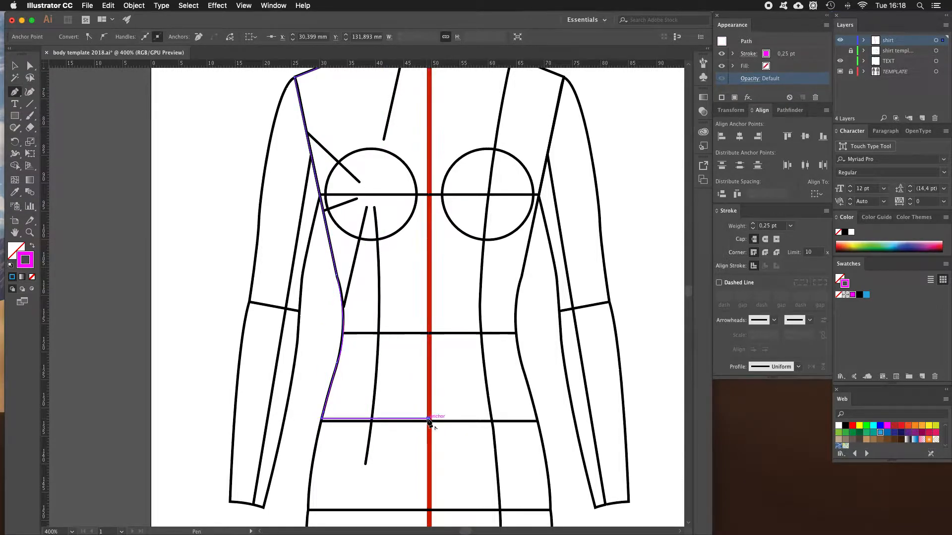
Reflect a copy of the half bodice across the vertical axis and place it against the centre line as the other half
key(v)
click(193, 310)
drag(371, 212, 329, 279)
click(374, 131)
right_click(376, 132)
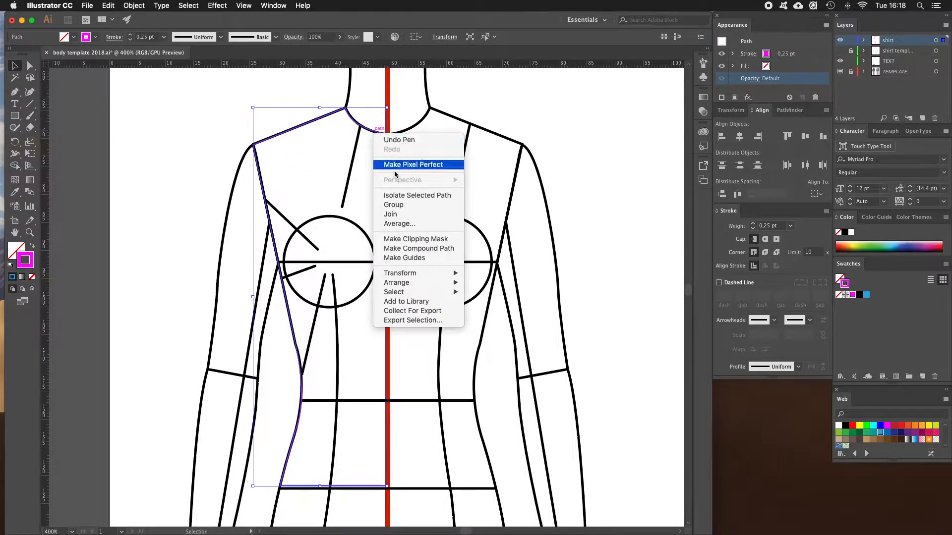
mouse_move(415, 273)
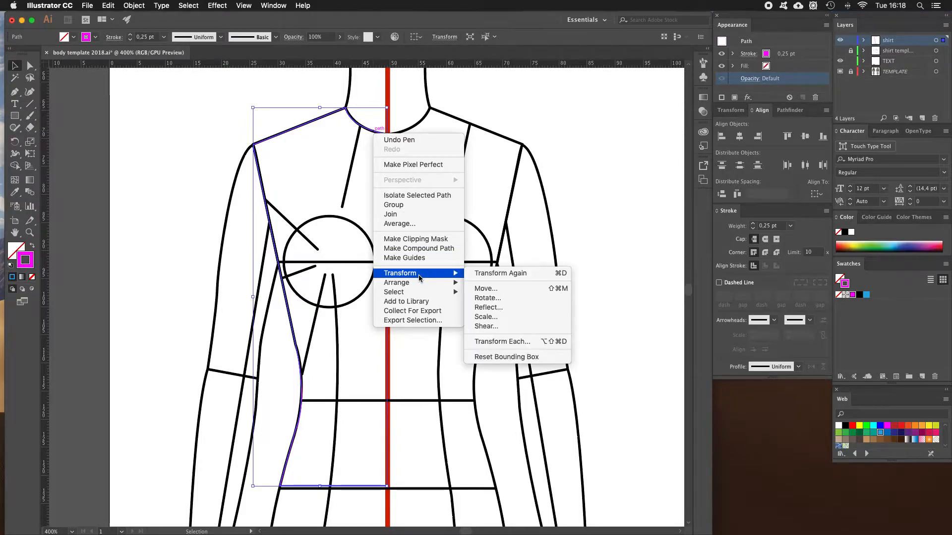
click(497, 309)
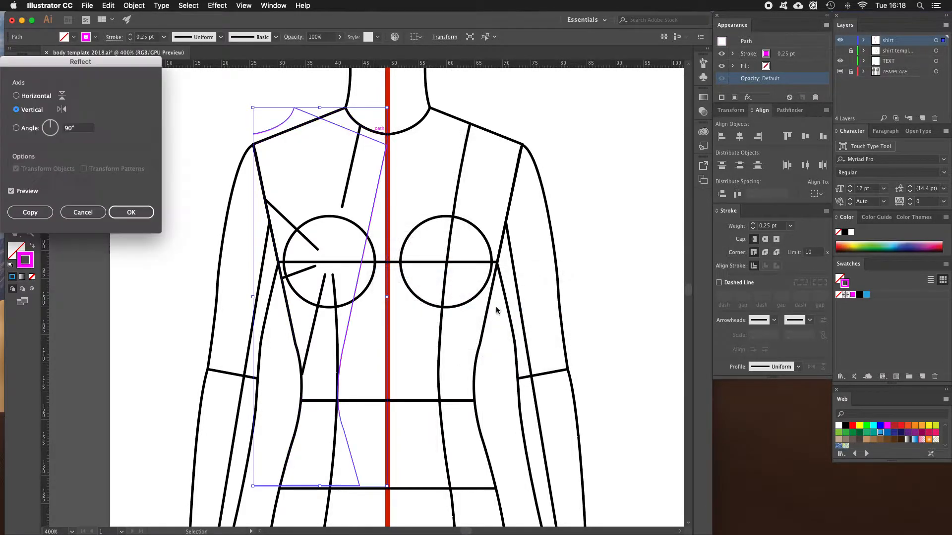
click(23, 215)
drag(376, 201, 512, 198)
click(567, 154)
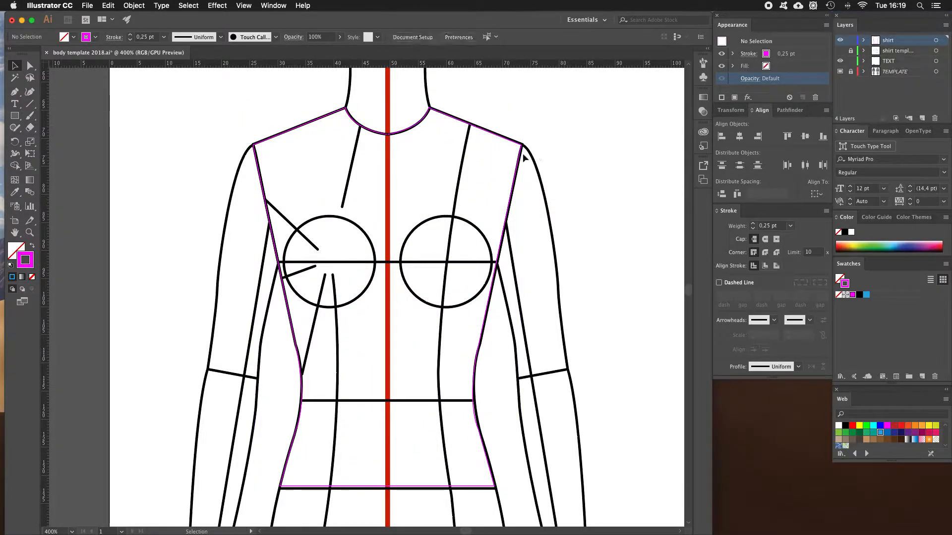
Fine-tune the mirrored half's position so its neckline and shoulder sit on the body template lines
key(z)
click(438, 152)
click(350, 266)
click(328, 266)
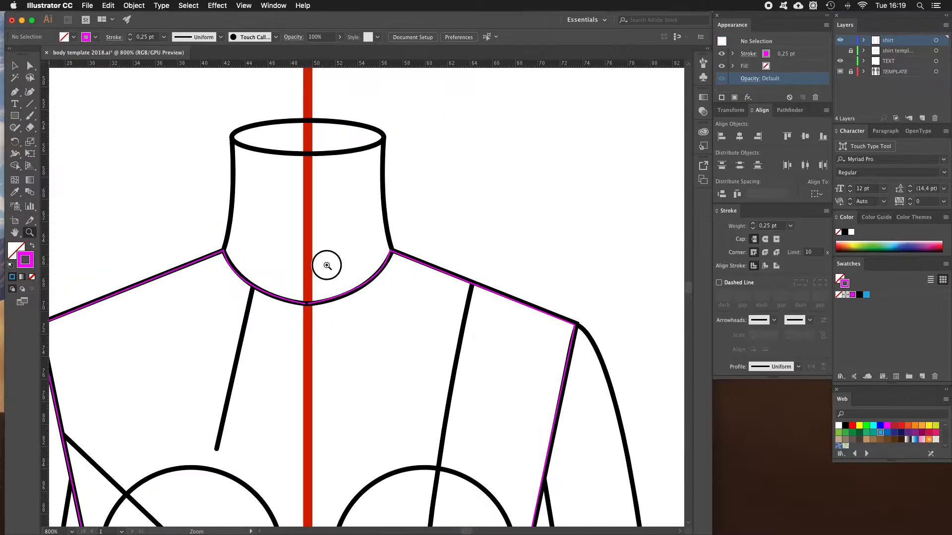
click(383, 316)
key(v)
click(396, 275)
key(Right)
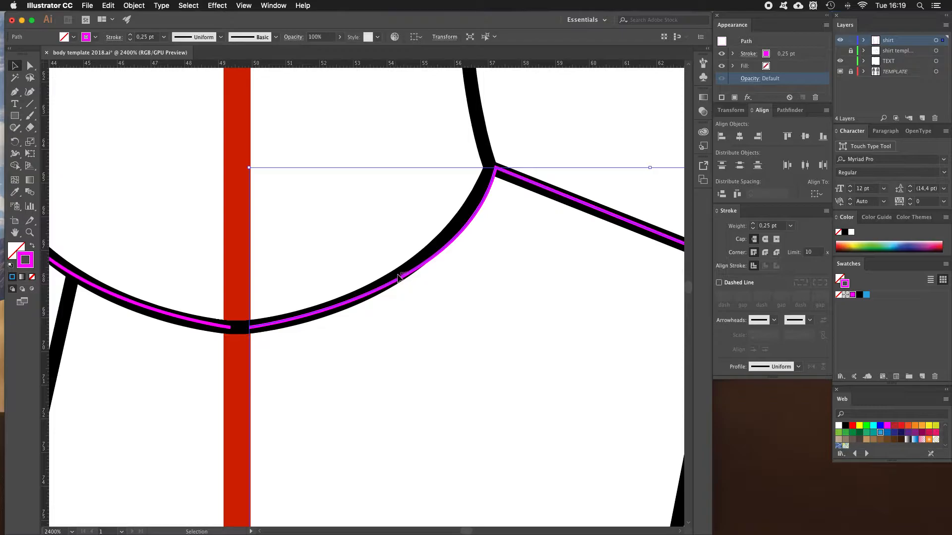
drag(404, 278, 398, 279)
click(531, 135)
Join the two open neckline end points of the bodice halves at the centre front
drag(302, 263, 391, 251)
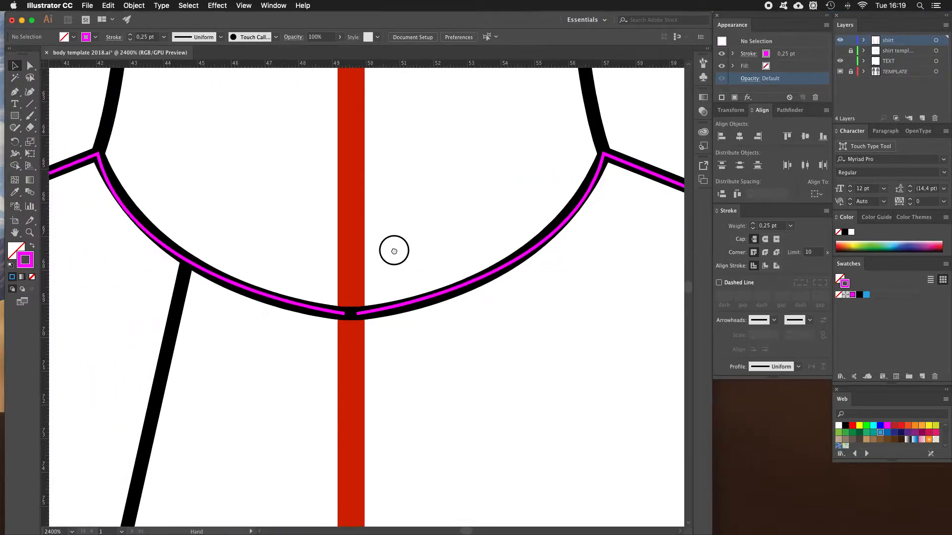
key(a)
click(356, 316)
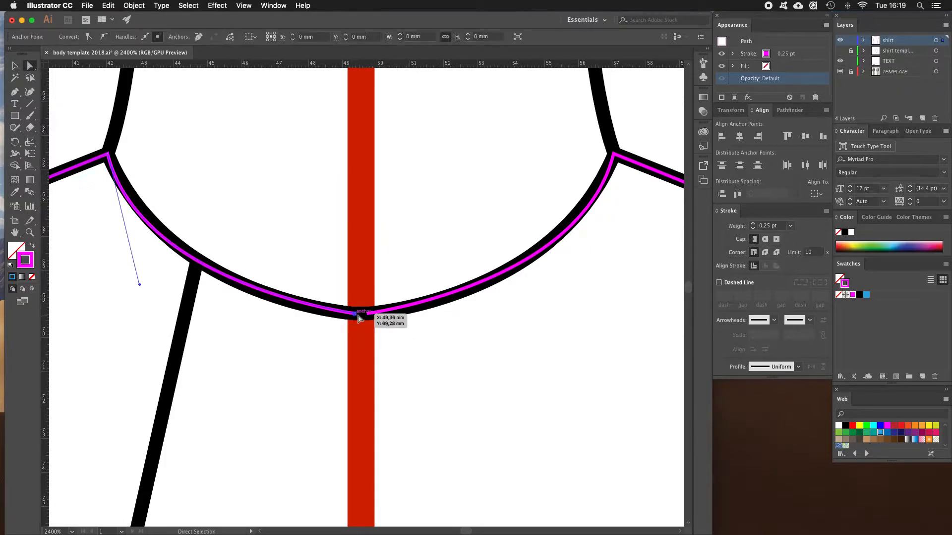
shift+click(368, 315)
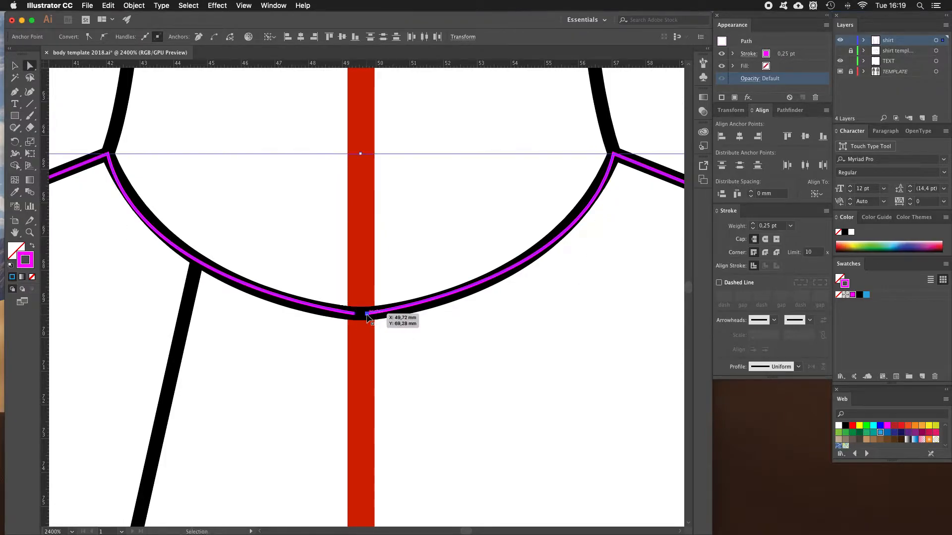
click(406, 357)
Join the two open hem end points of the bodice halves at the centre line
key(z)
alt+click(403, 376)
alt+click(403, 377)
alt+click(360, 403)
click(329, 380)
click(318, 382)
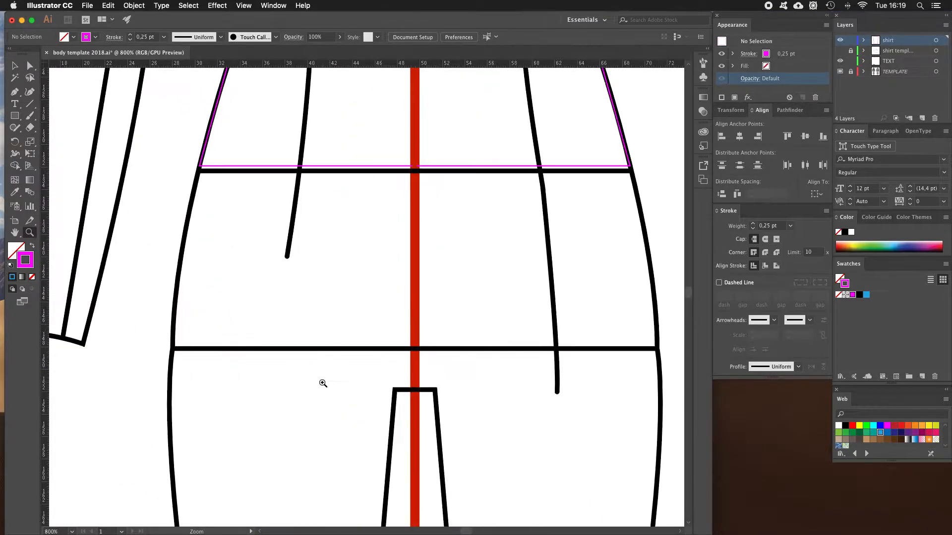
drag(401, 177, 492, 370)
key(a)
click(434, 190)
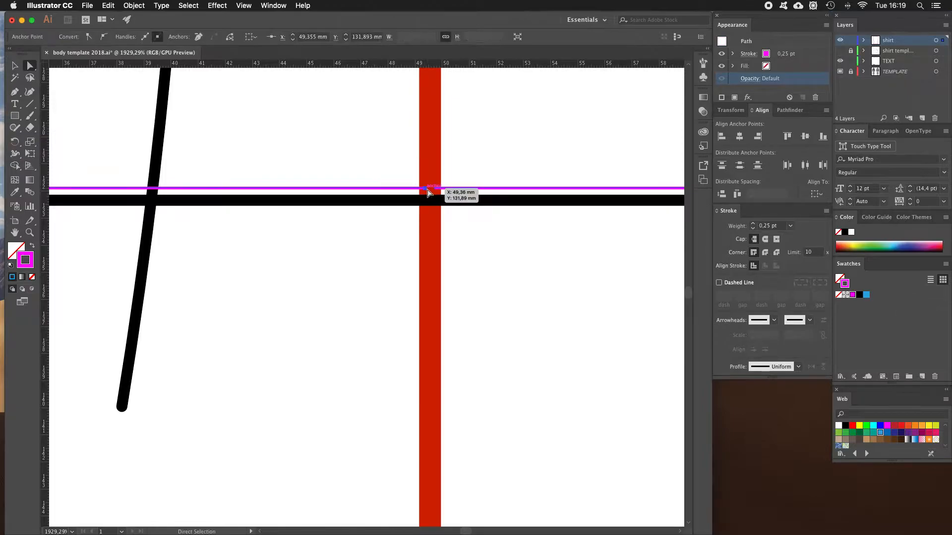
shift+click(435, 190)
key(super+j)
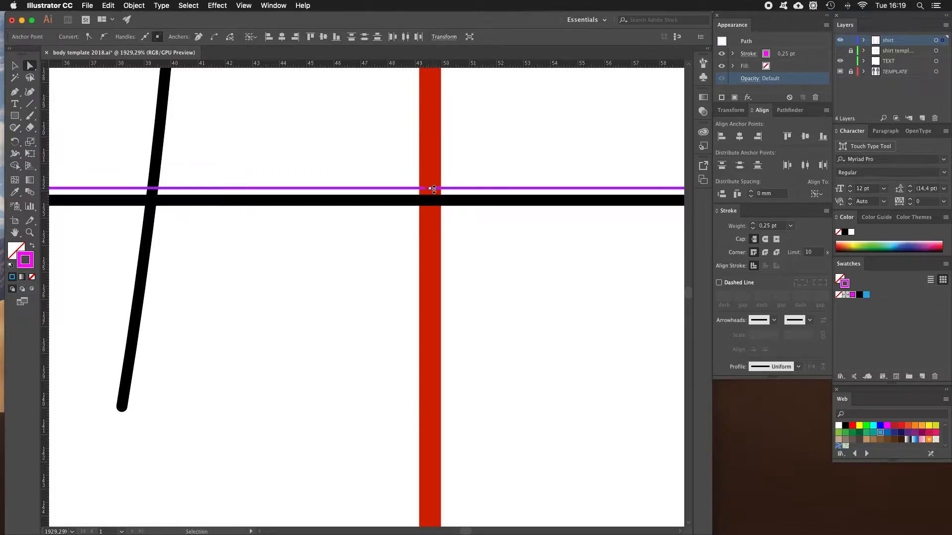
click(462, 221)
Swap the joined bodice's fill and stroke to check that the shape is closed, and swap them back
key(z)
alt+click(470, 232)
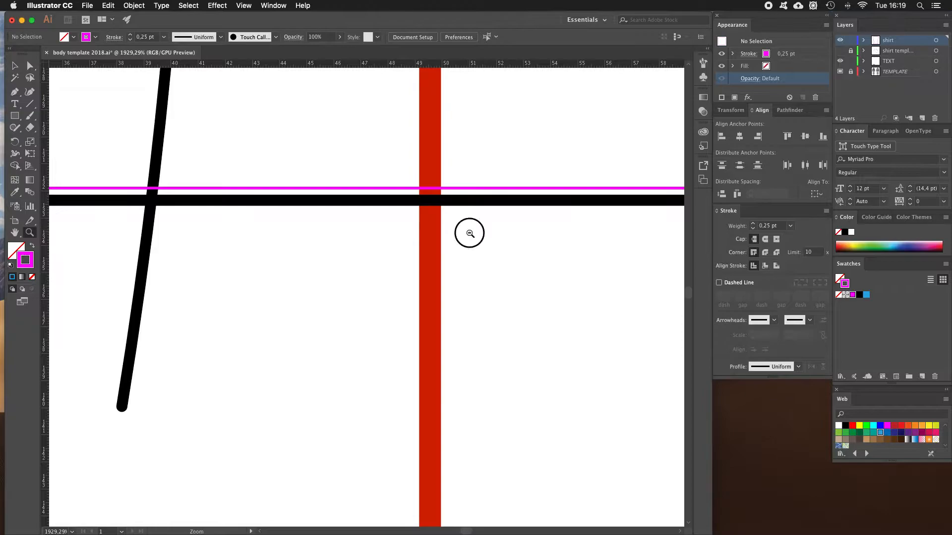
alt+click(427, 236)
alt+click(414, 234)
alt+click(395, 233)
alt+click(390, 234)
alt+click(381, 235)
drag(364, 274, 411, 229)
key(v)
scroll(281, 167, left, 3)
scroll(281, 168, up, 1)
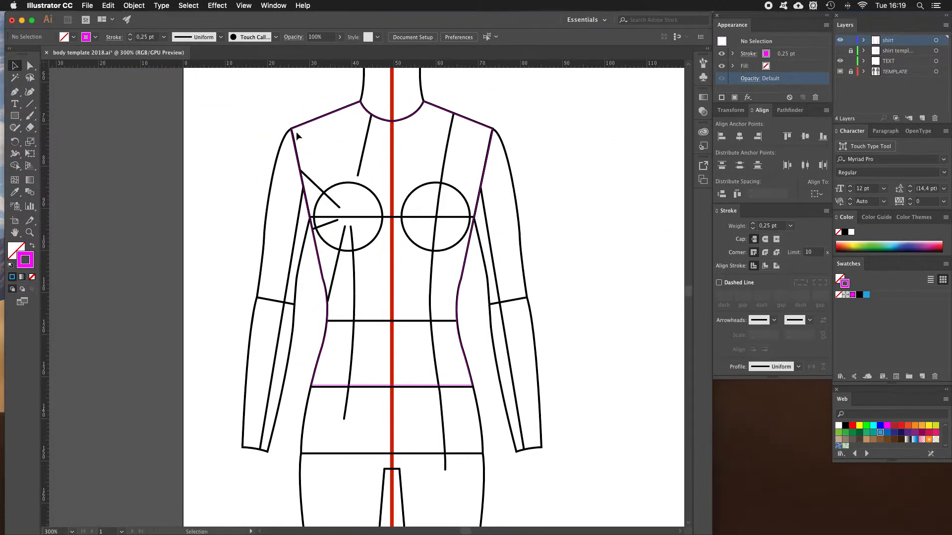
click(296, 131)
click(31, 248)
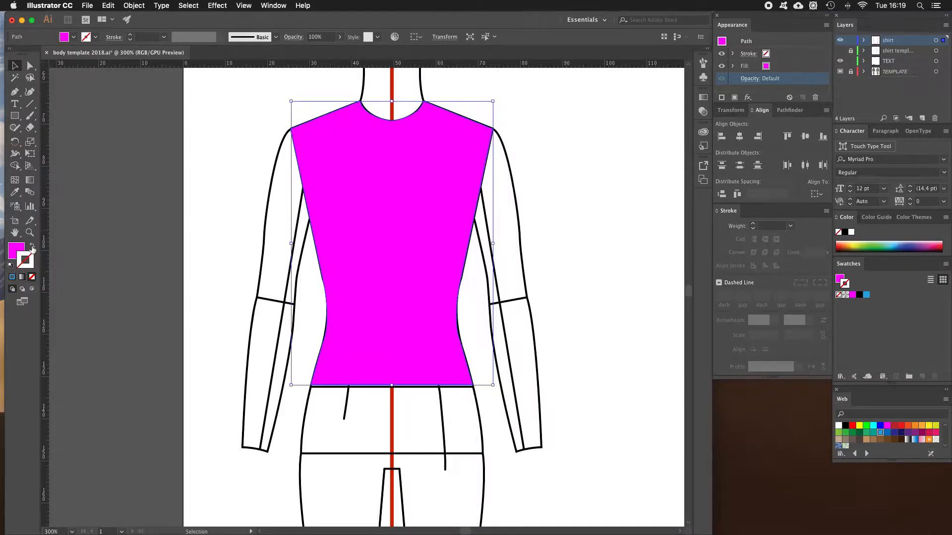
click(32, 248)
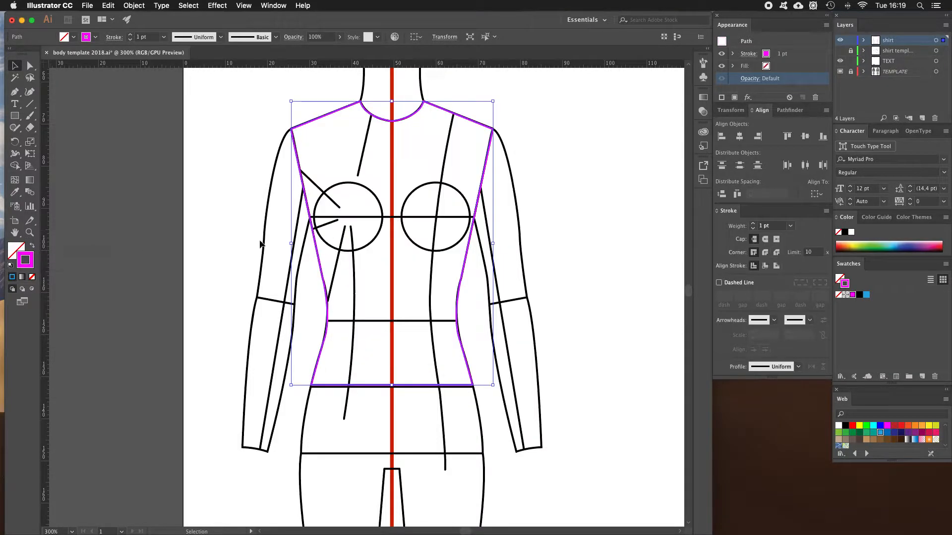
Show the shirt template layer to compare the sketch with the bodice outline
scroll(495, 228, up, 1)
scroll(496, 228, right, 2)
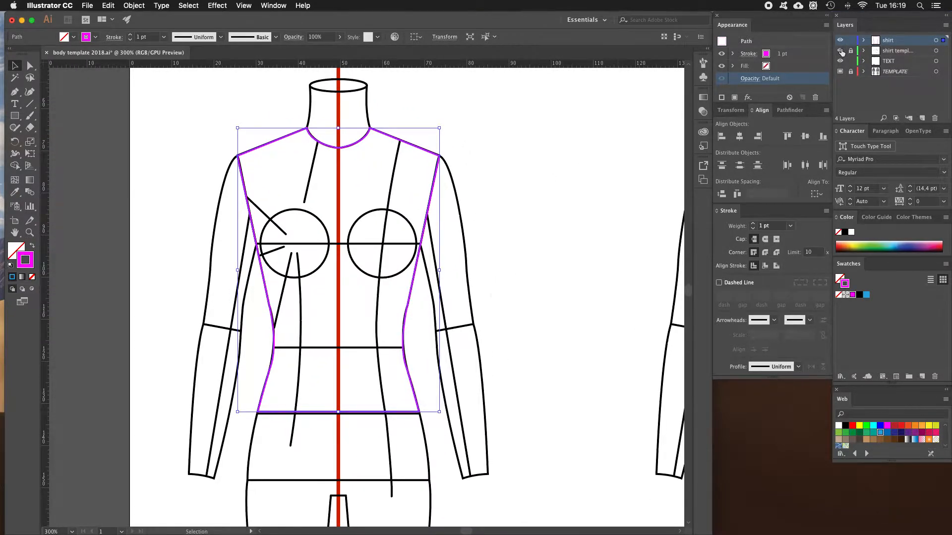
click(841, 51)
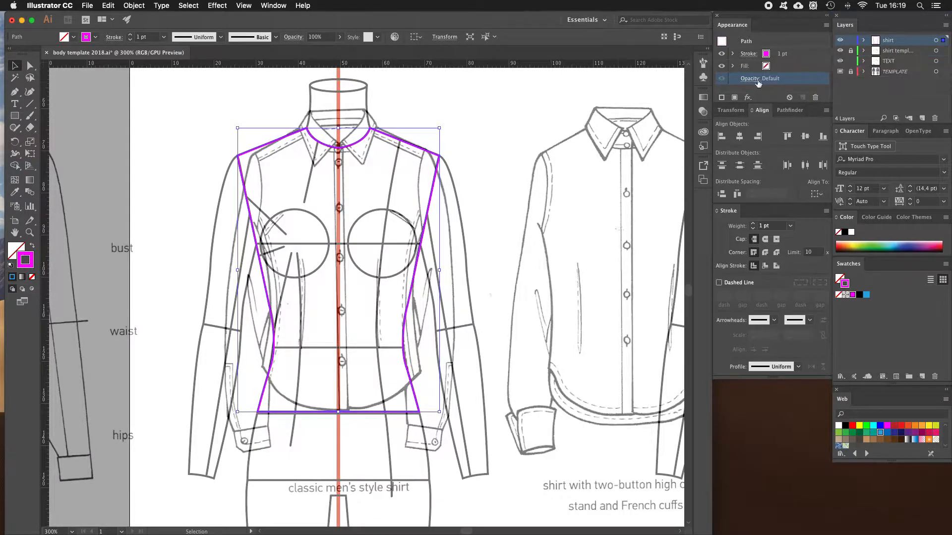
click(487, 139)
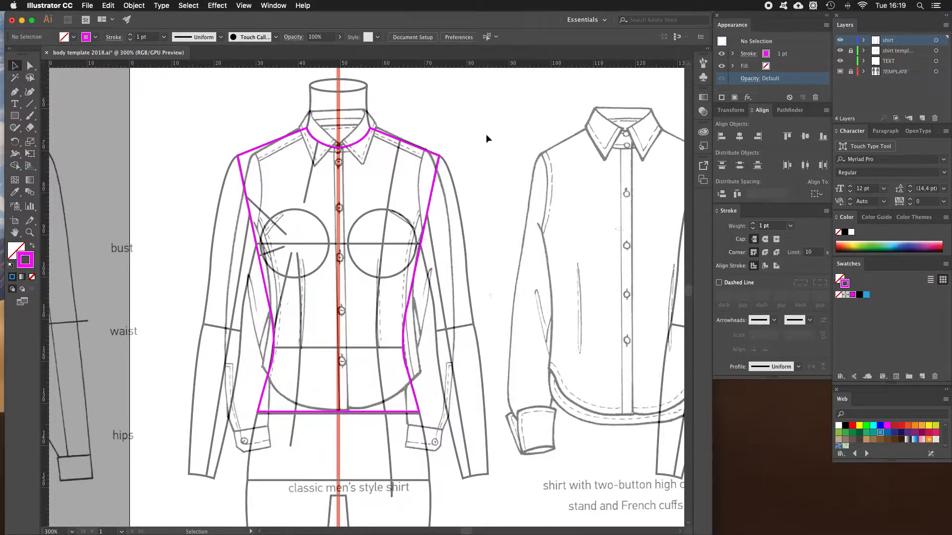
Unlock the shirt template layer and set the placed sketch image's opacity to 100%
click(910, 51)
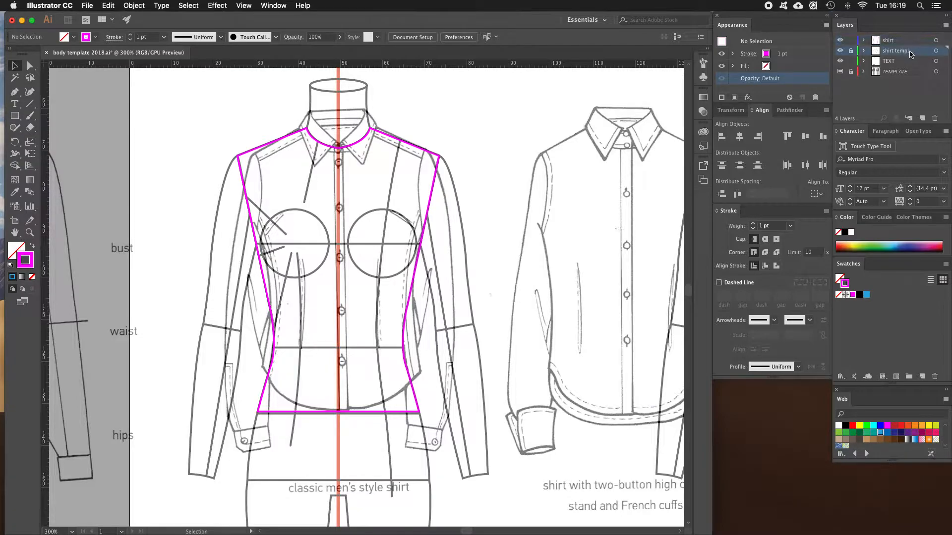
click(416, 181)
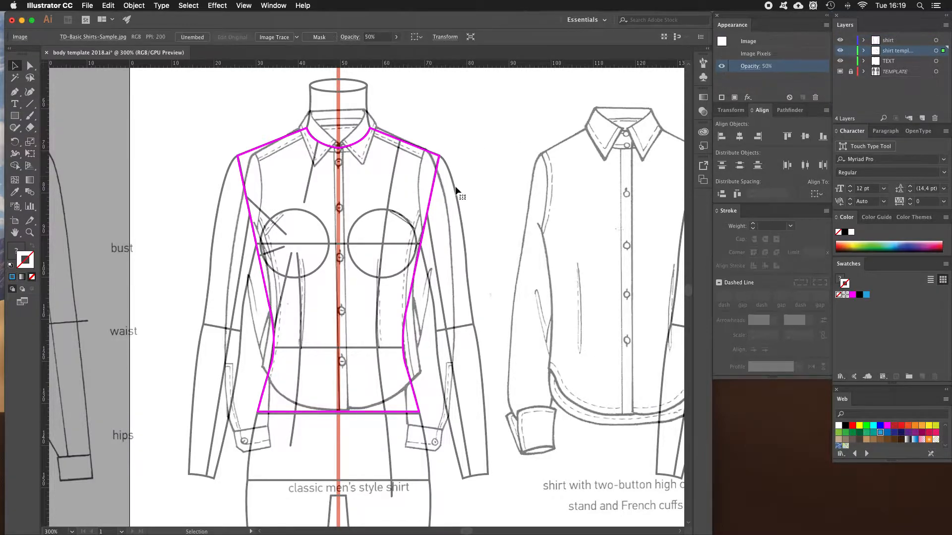
click(745, 67)
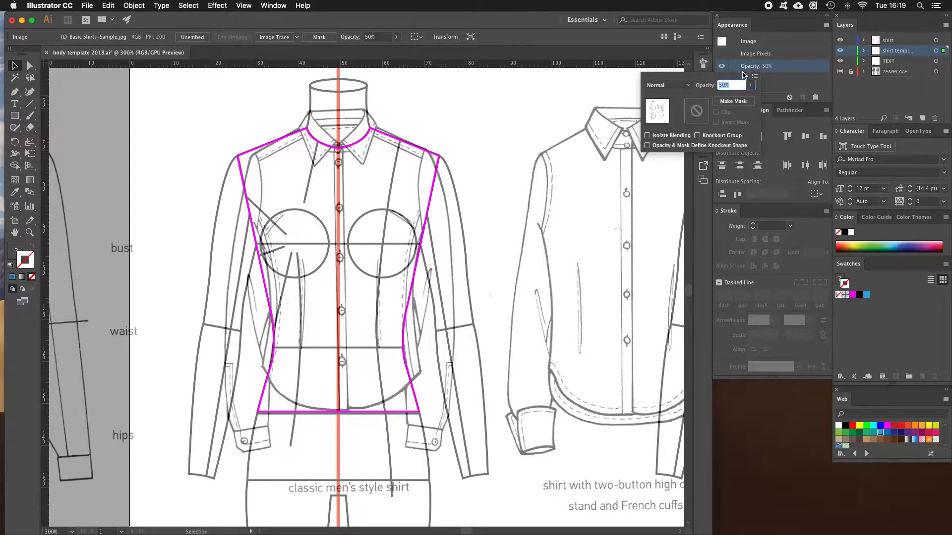
click(749, 87)
drag(734, 101, 755, 102)
click(486, 137)
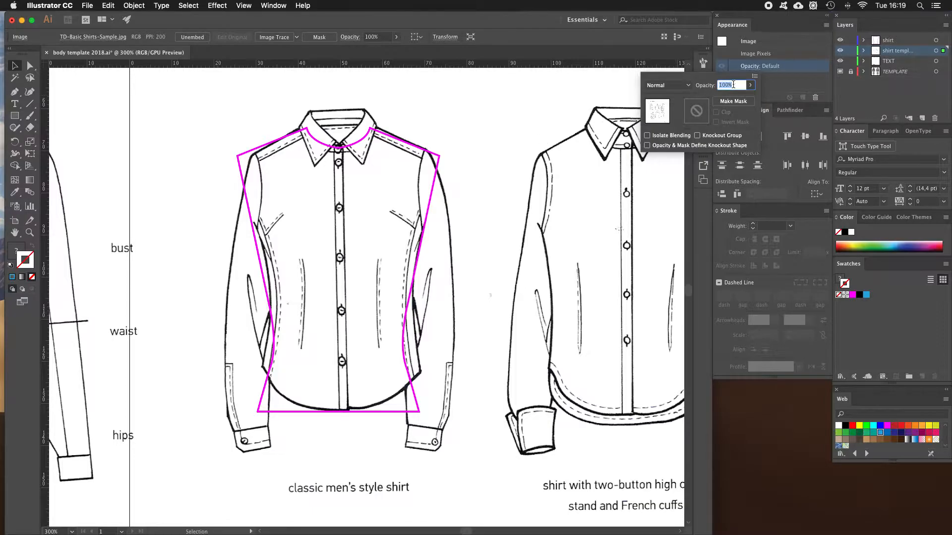
key(Return)
Move the sketch image so the classic men's style shirt sits to the right of the bodice outline, and hide the shirt template layer
drag(378, 123, 574, 130)
drag(558, 130, 523, 156)
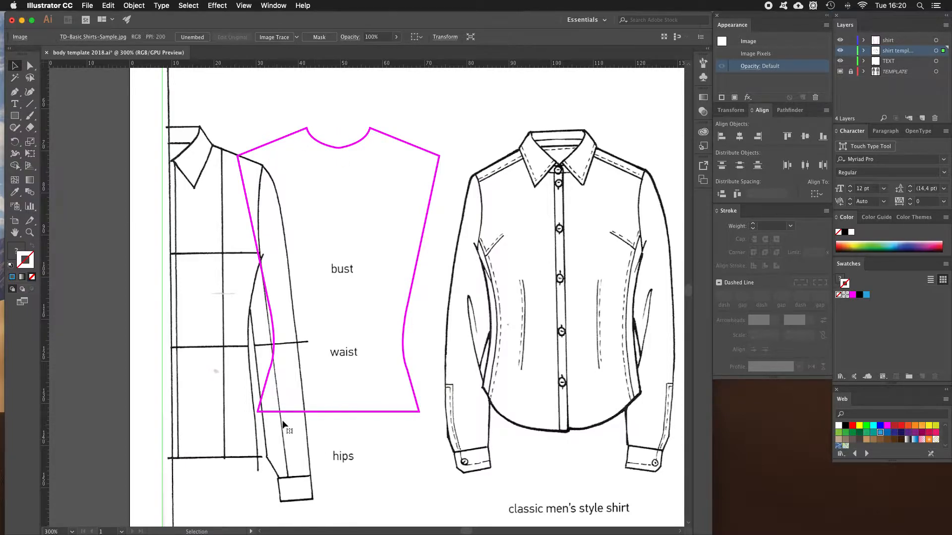
click(841, 73)
click(840, 50)
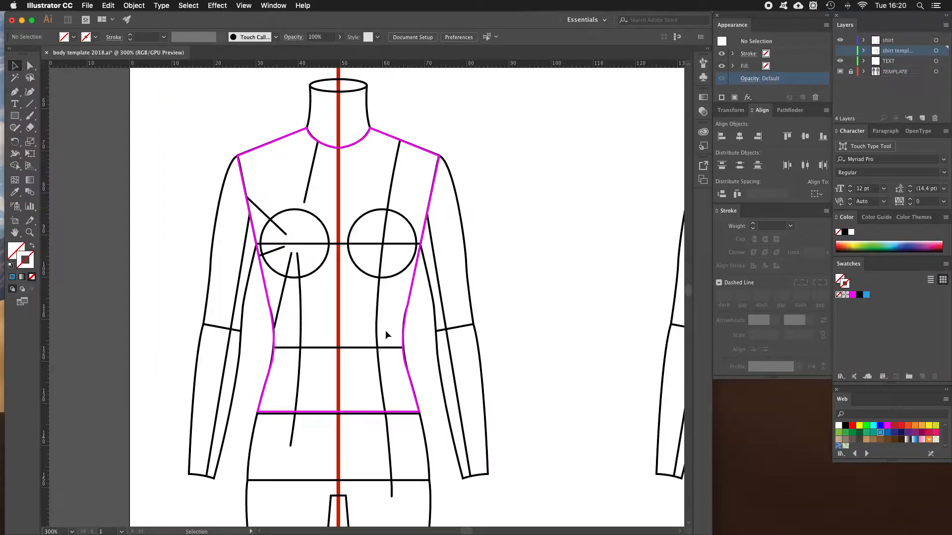
Add an anchor point where the bodice's hem crosses the red centre line and move it straight down about 4 mm
key(a)
click(365, 412)
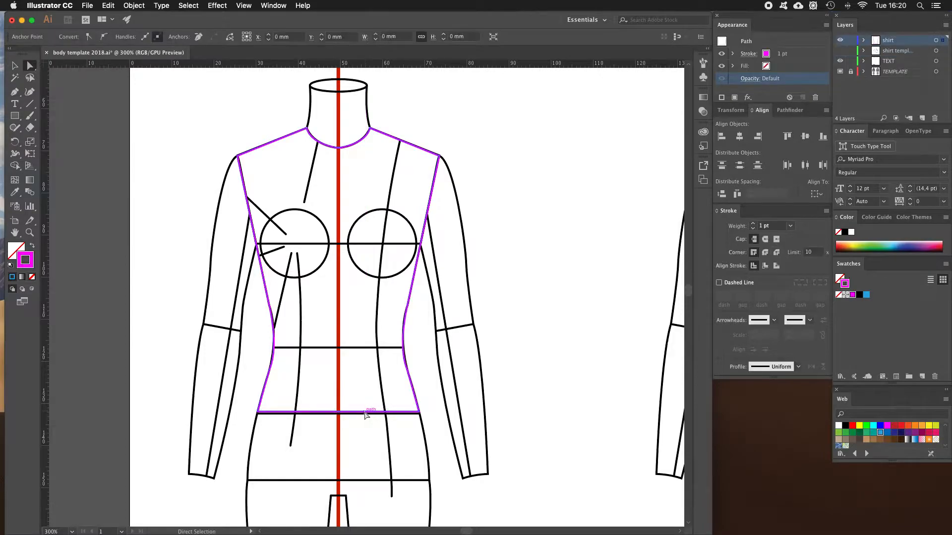
key(z)
click(343, 413)
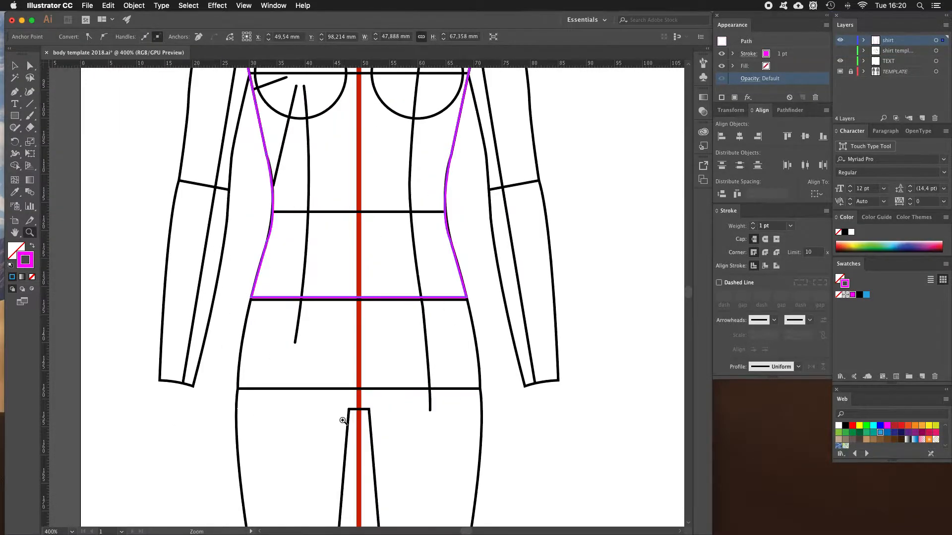
click(374, 340)
click(349, 283)
click(351, 269)
drag(361, 269, 354, 303)
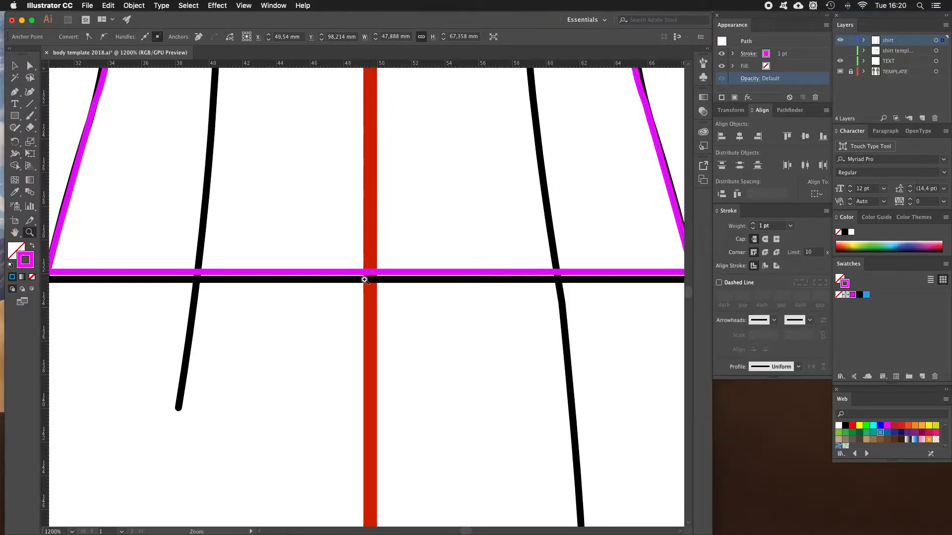
click(27, 70)
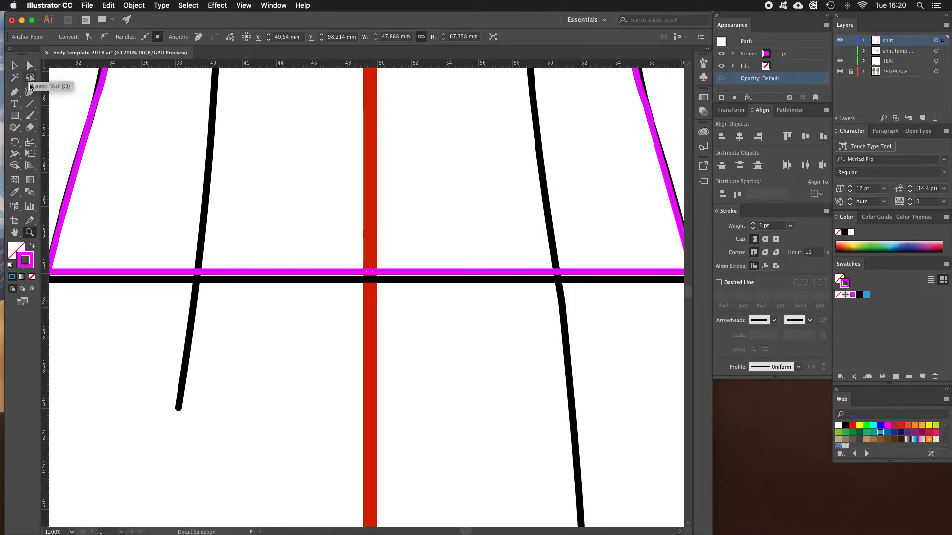
drag(14, 92, 70, 115)
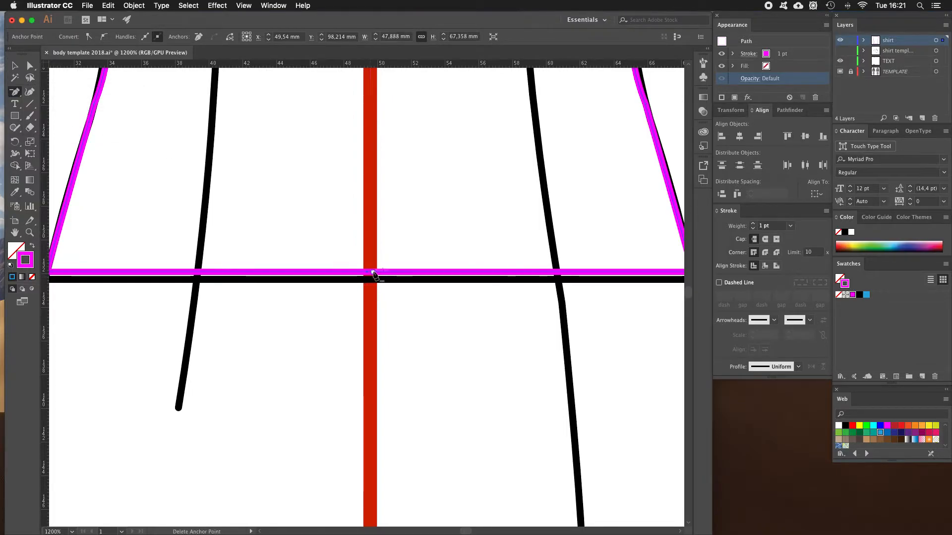
click(373, 272)
key(a)
drag(366, 274, 371, 339)
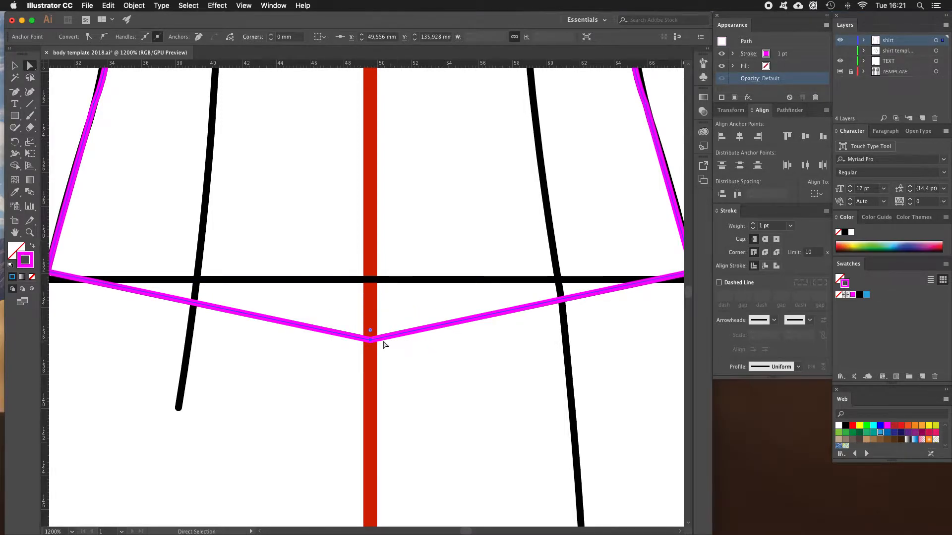
Convert the hem's centre anchor point to a smooth point with long horizontal handles so the bodice hem forms an even downward curve
key(z)
alt+click(437, 335)
alt+click(389, 335)
key(space)
drag(345, 266, 335, 335)
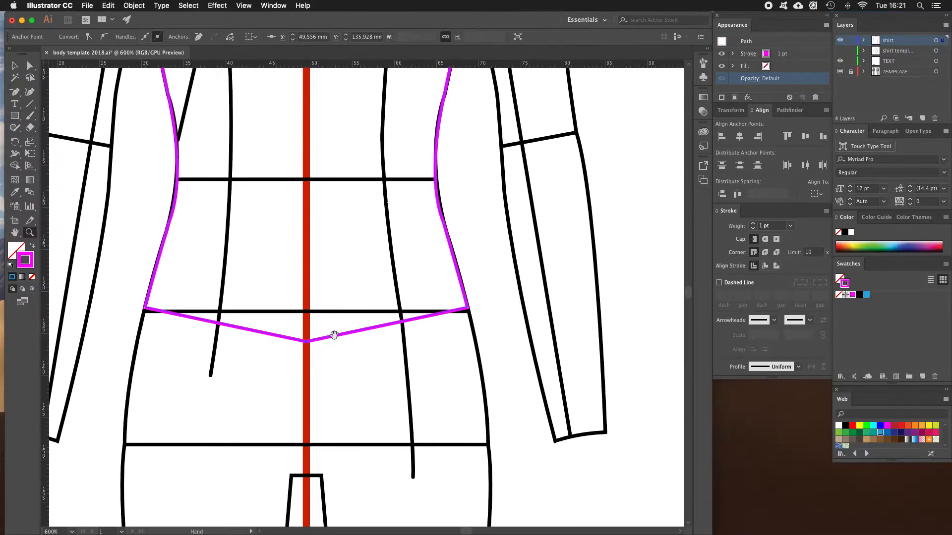
click(17, 94)
drag(17, 95, 60, 130)
drag(306, 342, 405, 342)
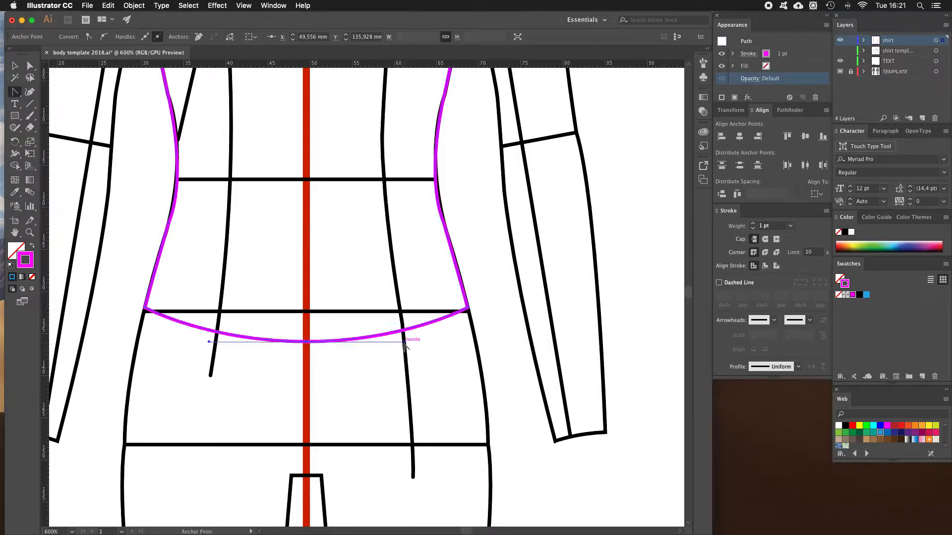
click(14, 66)
click(151, 155)
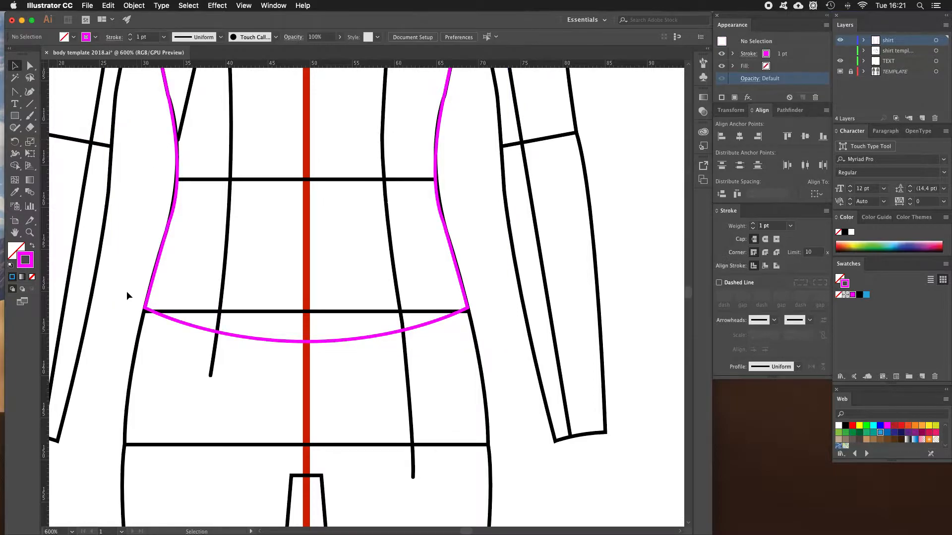
Swap the fill and stroke of the curved-hem bodice to check its shape, and swap them back
key(z)
drag(326, 206, 312, 126)
drag(312, 126, 317, 324)
key(v)
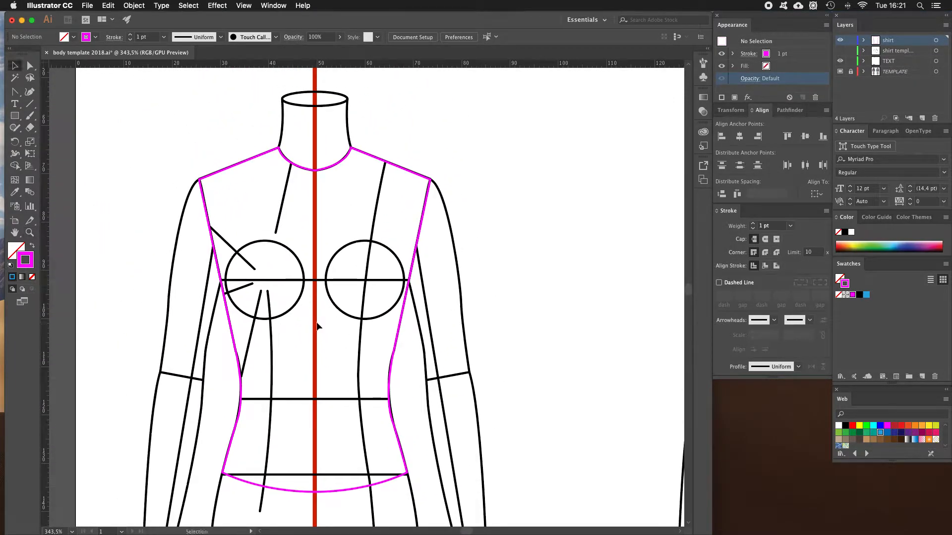
click(215, 173)
click(32, 247)
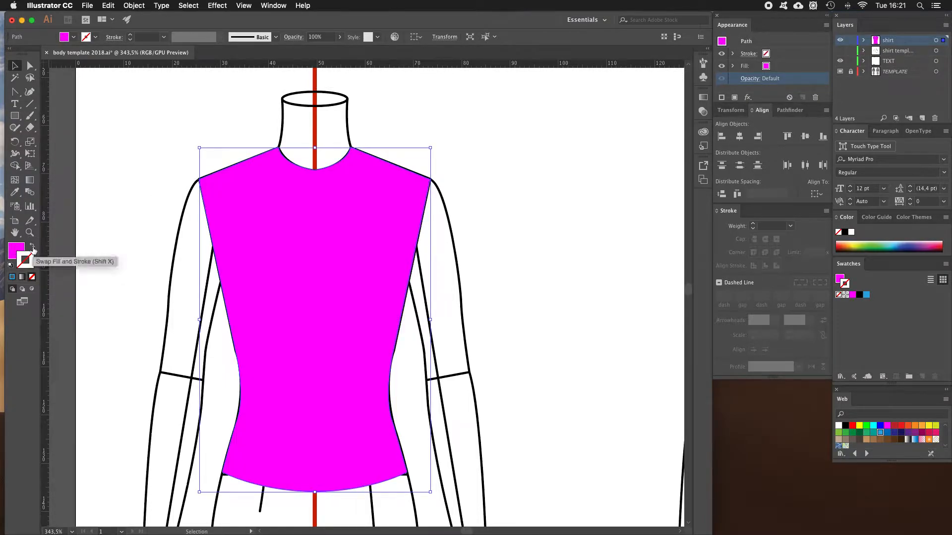
click(33, 247)
click(250, 210)
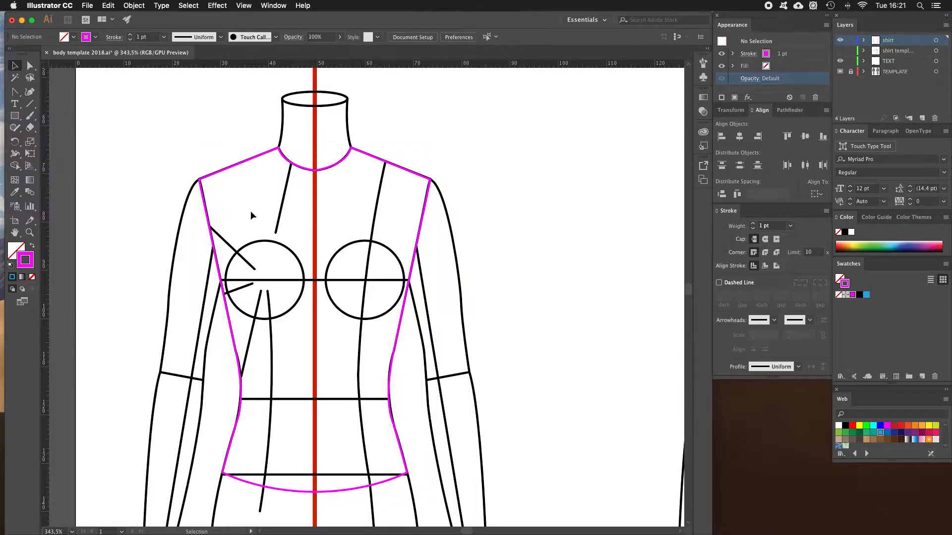
Show the shirt template layer to compare the curved hem with the sketch, and hide the layer again
click(840, 50)
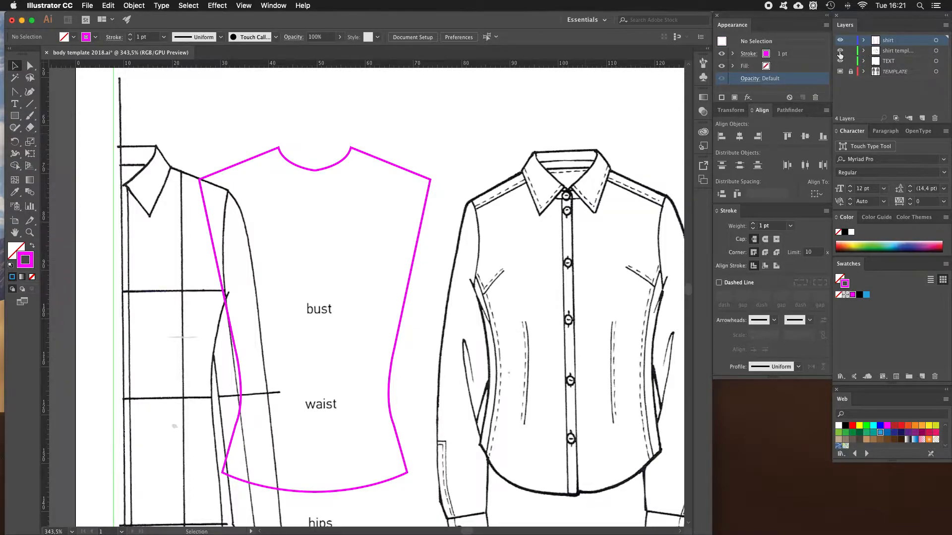
click(839, 51)
drag(237, 297, 330, 217)
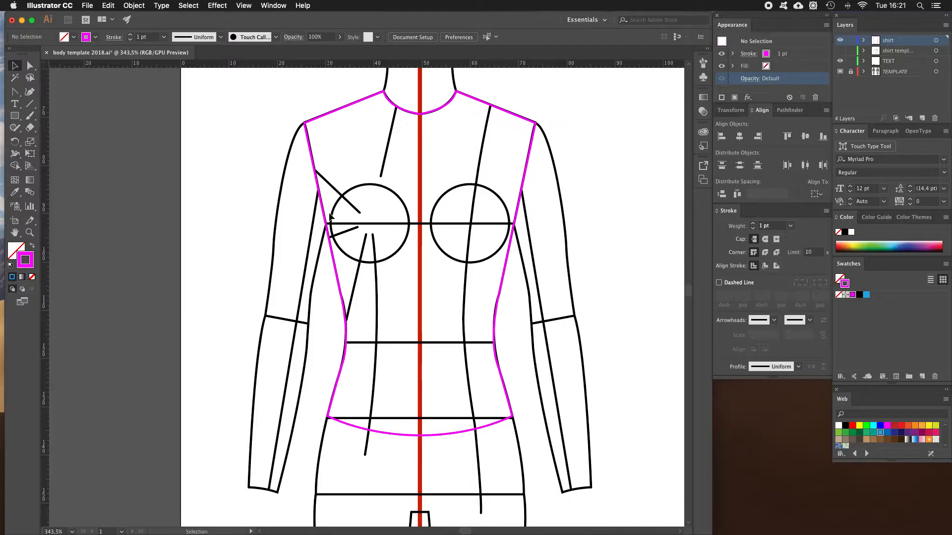
key(p)
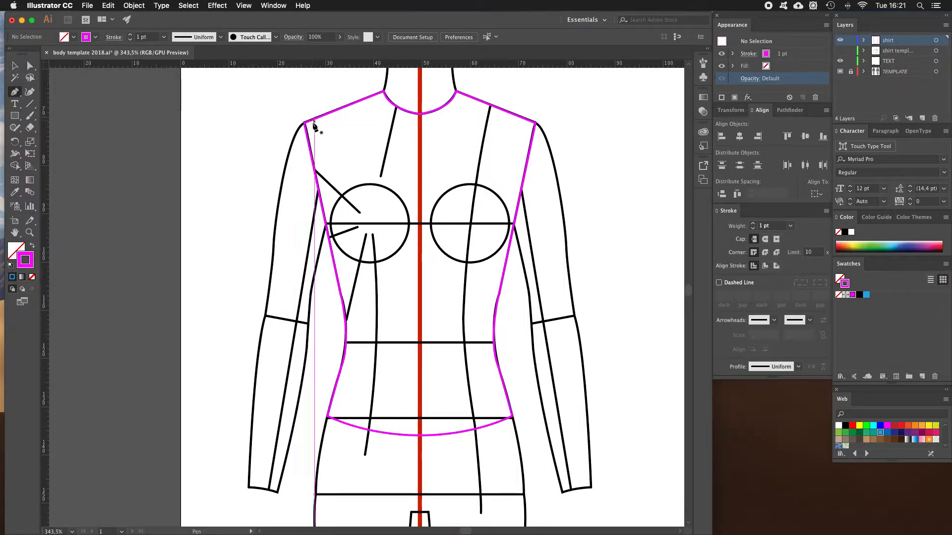
key(z)
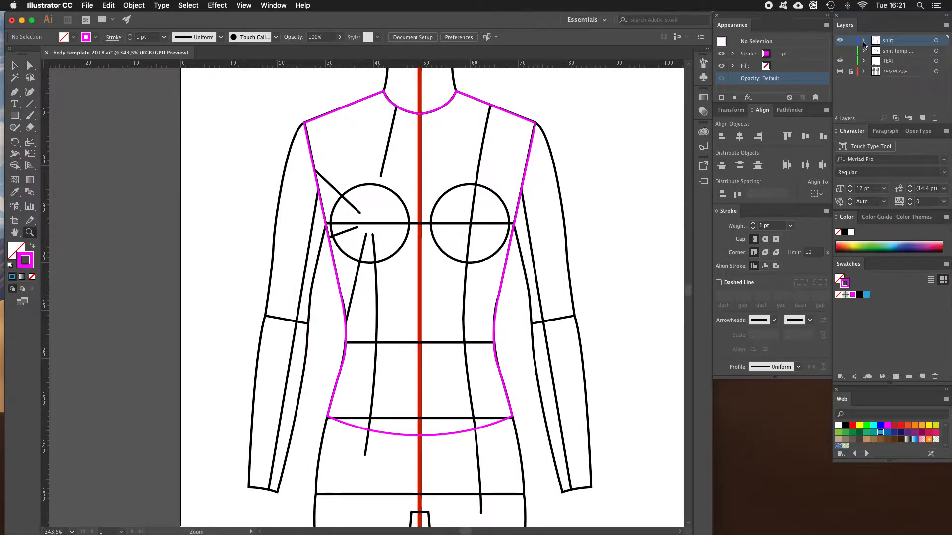
Rename the shirt layer as "shirt bodice"
double_click(897, 41)
click(899, 42)
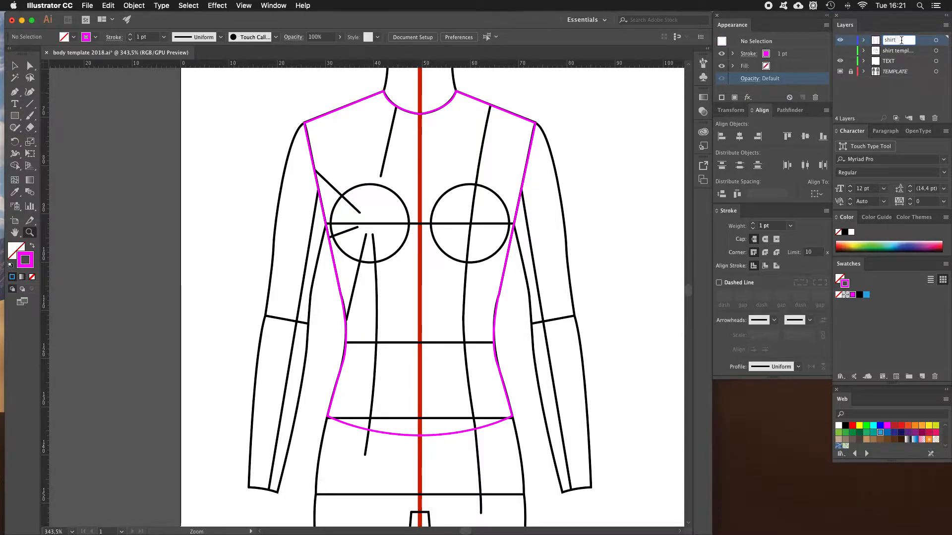
text(bodice)
key(Return)
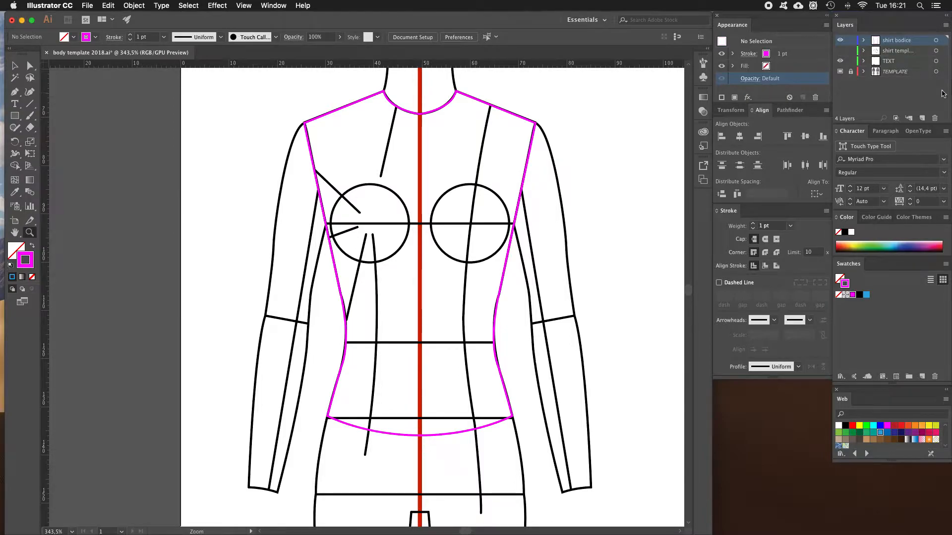
Create a new layer above the shirt bodice layer and name it "sleeves"
click(922, 119)
double_click(896, 42)
text(sleeves)
key(Return)
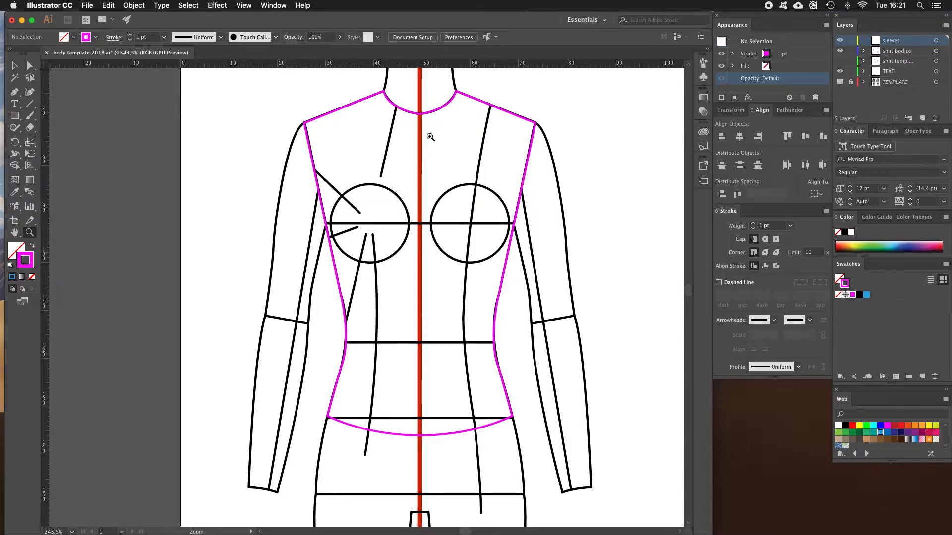
Hide the shirt bodice layer and trace the left sleeve's outer edge with the Pen tool from the shoulder to the elbow line
click(839, 50)
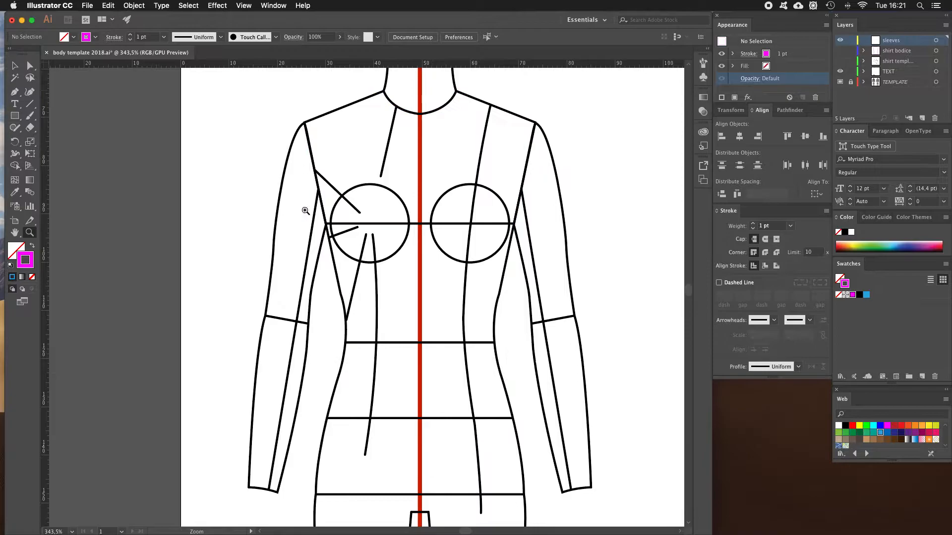
click(311, 164)
drag(378, 268, 378, 240)
key(p)
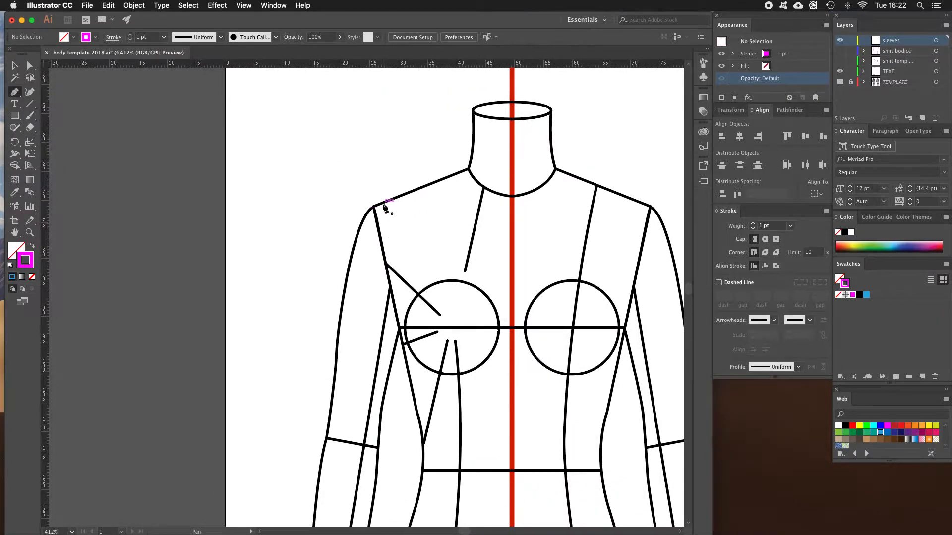
drag(385, 204, 355, 244)
click(361, 229)
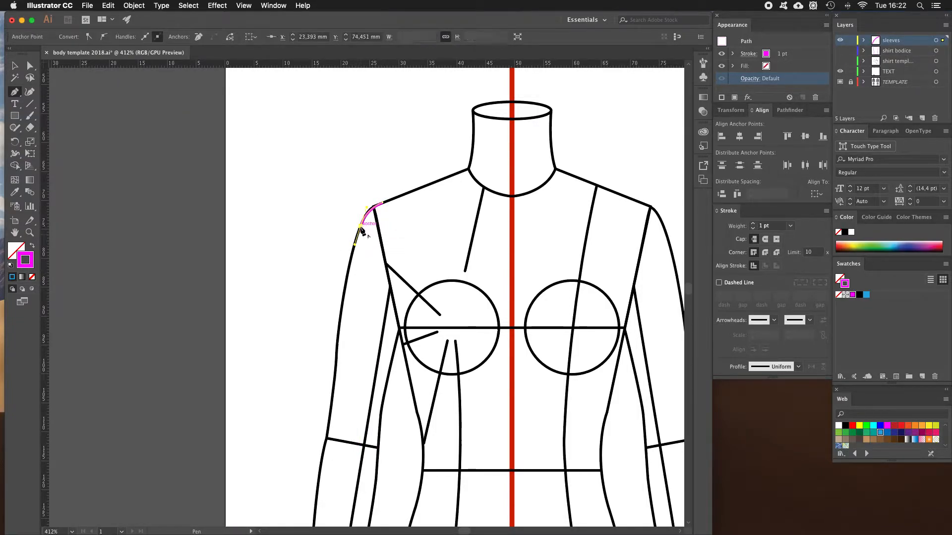
drag(340, 332, 380, 252)
click(339, 332)
key(space)
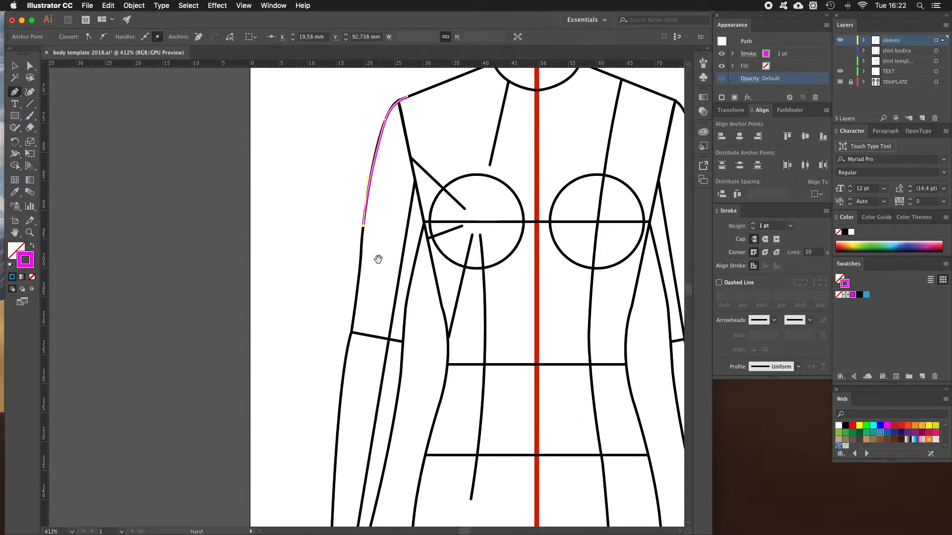
drag(352, 333, 364, 249)
click(352, 332)
Continue the sleeve path along the outer forearm to the wrist and across the slightly curved sleeve hem
drag(354, 423, 348, 492)
key(super+z)
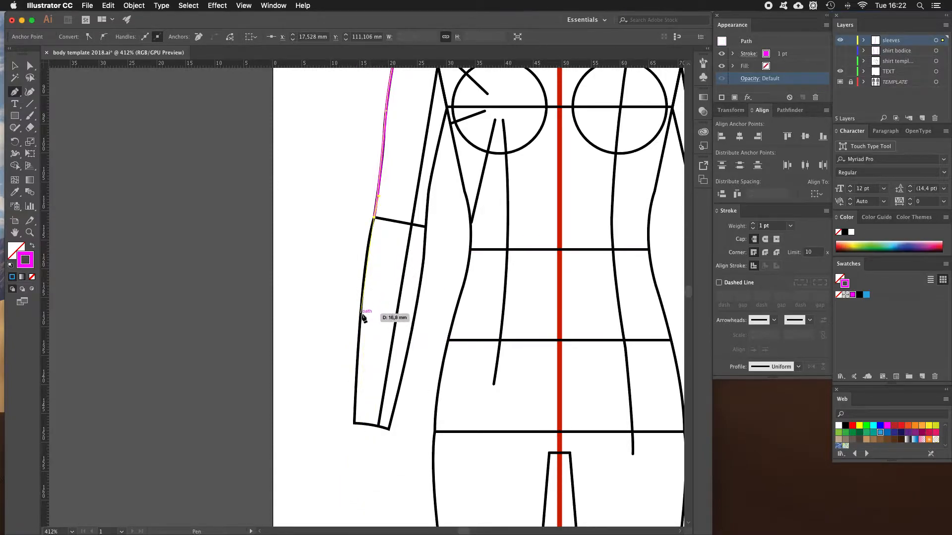
drag(361, 316, 358, 358)
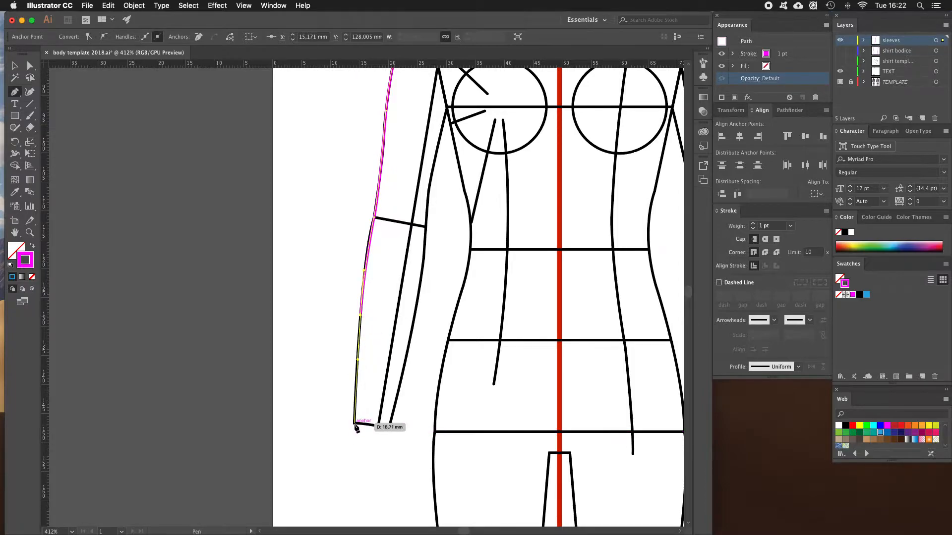
click(355, 424)
mouse_move(389, 433)
mouse_down()
mouse_move(401, 438)
mouse_move(391, 433)
mouse_up()
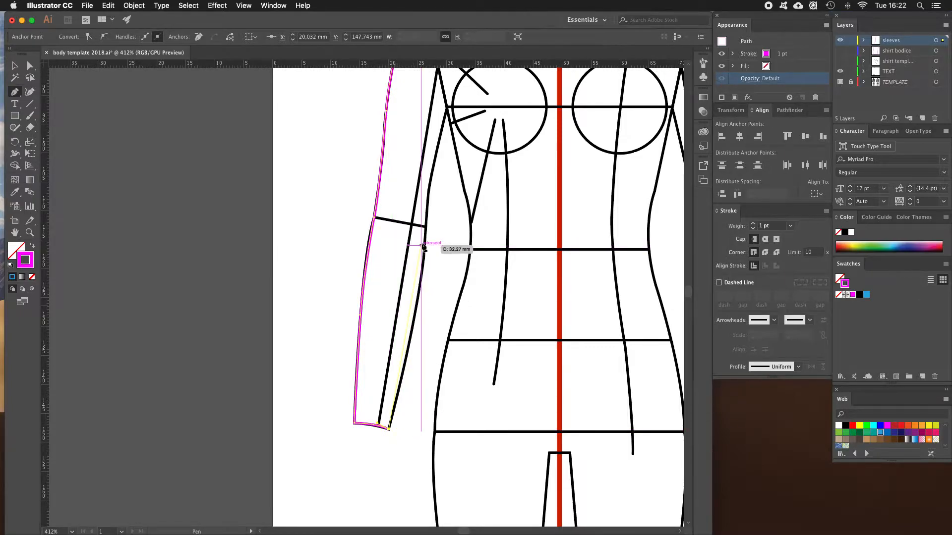
Trace the sleeve's inner edge from the wrist through the elbow line up to the underarm point at the bust line
drag(426, 229, 428, 164)
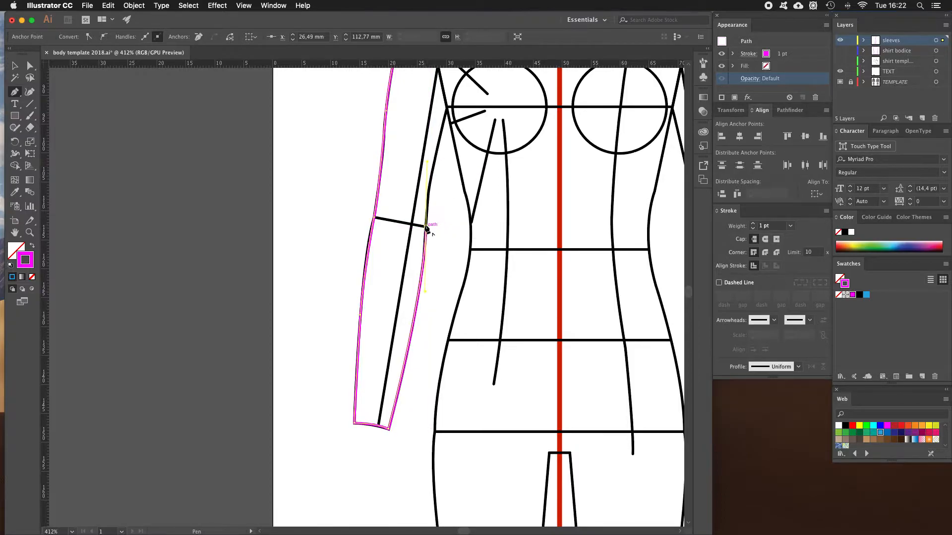
scroll(436, 208, up, 6)
scroll(436, 208, right, 3)
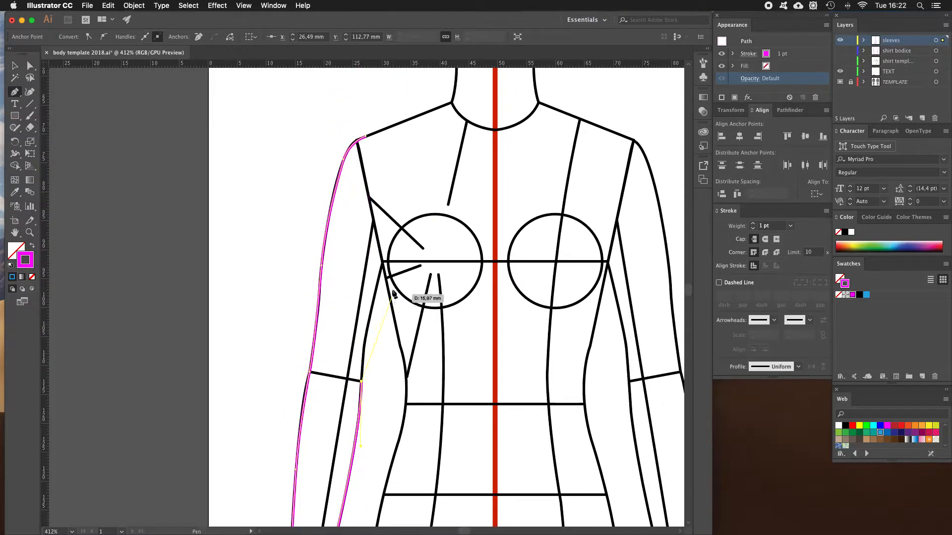
drag(384, 266, 398, 217)
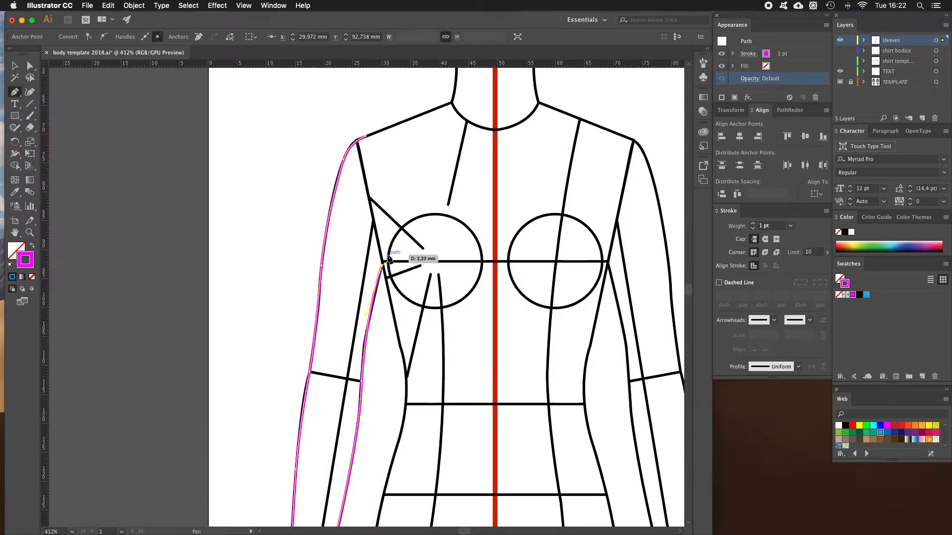
Close the sleeve path at the shoulder with rough corner points inside the bodice area, and fill the sleeve with blue
click(402, 204)
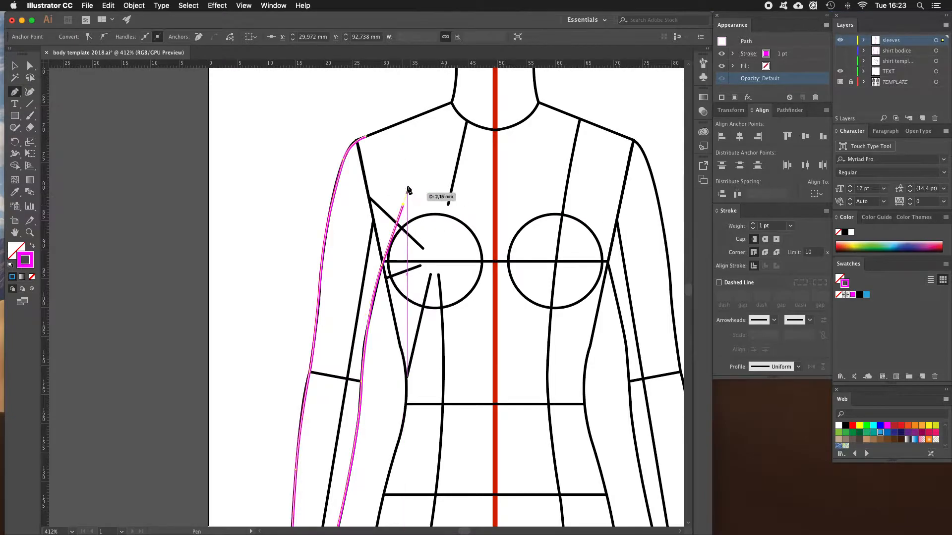
click(408, 165)
click(374, 158)
click(386, 144)
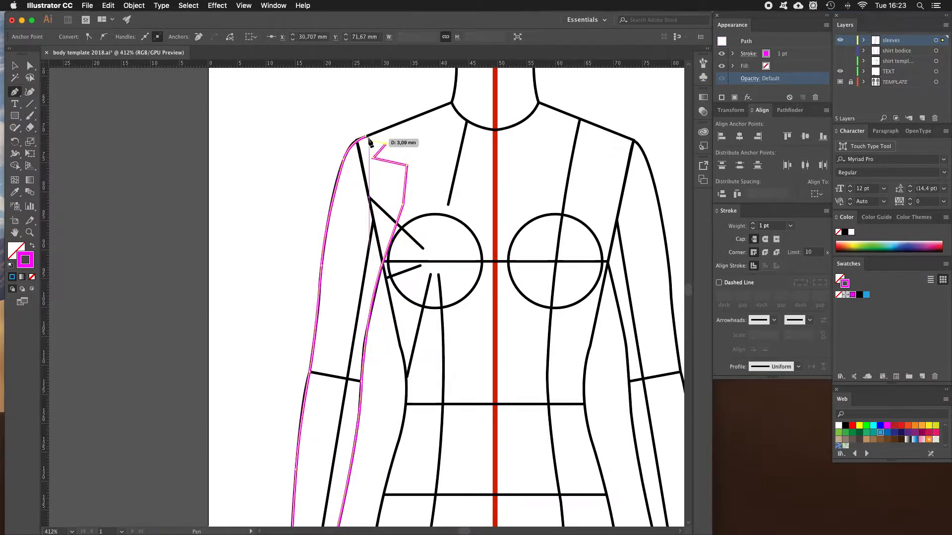
click(366, 136)
key(v)
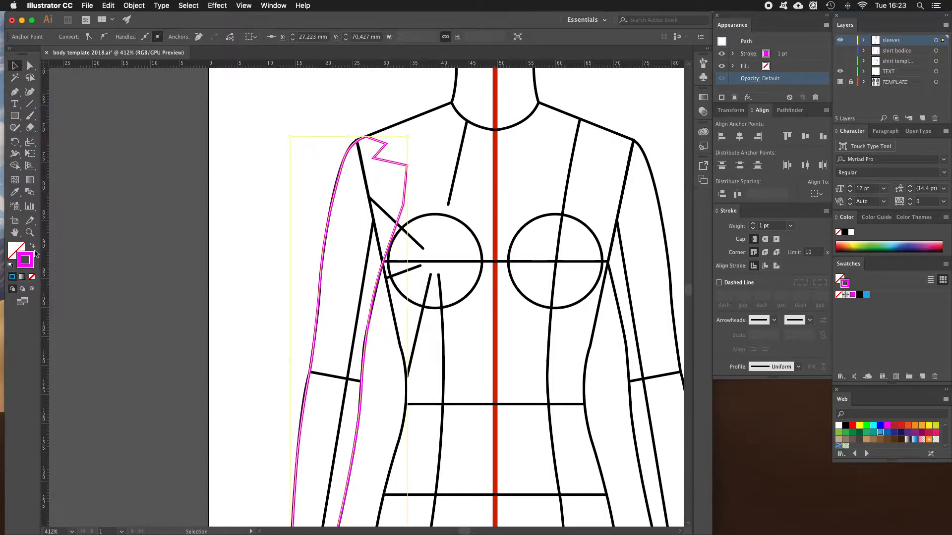
click(12, 277)
click(338, 119)
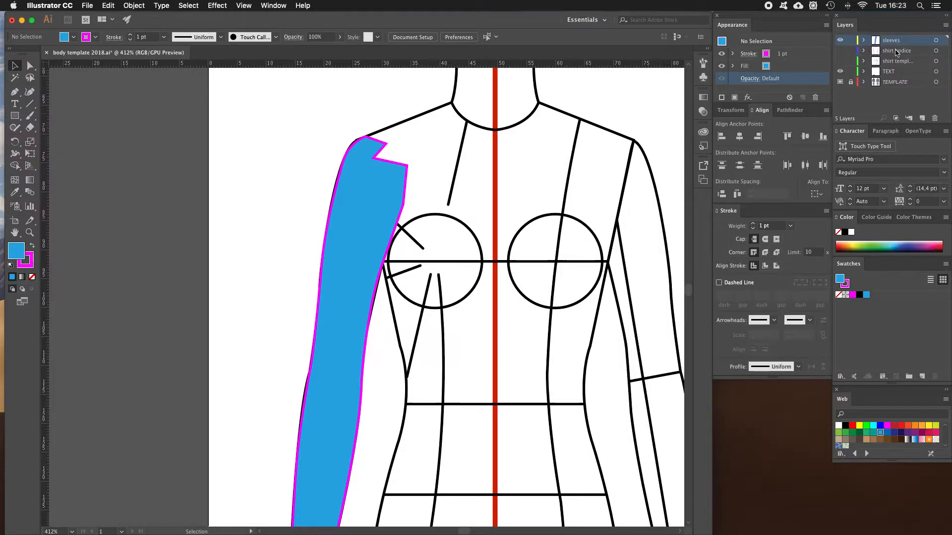
Show the shirt bodice layer and swap the bodice's fill and stroke so it is solid magenta without an outline
click(840, 51)
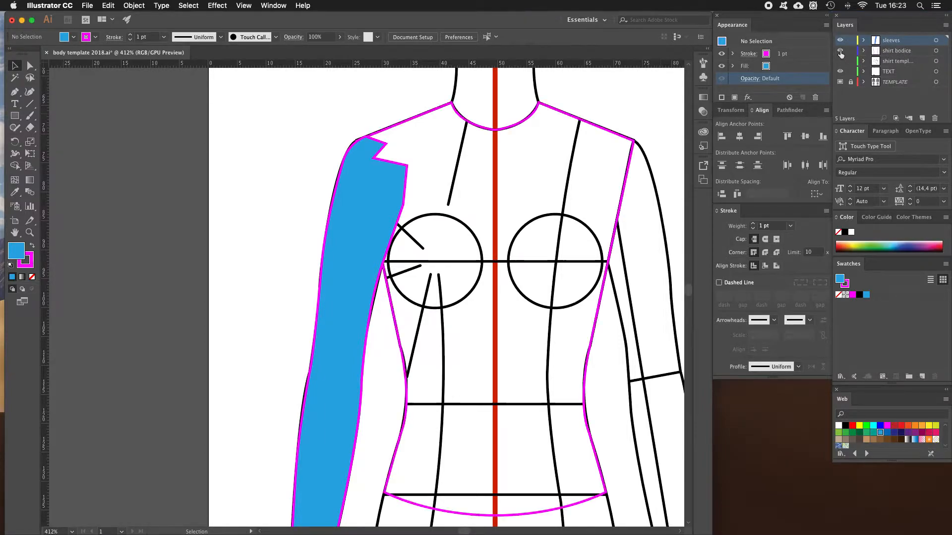
click(909, 51)
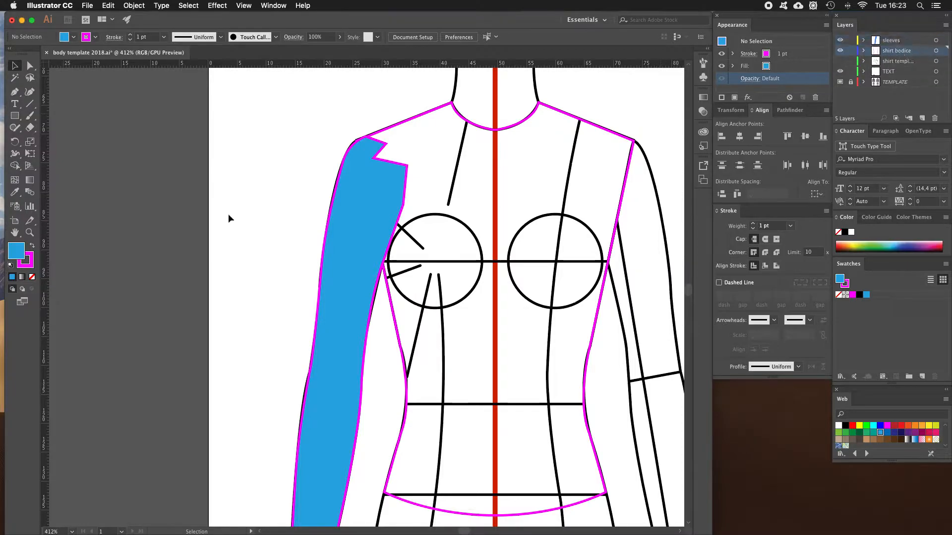
click(410, 120)
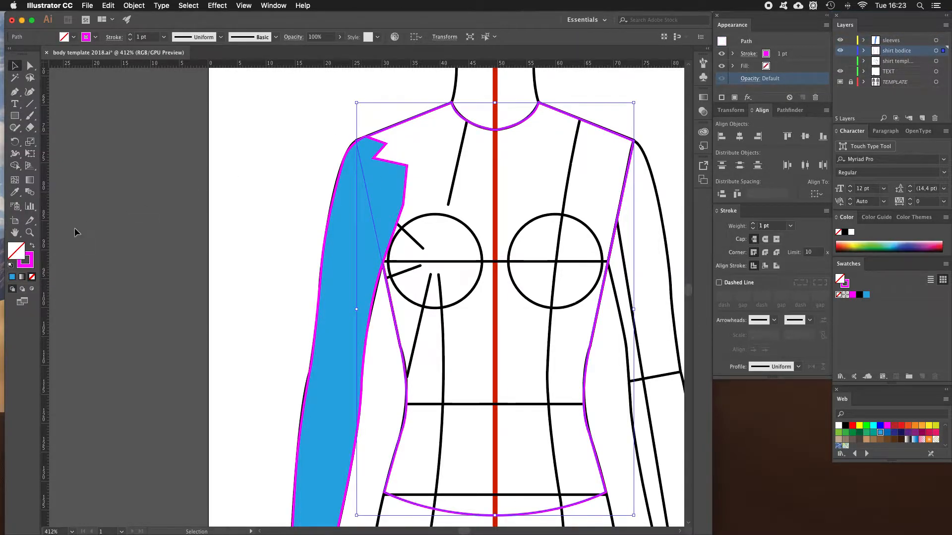
click(31, 247)
click(229, 195)
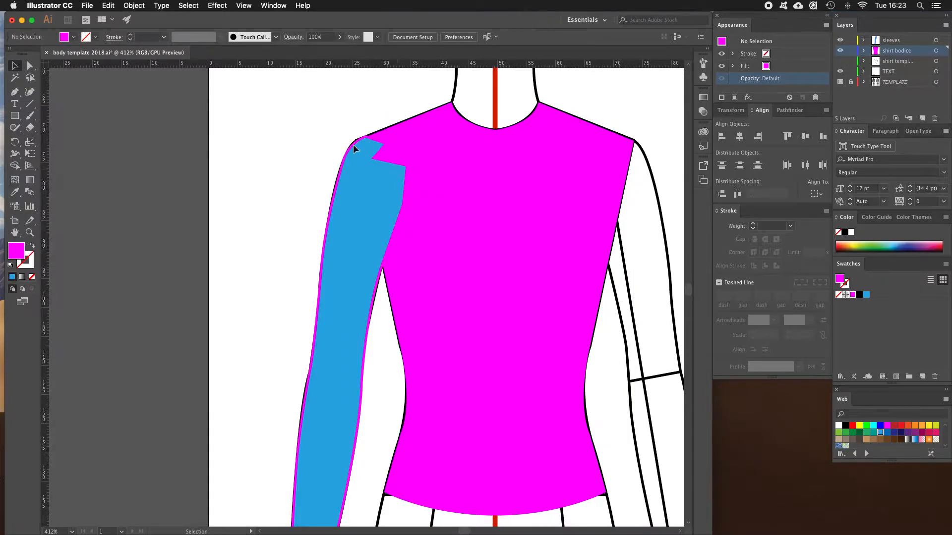
Move the sleeves layer beneath the shirt bodice layer
click(909, 42)
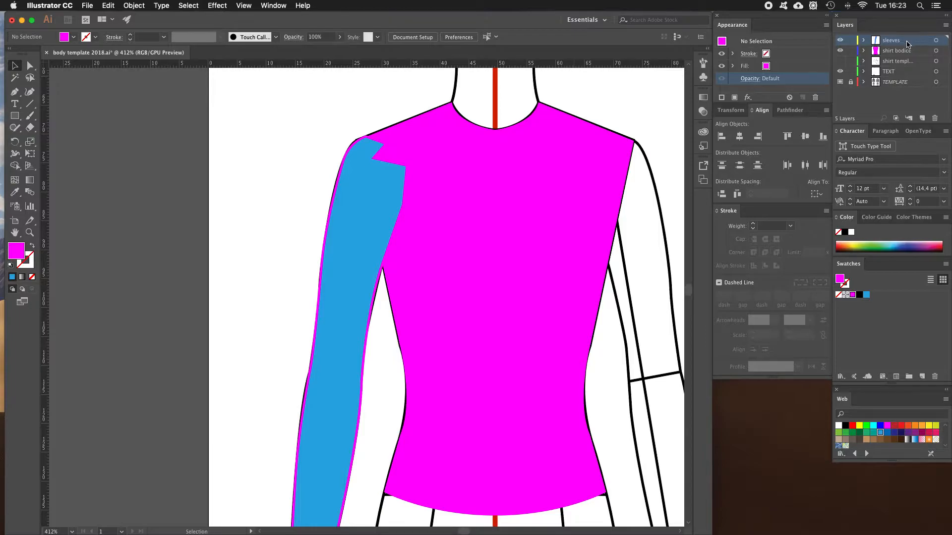
mouse_move(906, 43)
mouse_down()
mouse_move(906, 53)
mouse_move(891, 51)
mouse_up()
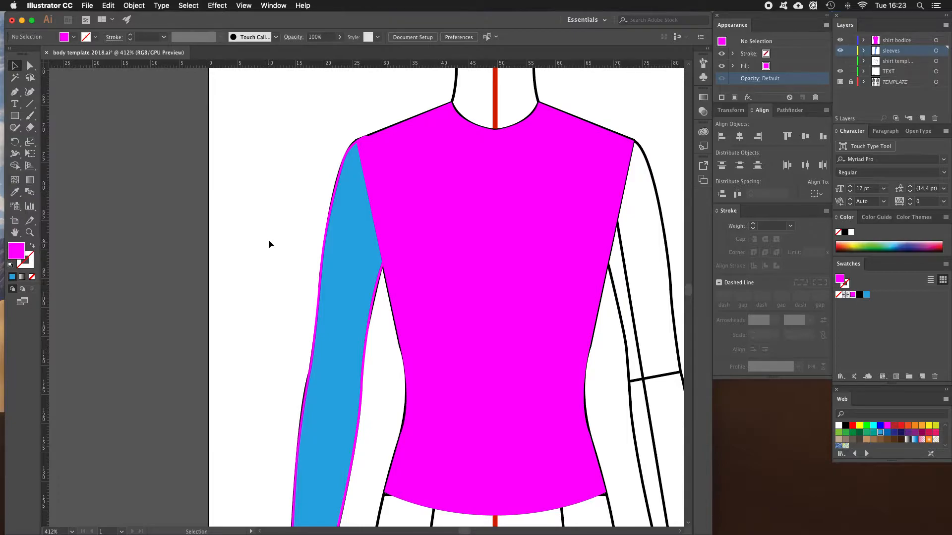
Apply a black stroke to the bodice and to the left sleeve
click(391, 177)
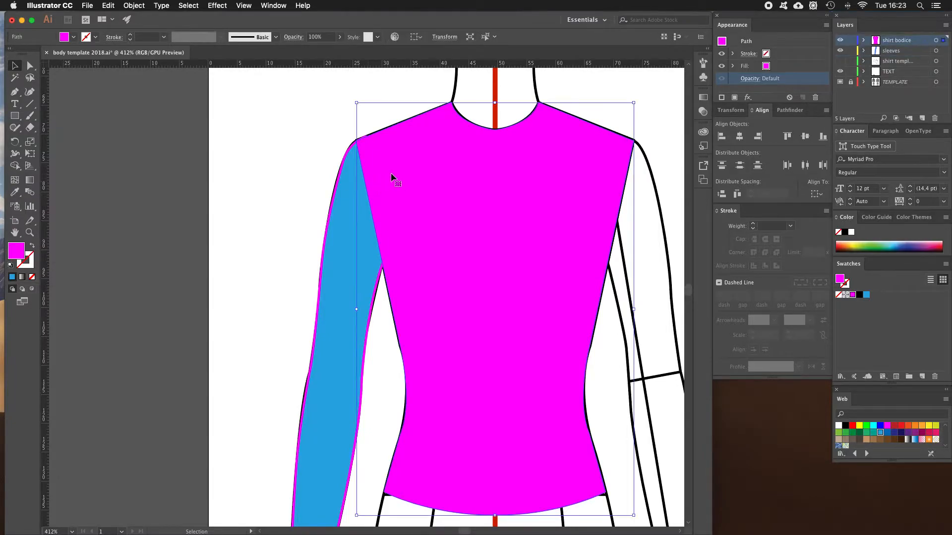
click(27, 269)
click(859, 295)
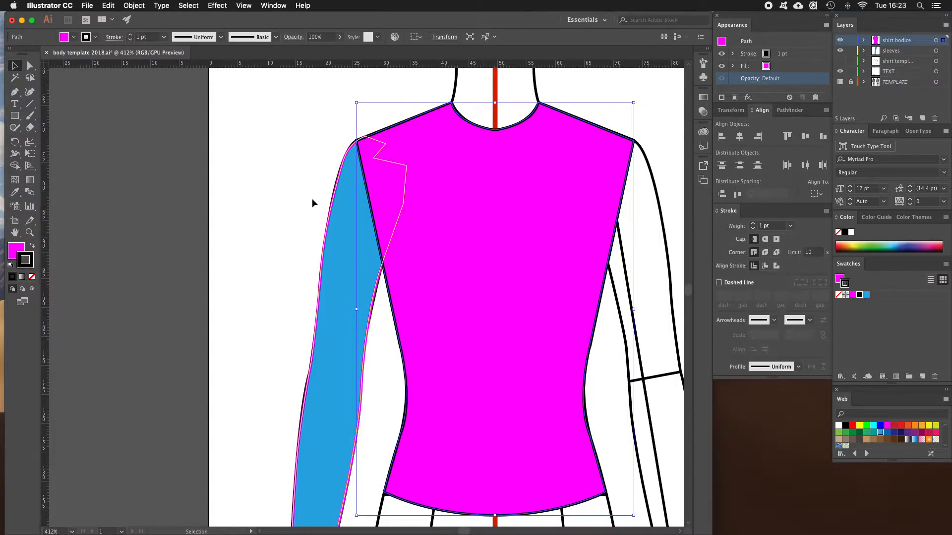
click(202, 167)
click(340, 226)
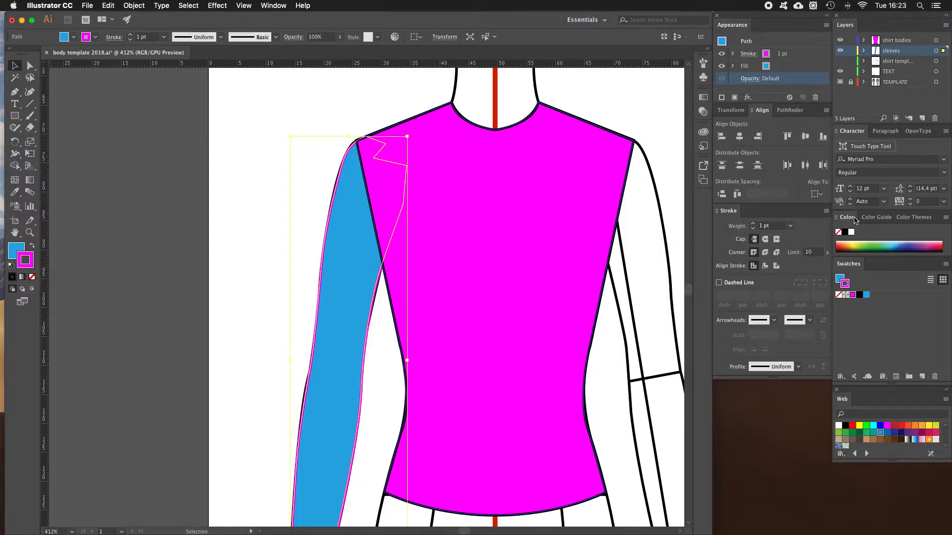
click(860, 295)
click(286, 184)
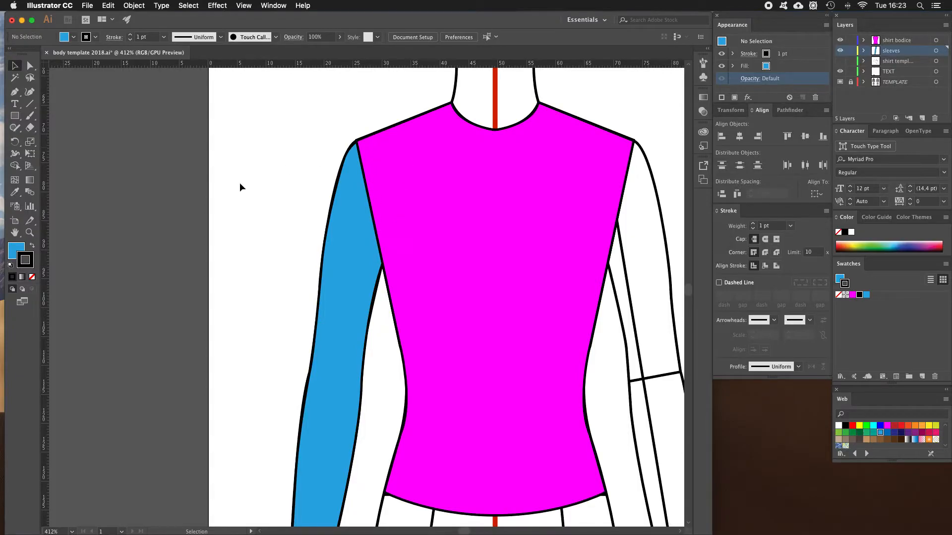
Compare the whole front view with the classic men's style shirt on the shirt template layer, leaving that layer hidden
key(z)
alt+click(556, 214)
alt+click(549, 223)
alt+click(431, 294)
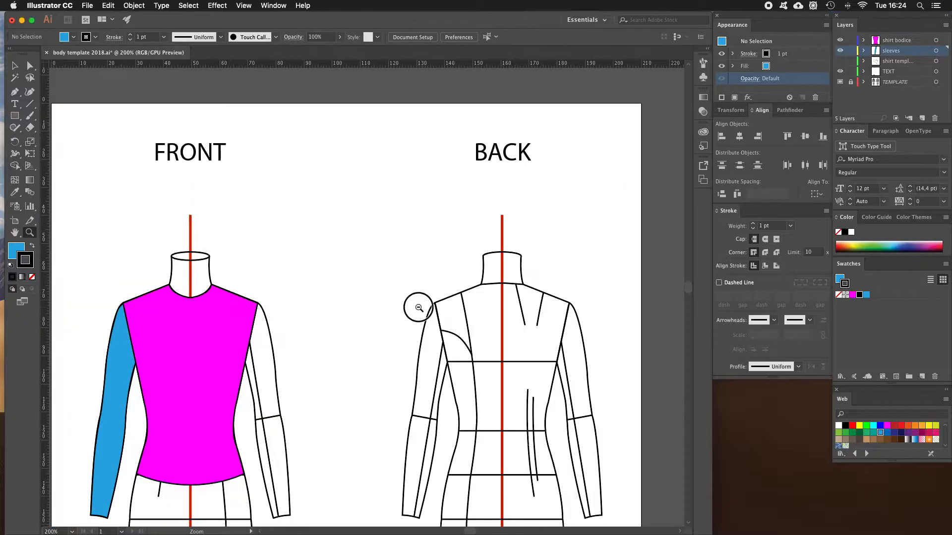
alt+click(419, 308)
key(v)
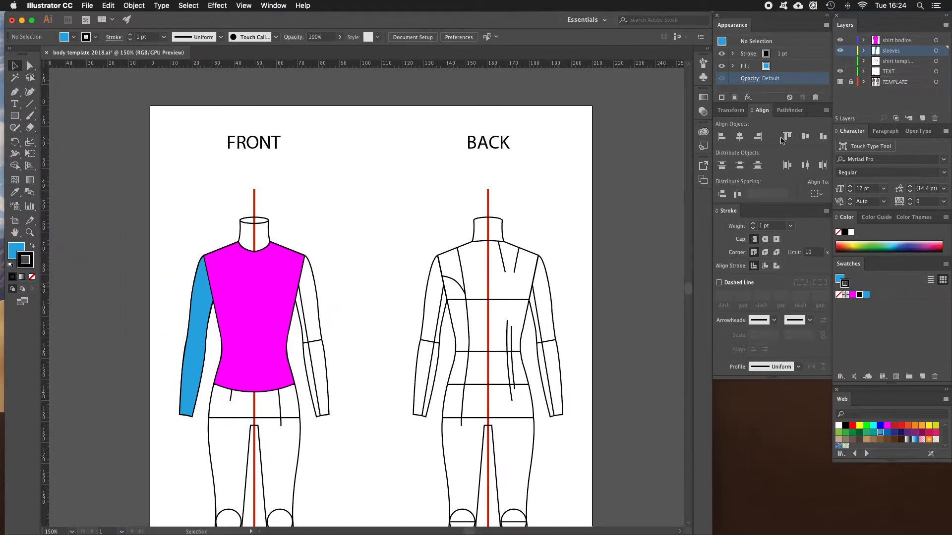
click(840, 61)
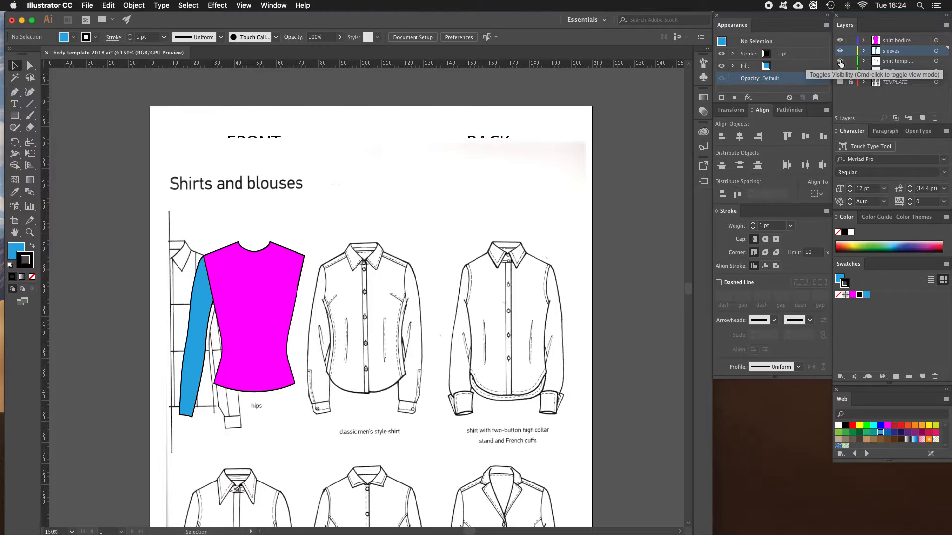
click(840, 60)
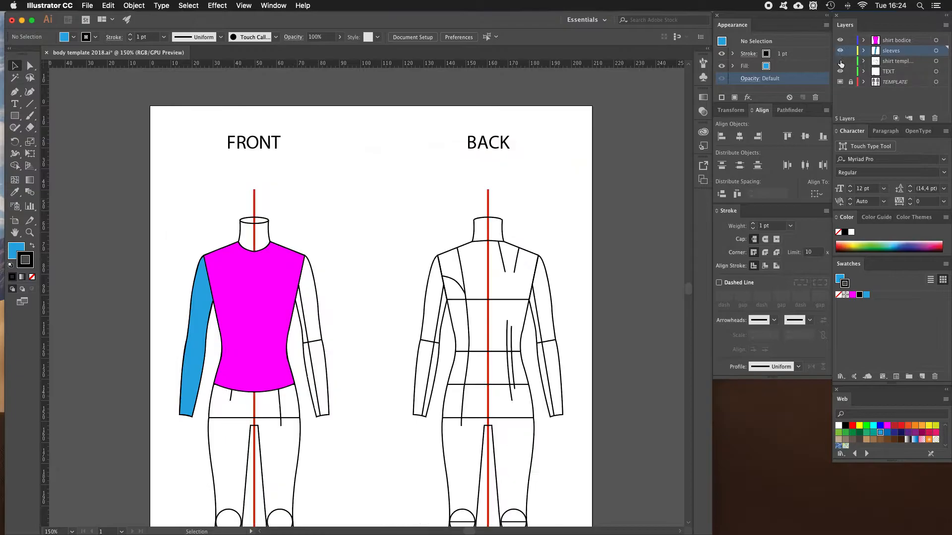
Make a vertically reflected copy of the left sleeve and place it over the opposite arm of the front figure
key(z)
click(255, 404)
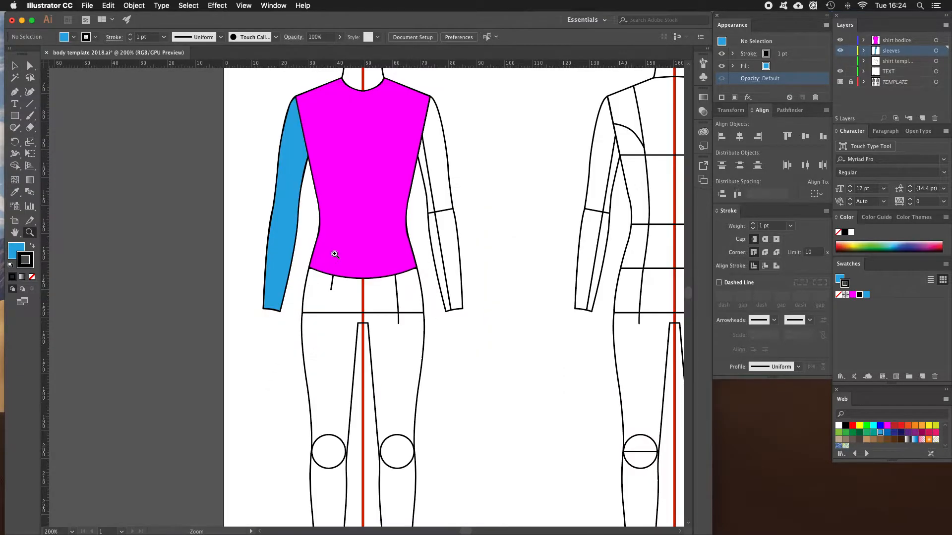
click(335, 257)
key(space)
drag(378, 208, 315, 323)
click(242, 238)
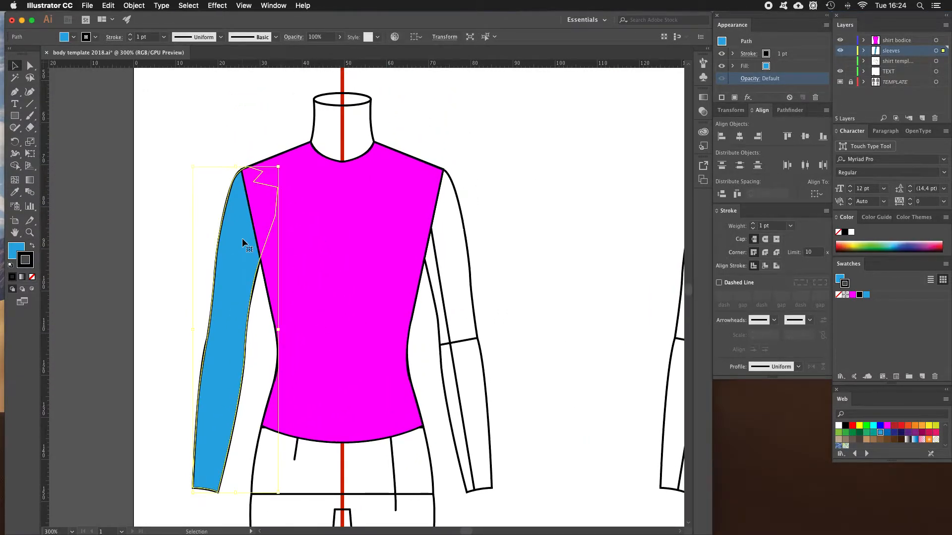
right_click(238, 250)
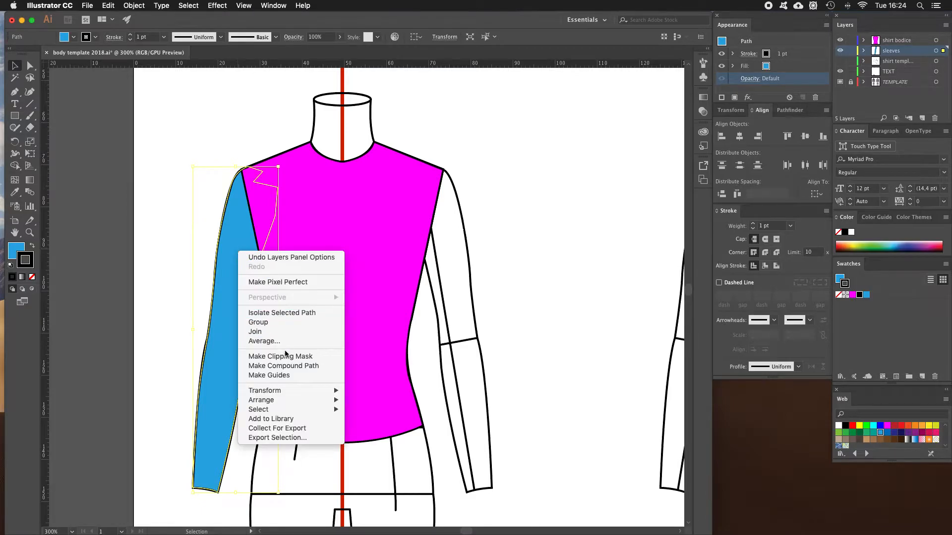
mouse_move(298, 391)
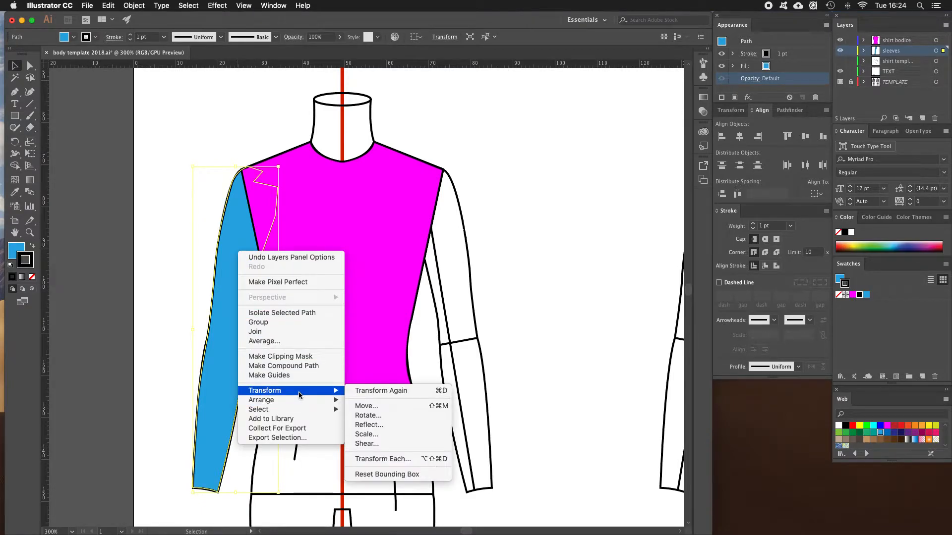
click(379, 425)
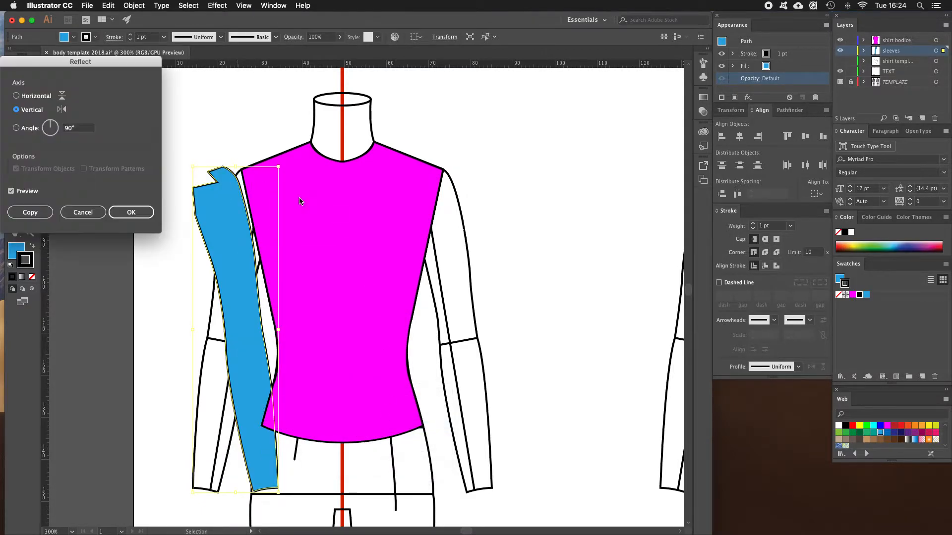
click(33, 213)
drag(222, 224, 435, 225)
click(500, 197)
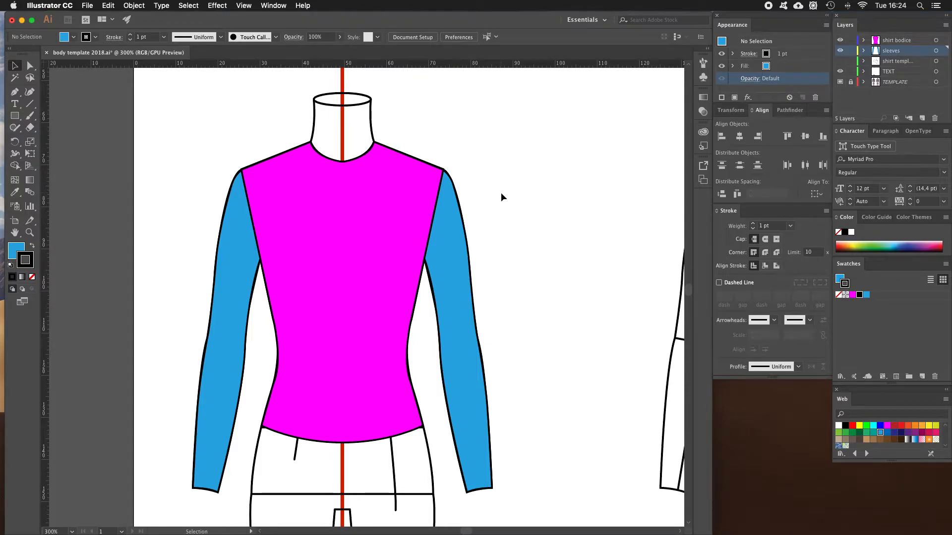
Check the reference shirt's button placket and draw a rectangle about 0.76 mm wide and 67 mm high along centre front from neckline to hem
click(839, 61)
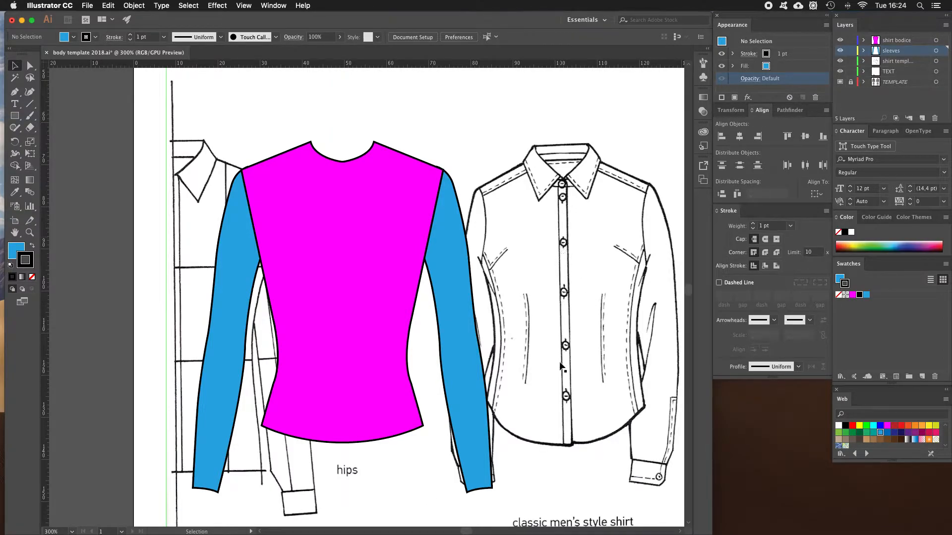
click(840, 61)
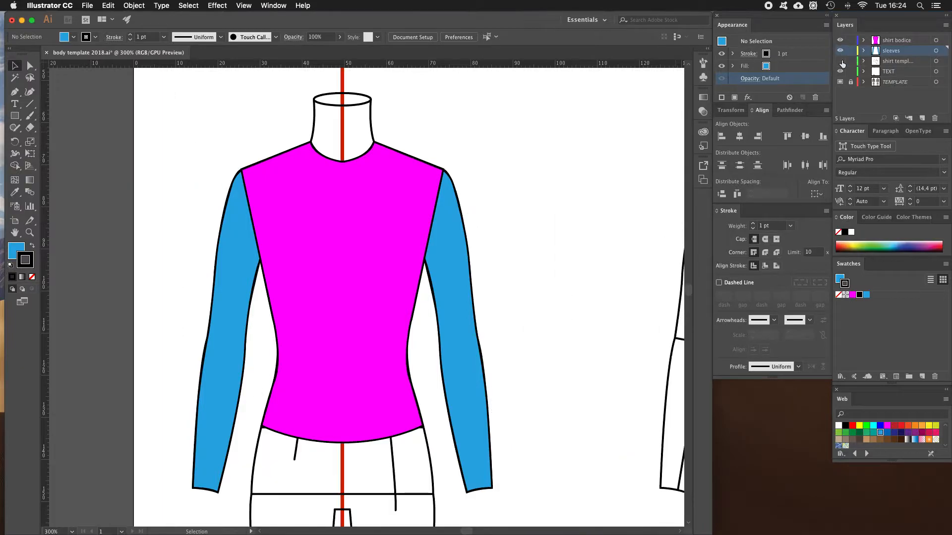
click(342, 127)
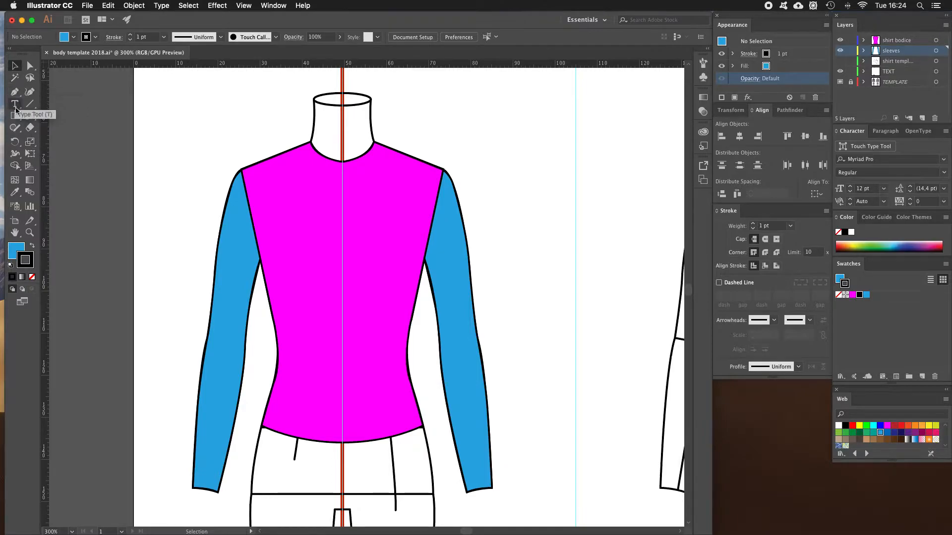
drag(15, 116, 53, 115)
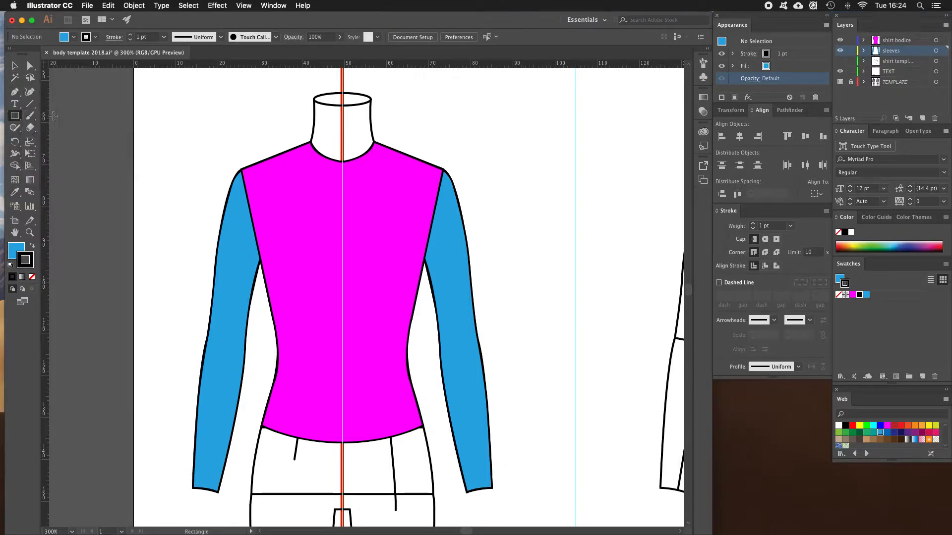
key(z)
click(391, 178)
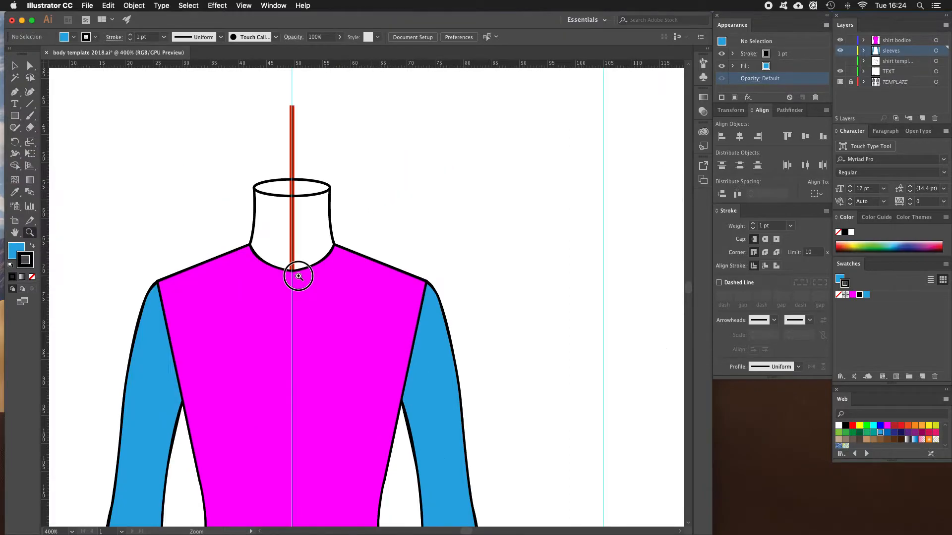
click(298, 272)
click(350, 276)
click(360, 301)
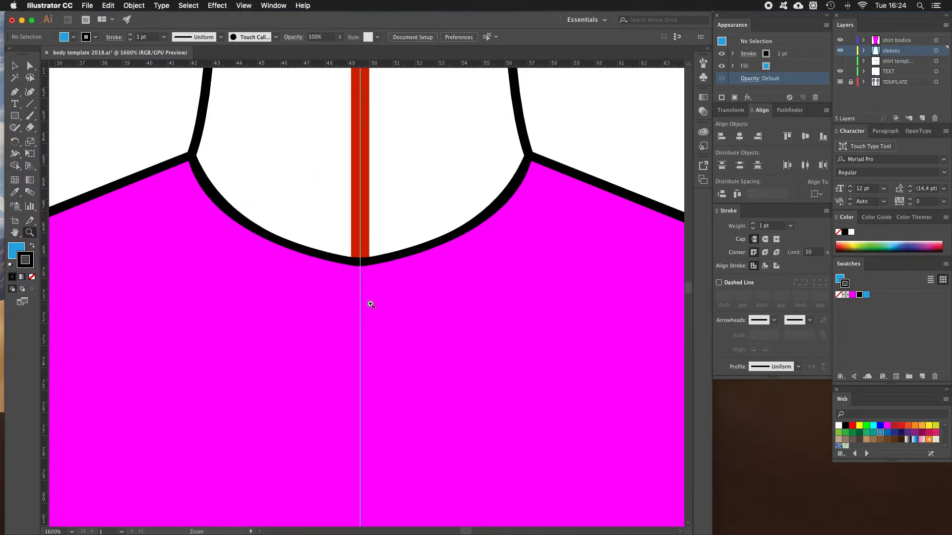
click(14, 115)
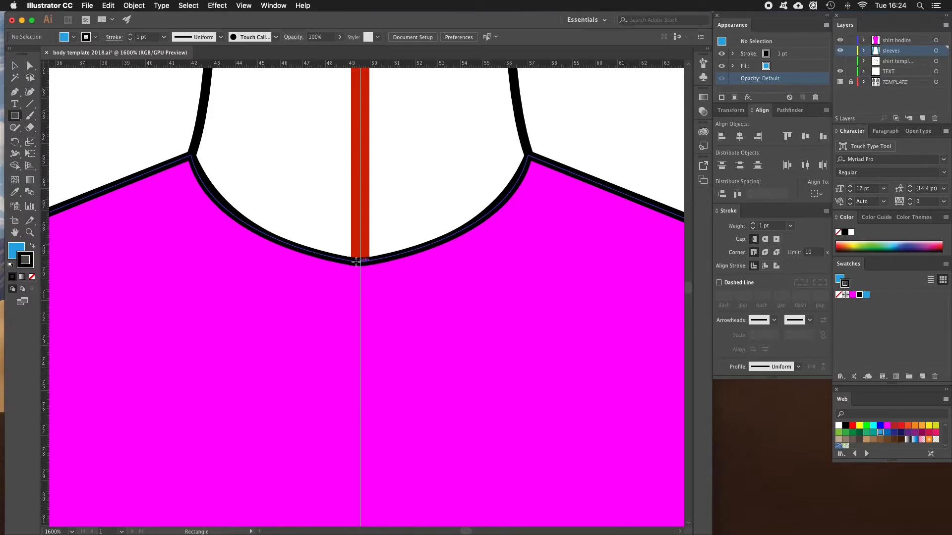
drag(352, 262, 371, 487)
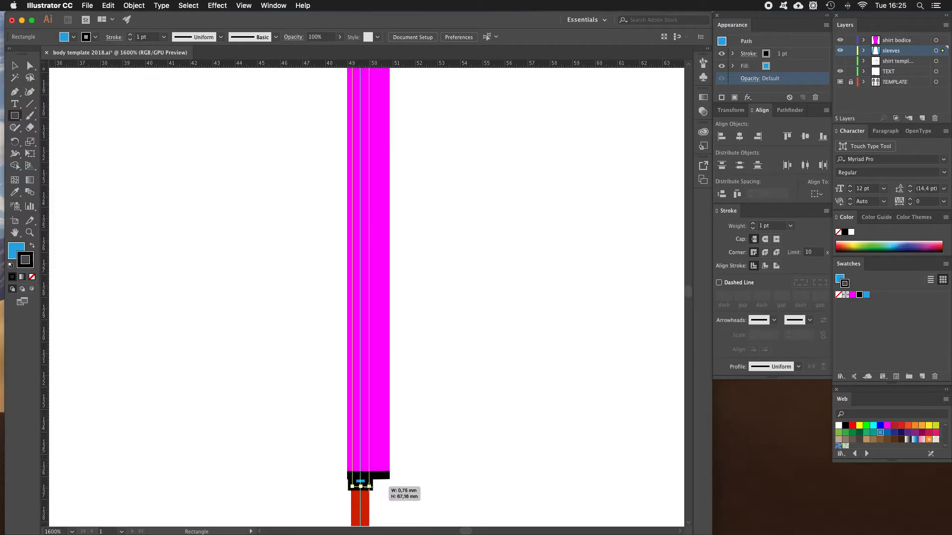
Move the narrow centre-front rectangle from the sleeves layer to the shirt bodice layer and deselect it
key(z)
alt+click(416, 406)
alt+click(365, 303)
alt+click(350, 310)
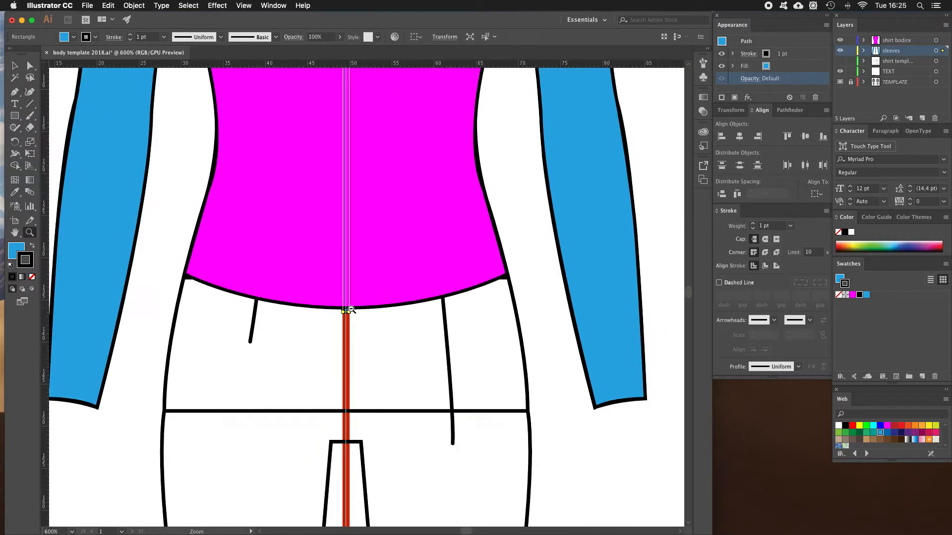
drag(371, 219, 362, 378)
key(v)
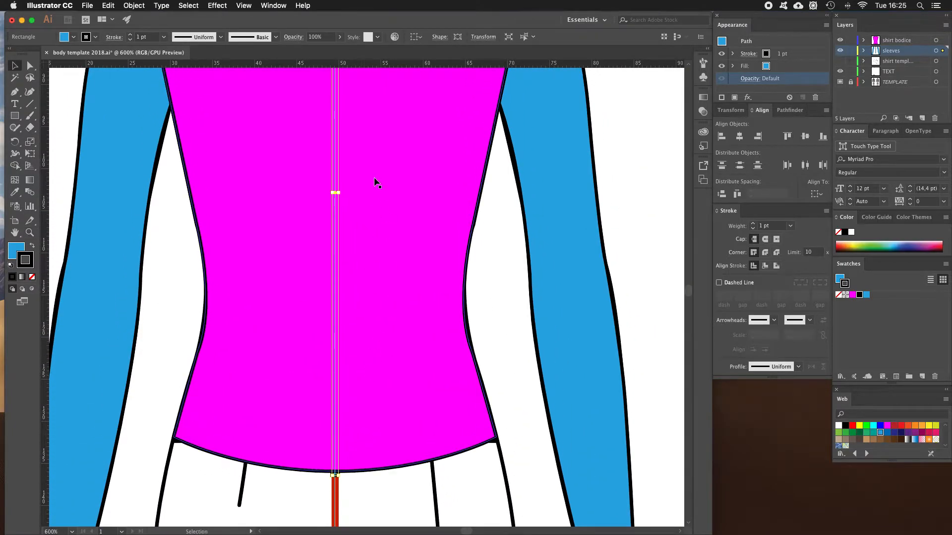
scroll(369, 205, up, 15)
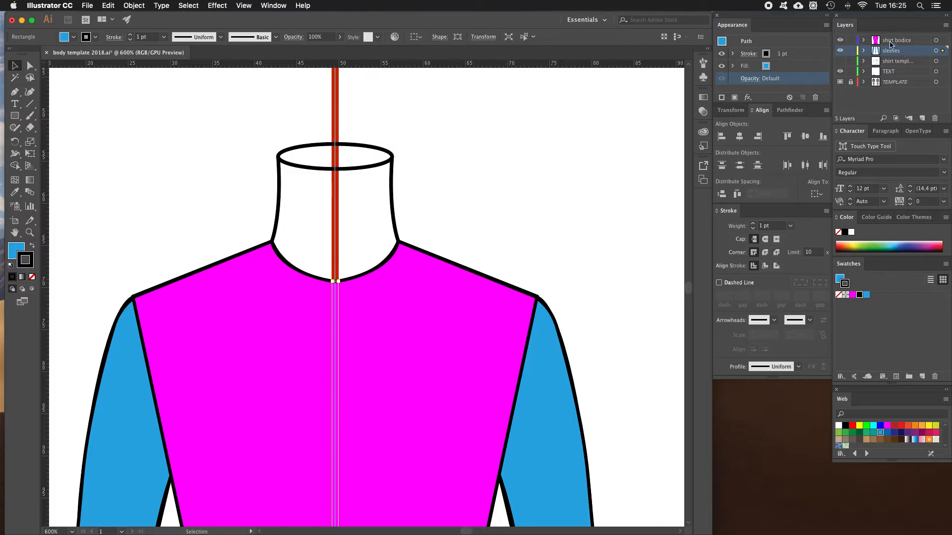
click(863, 50)
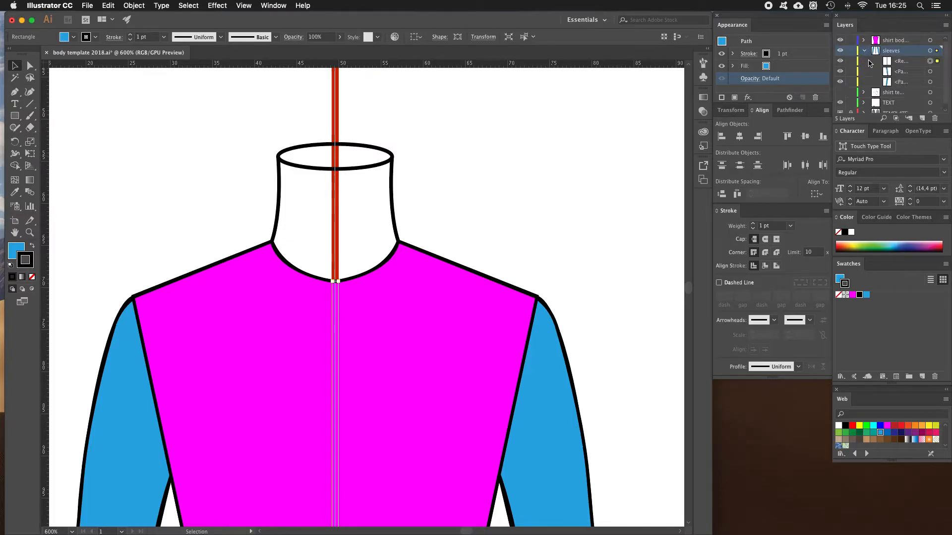
click(910, 62)
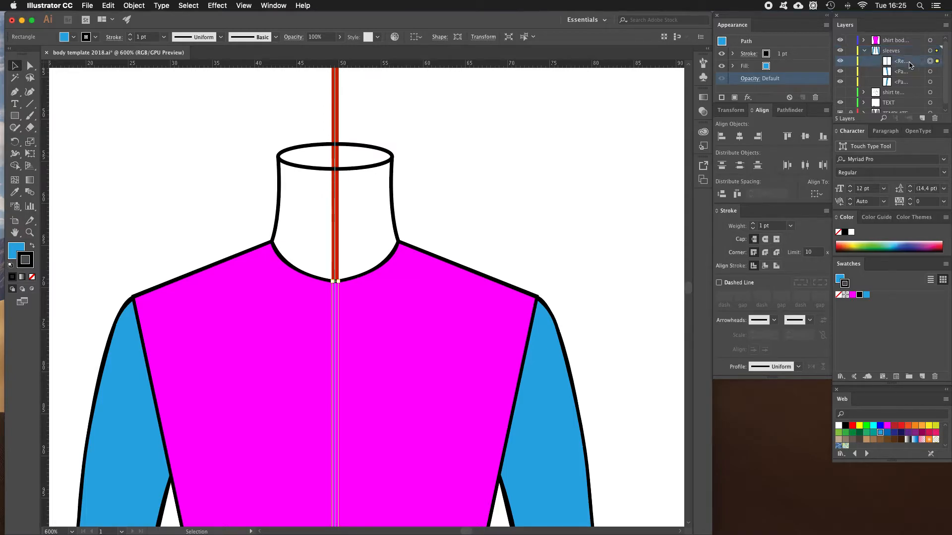
drag(909, 64, 909, 42)
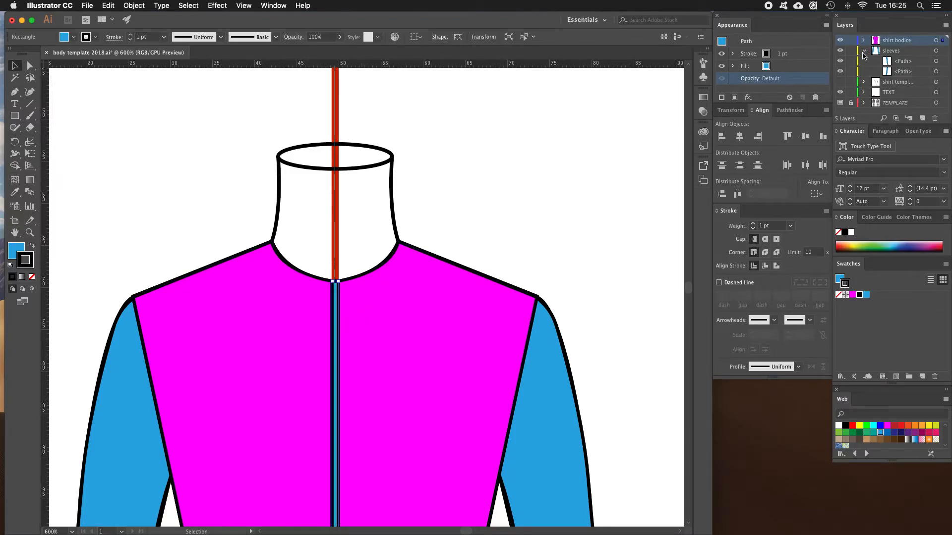
click(863, 51)
click(551, 165)
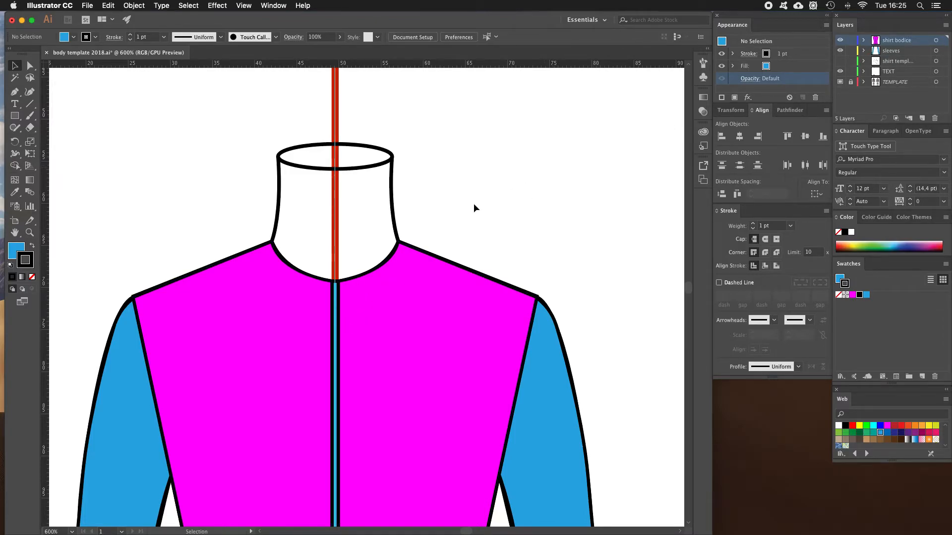
Fill the centre-front placket rectangle with the magenta swatch, keeping its black outline, and deselect it
drag(402, 274, 401, 128)
click(339, 213)
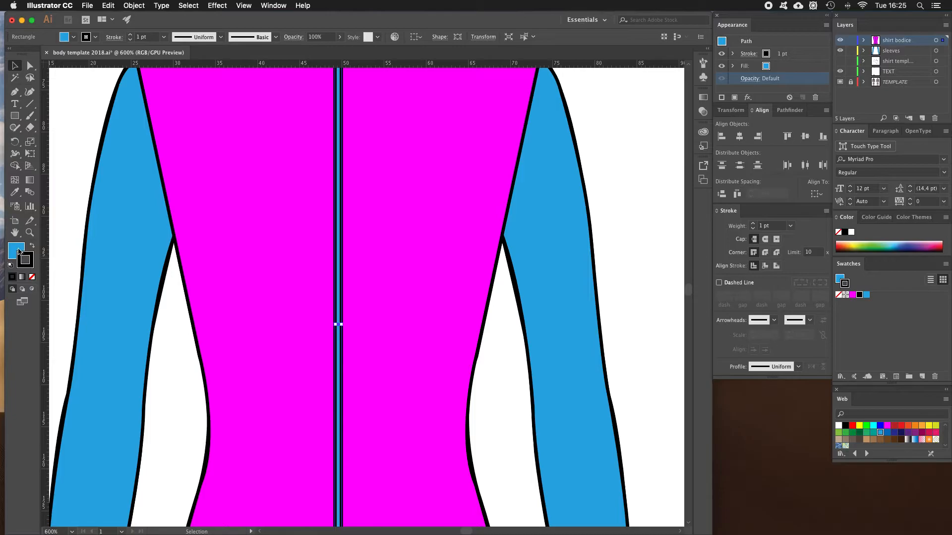
click(852, 295)
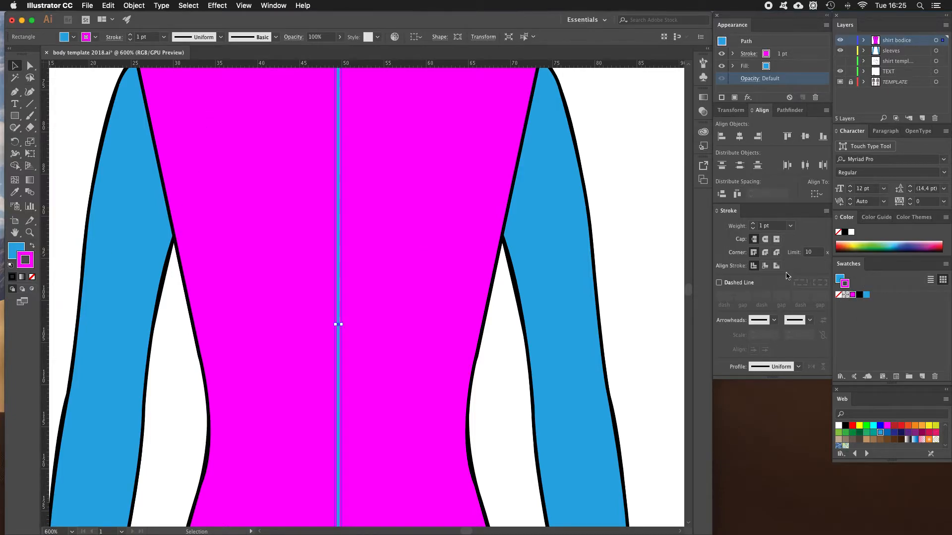
key(super+z)
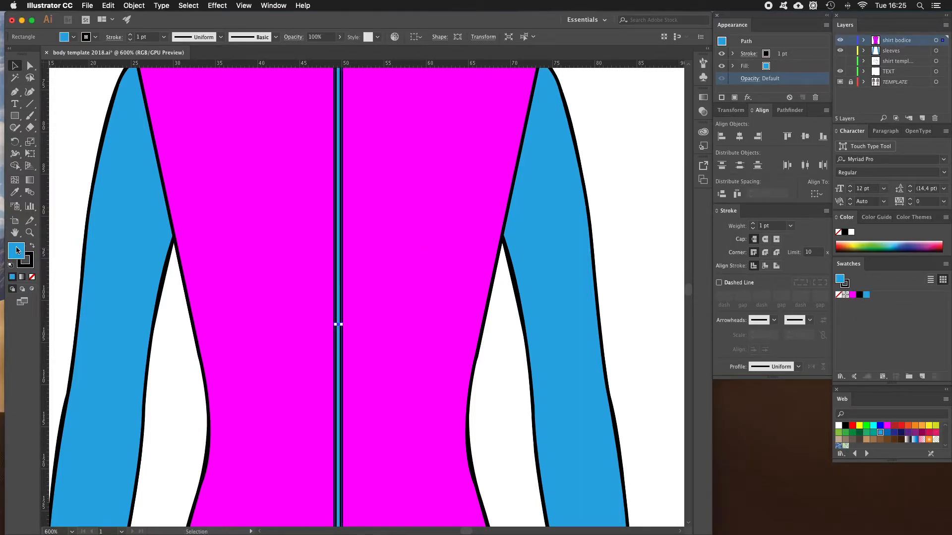
click(853, 295)
click(638, 201)
Widen the placket rectangle symmetrically about centre front to about 2 mm
scroll(415, 186, up, 5)
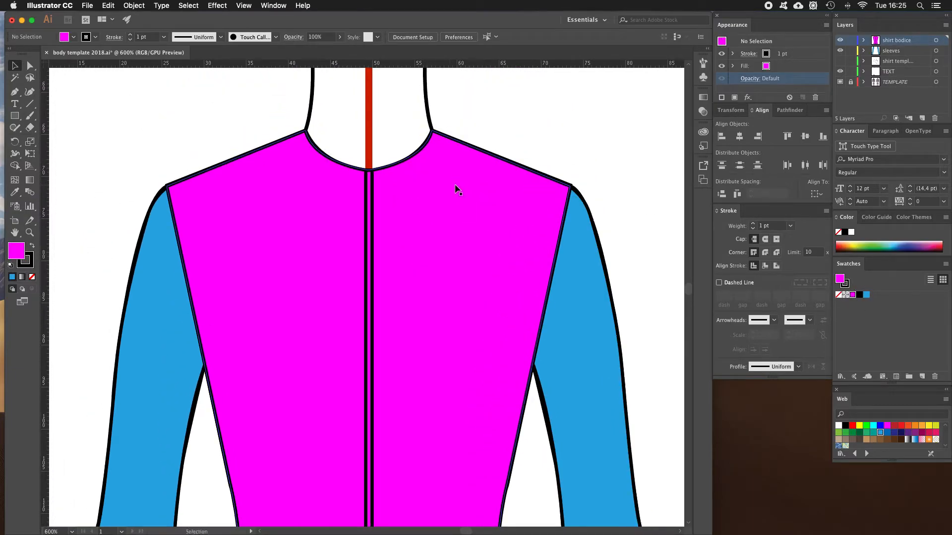
click(374, 254)
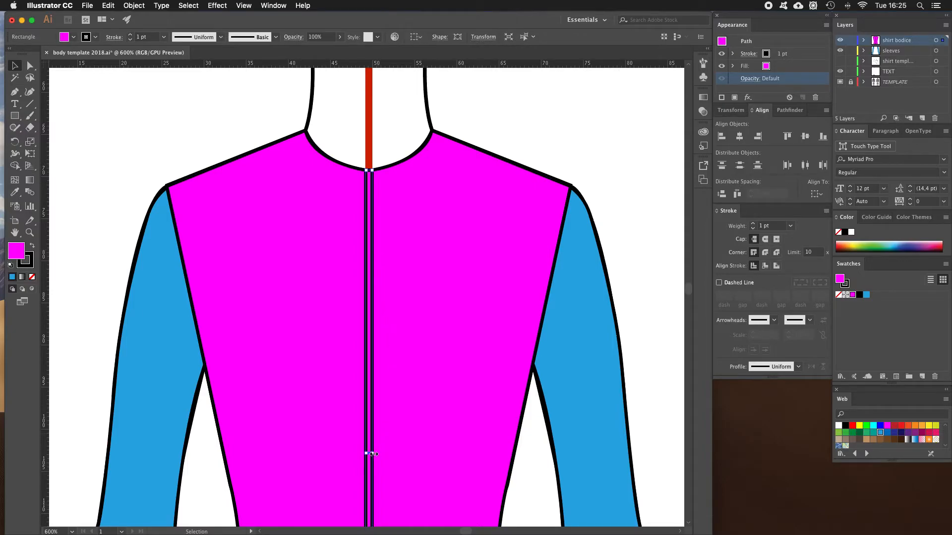
drag(372, 454, 376, 454)
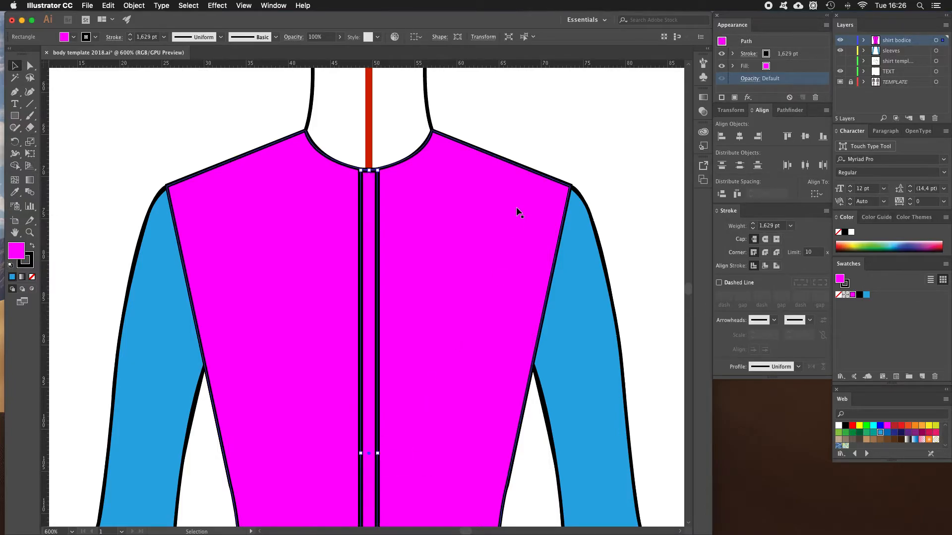
click(537, 144)
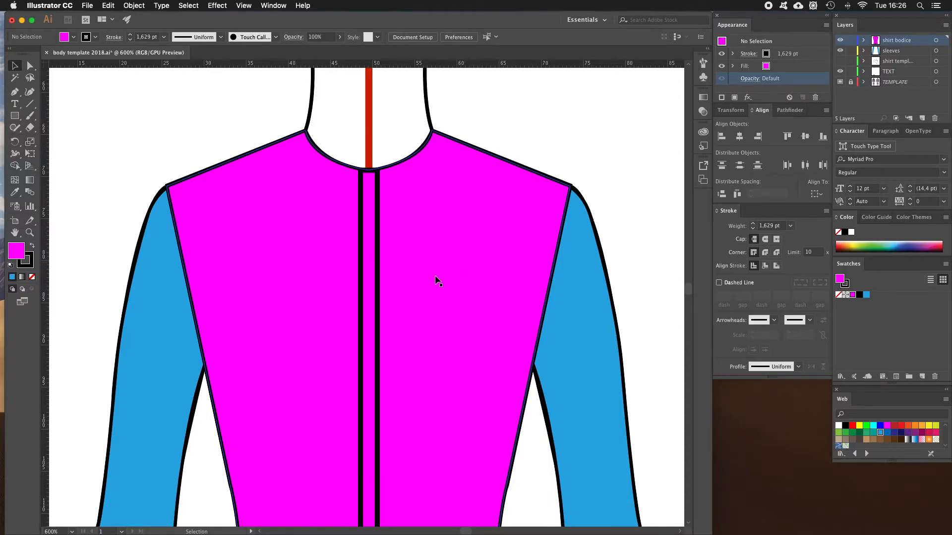
Shorten the placket's lower edge to meet the bodice hem and set its stroke weight to 1 pt
scroll(436, 280, down, 10)
click(368, 439)
drag(369, 436, 370, 429)
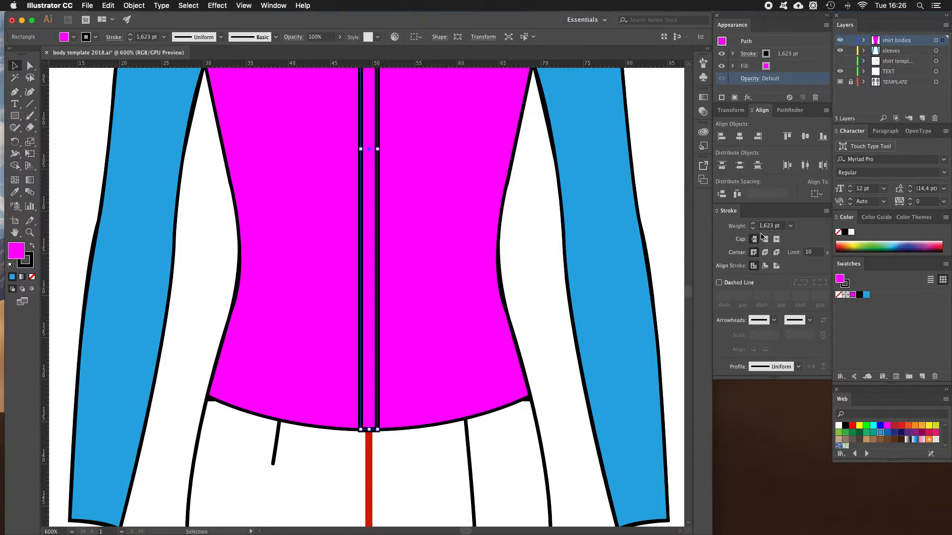
click(790, 227)
click(799, 273)
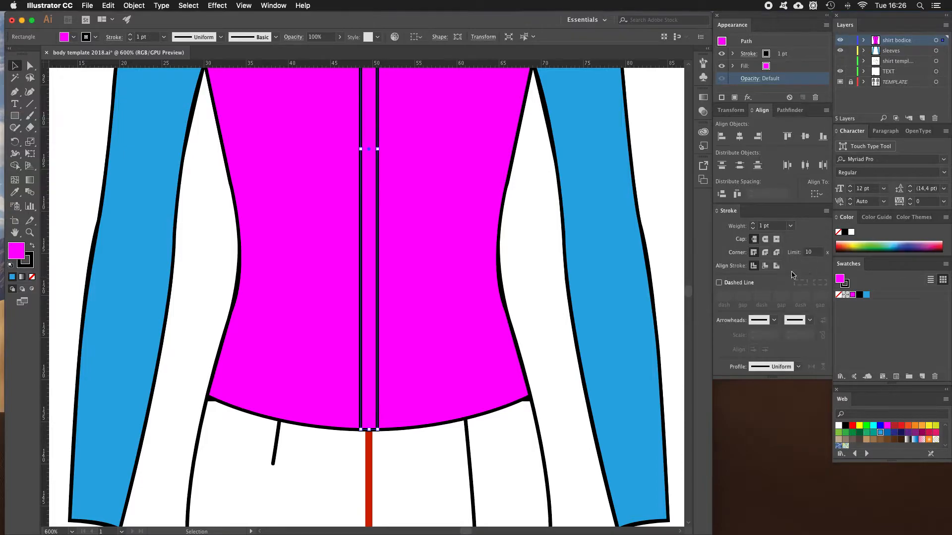
click(415, 448)
Show the shirt template layer and examine the button positions and placket of the classic men's style shirt
scroll(391, 352, up, 10)
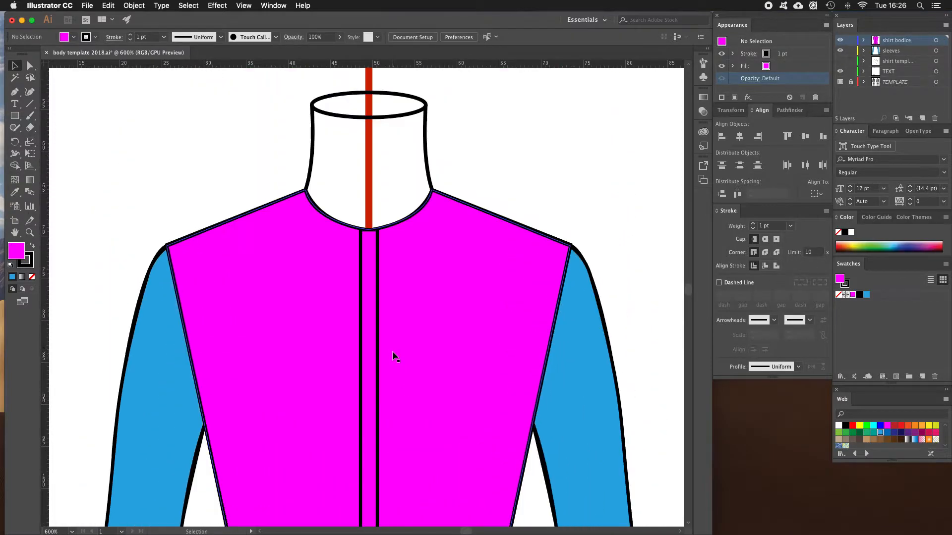
scroll(392, 356, down, 3)
key(z)
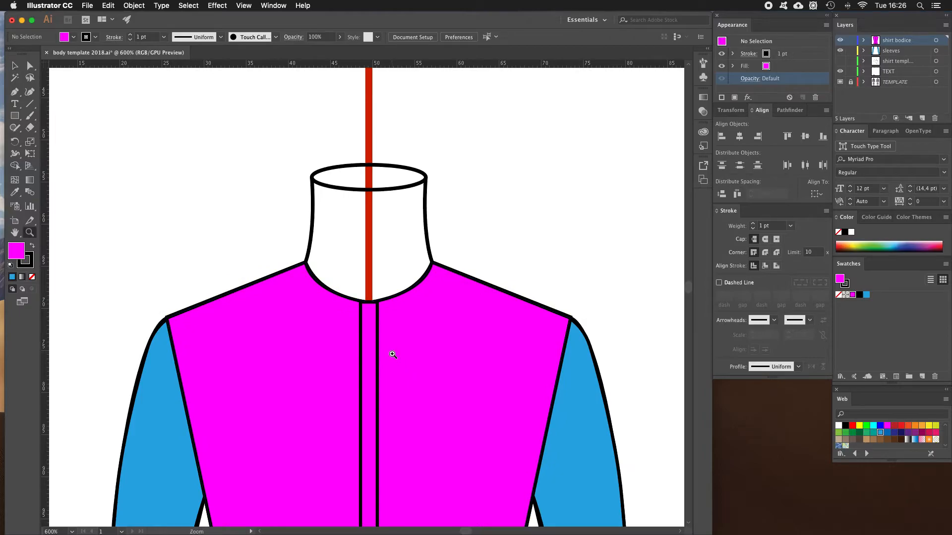
alt+click(393, 354)
alt+click(409, 315)
alt+click(395, 340)
drag(384, 338, 442, 342)
key(v)
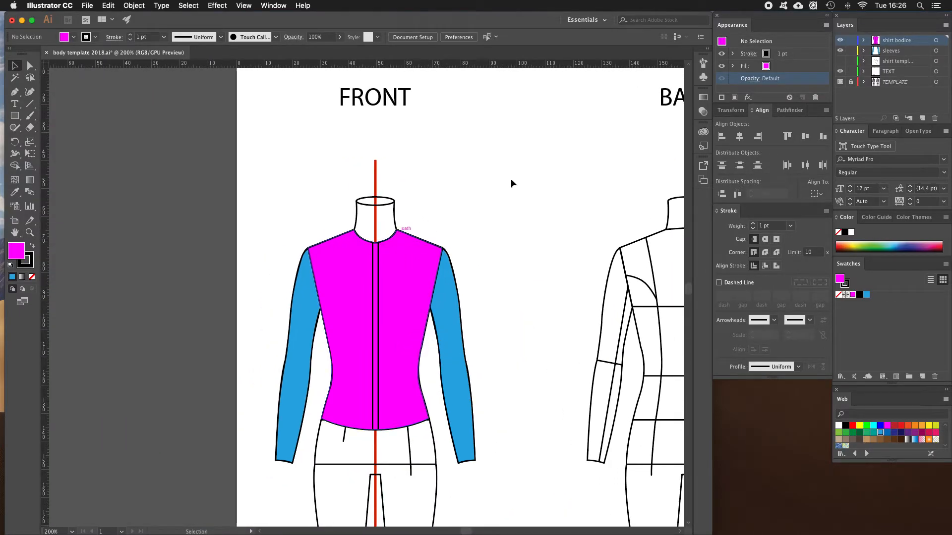
click(838, 63)
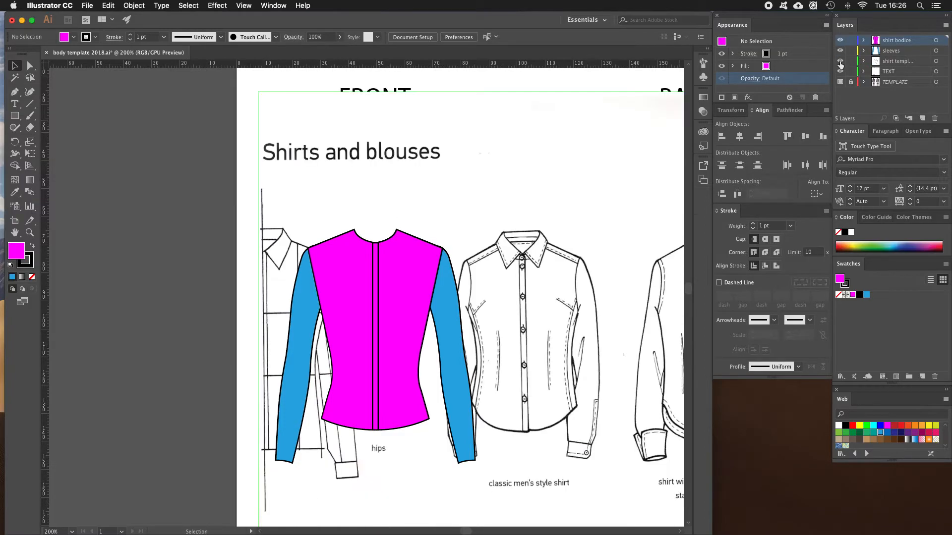
key(z)
click(525, 271)
click(367, 303)
click(370, 295)
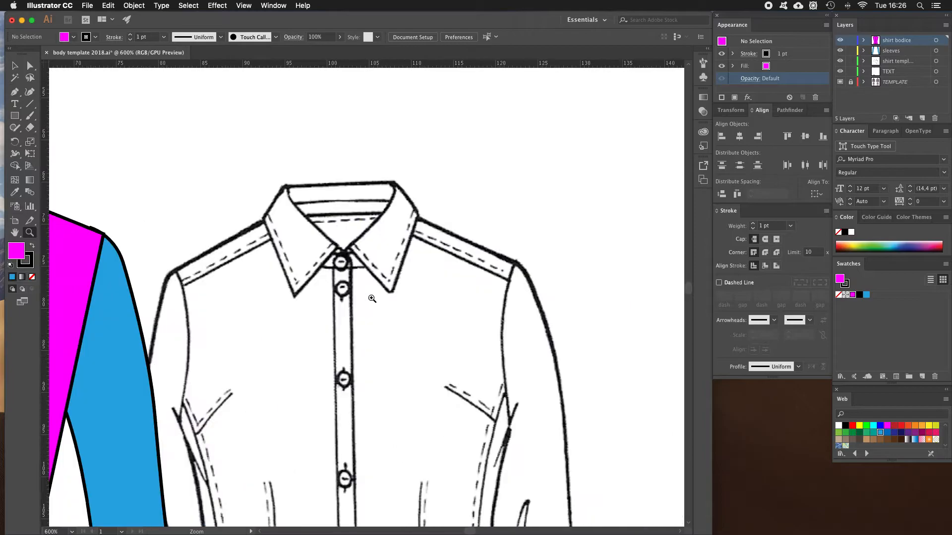
click(365, 304)
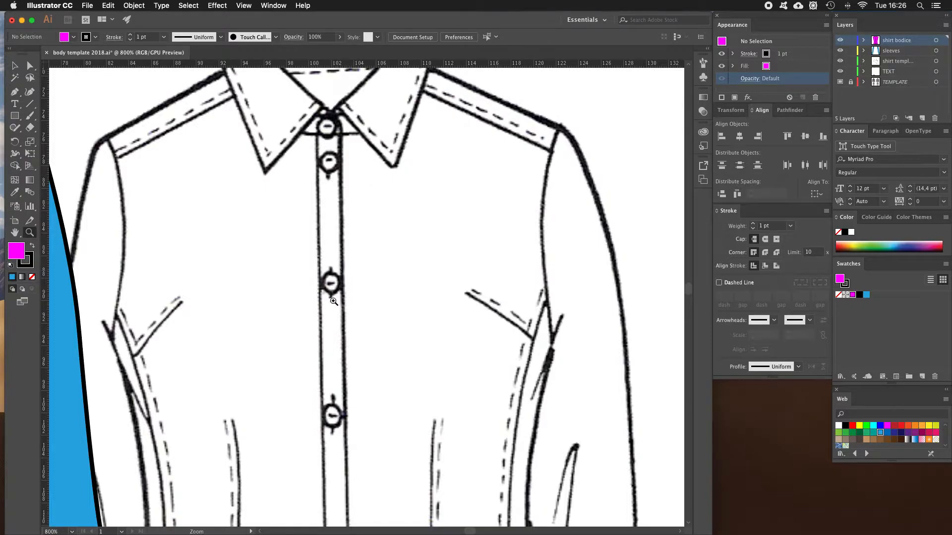
drag(335, 422, 336, 250)
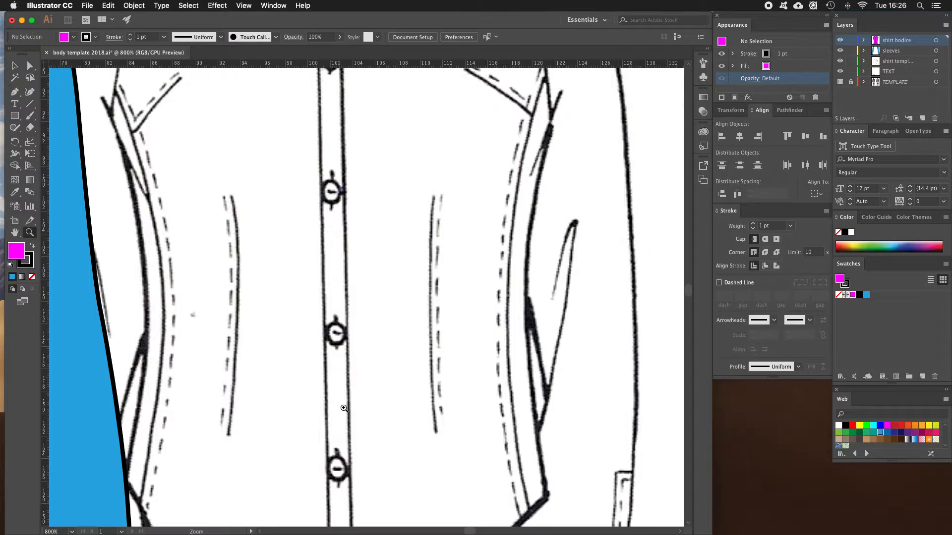
drag(331, 205, 341, 286)
drag(346, 187, 346, 295)
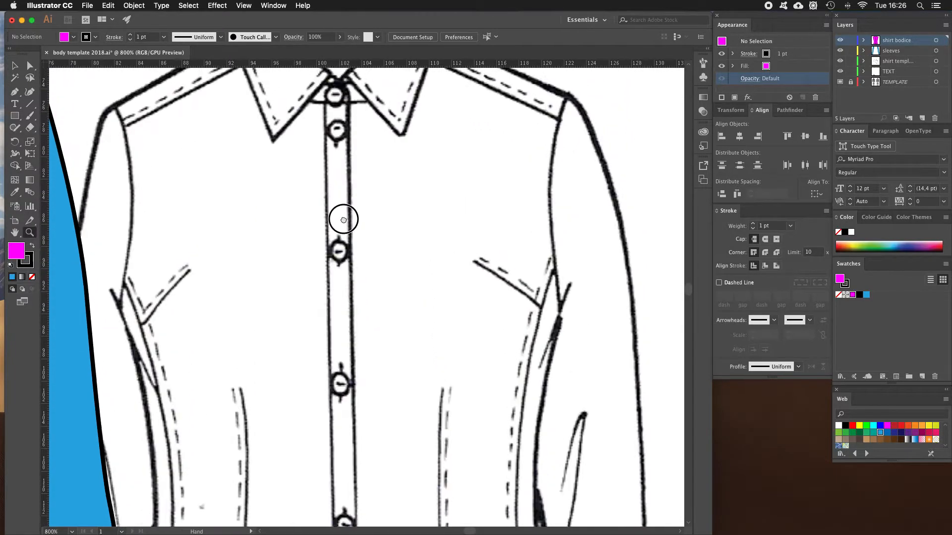
drag(342, 208, 346, 330)
drag(341, 264, 342, 267)
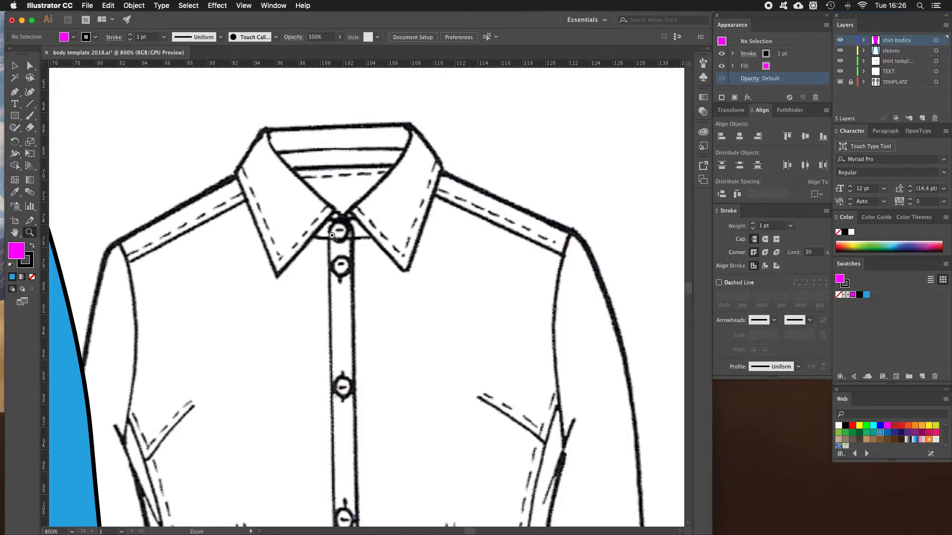
alt+click(300, 290)
alt+click(300, 291)
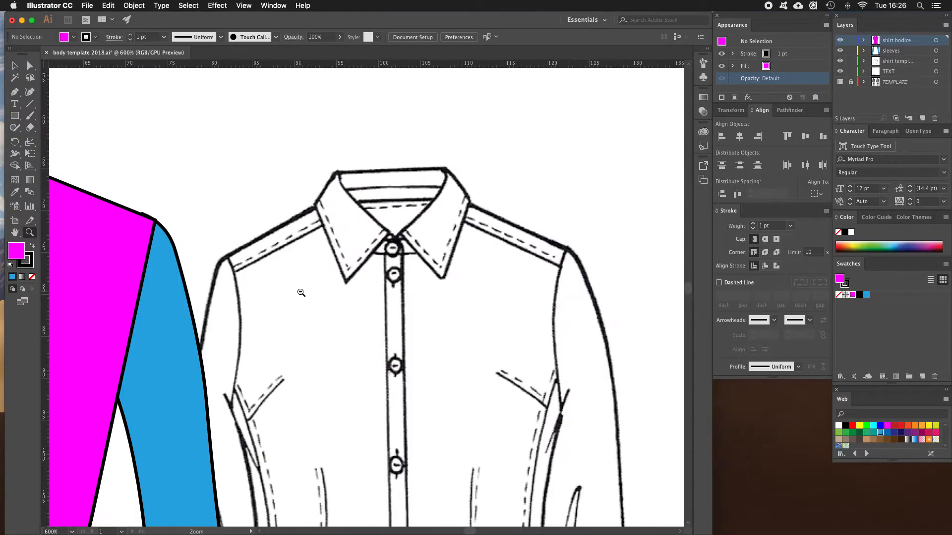
alt+click(302, 295)
alt+click(304, 297)
Draw a circular button about 1.58 mm across on the upper part of the centre-front placket with the Ellipse tool
drag(305, 298, 329, 225)
click(339, 259)
click(340, 252)
drag(341, 272, 310, 191)
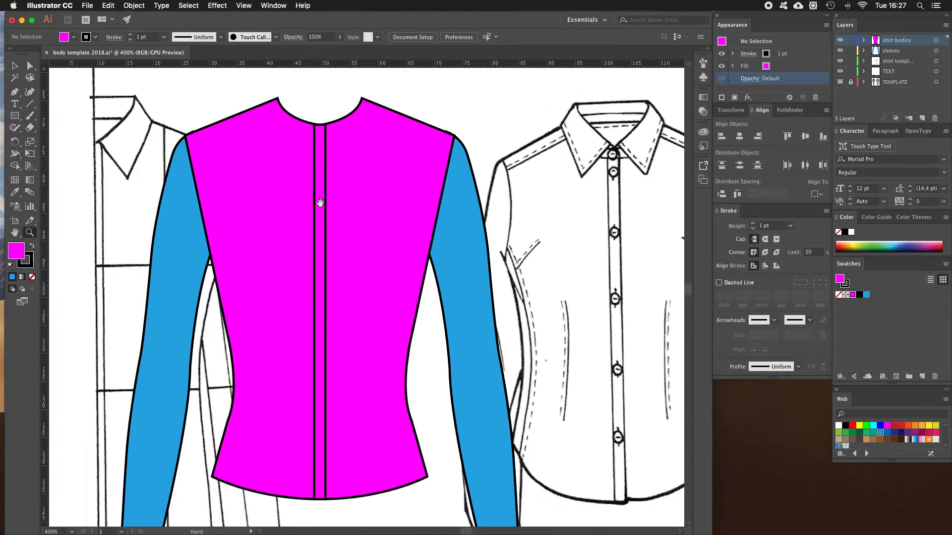
click(327, 204)
drag(339, 232, 313, 140)
drag(333, 191, 319, 169)
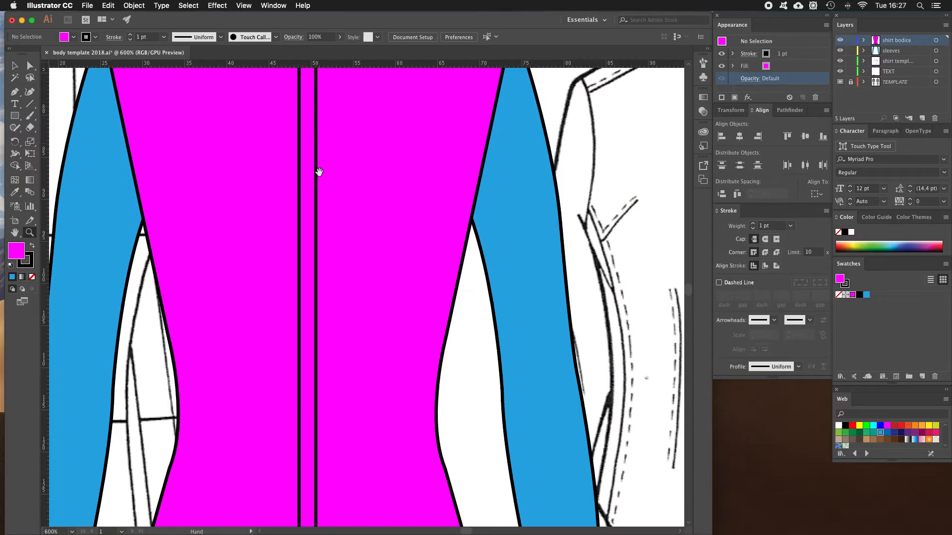
alt+click(318, 174)
drag(336, 254, 315, 187)
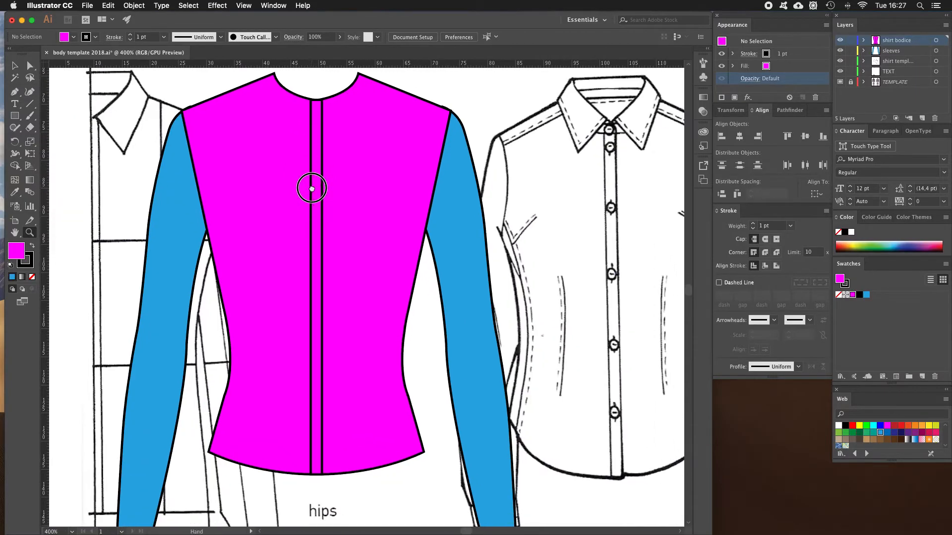
click(18, 117)
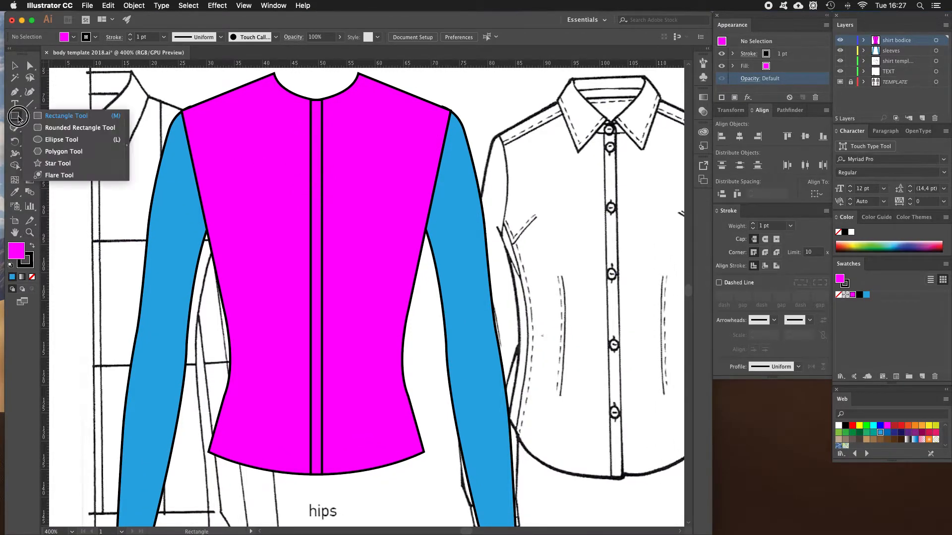
click(61, 139)
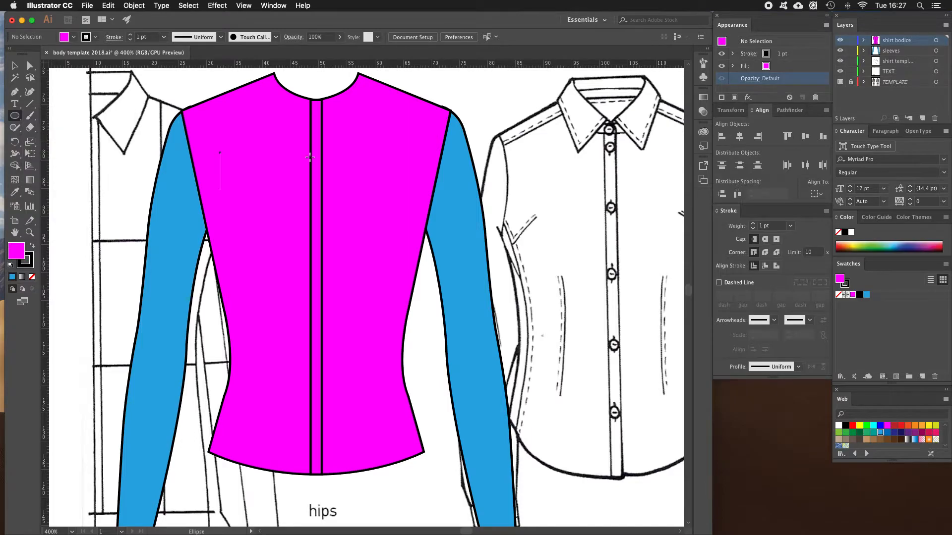
click(315, 157)
mouse_move(315, 157)
mouse_down()
mouse_move(435, 287)
mouse_move(335, 206)
mouse_move(350, 213)
mouse_move(316, 156)
mouse_up()
click(17, 67)
drag(154, 94, 115, 139)
click(233, 236)
Shrink the button circle to about 1.33 mm so it fits inside the placket and set its stroke weight to 0.5 pt
click(277, 201)
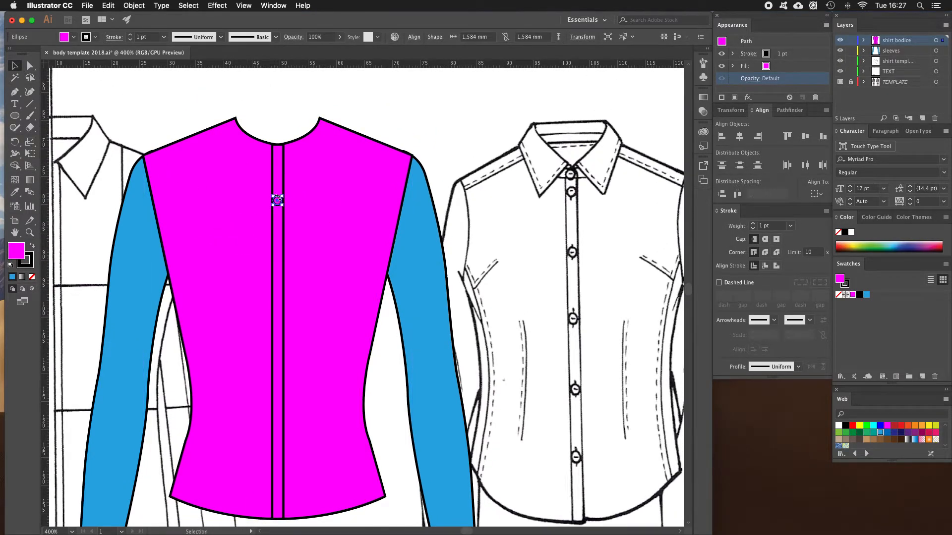
key(z)
click(286, 218)
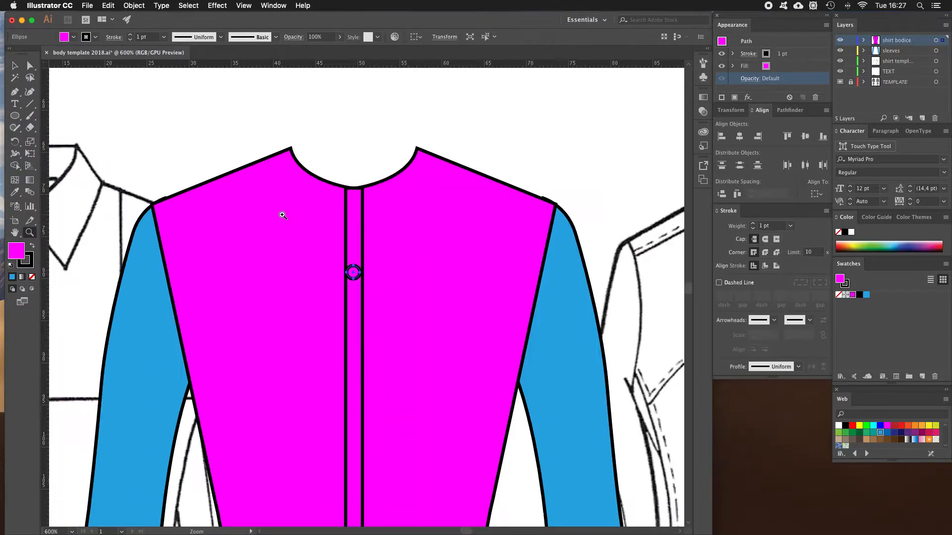
click(357, 287)
click(352, 291)
click(350, 293)
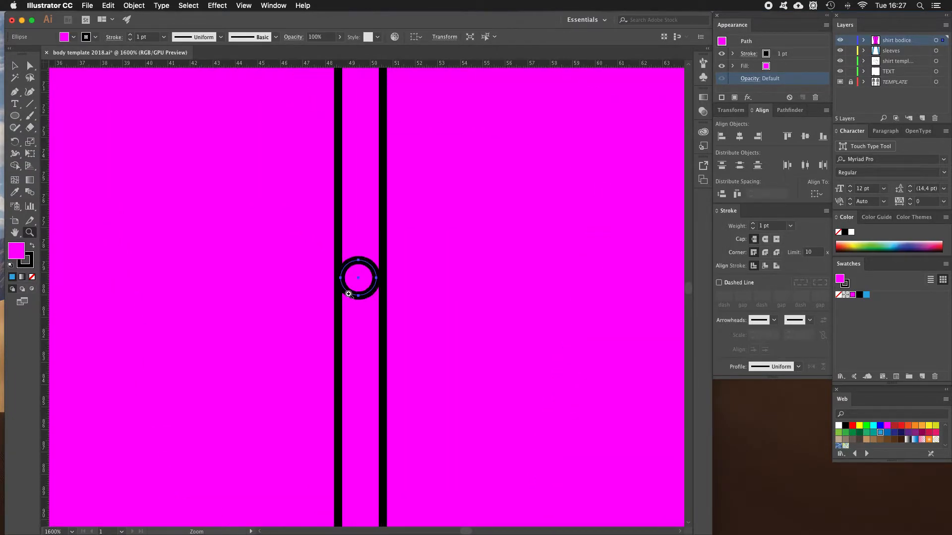
click(349, 295)
key(v)
drag(404, 293, 396, 287)
click(790, 227)
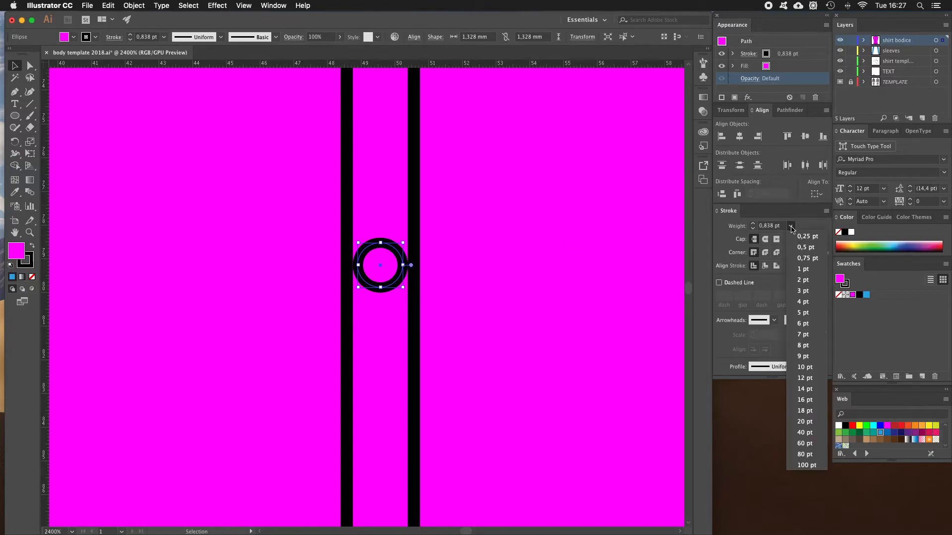
click(802, 252)
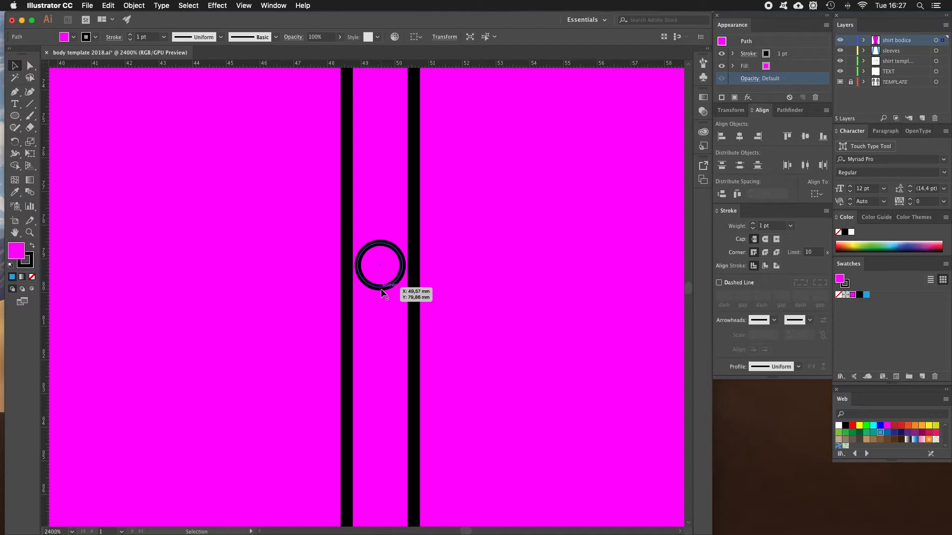
Copy the button circle from the placket and paste duplicates of it onto the bodice beside the placket
key(z)
alt+click(395, 287)
alt+click(405, 281)
alt+click(357, 321)
alt+click(355, 323)
alt+click(356, 323)
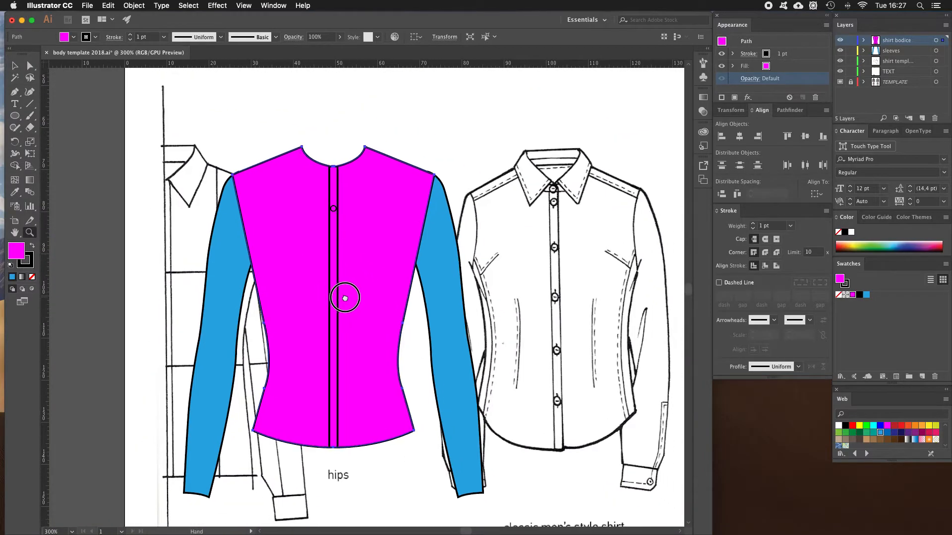
key(v)
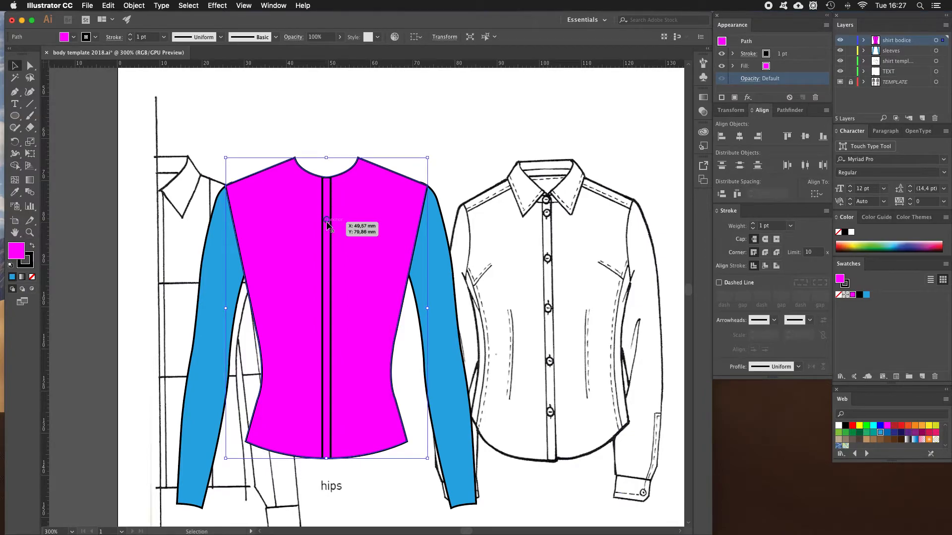
click(326, 221)
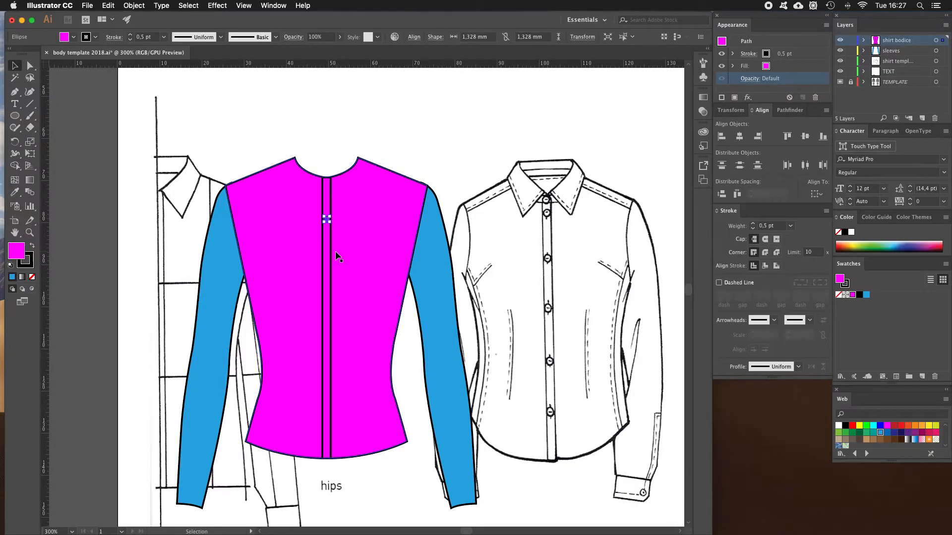
key(a)
key(super+v)
key(v)
click(385, 252)
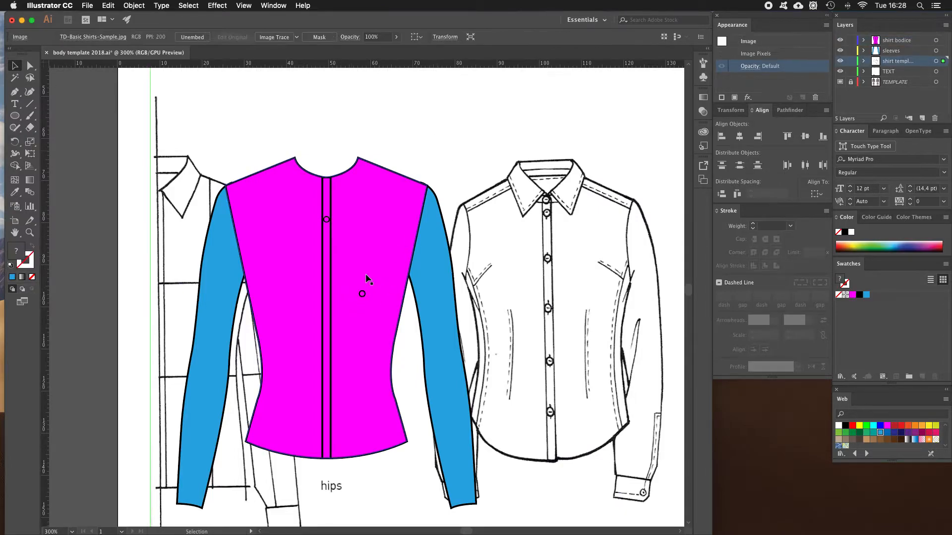
Place the pasted button copies one by one along the placket between the neckline and the hem
drag(361, 297, 316, 325)
drag(361, 296, 329, 345)
drag(362, 298, 329, 358)
click(362, 297)
drag(362, 298, 326, 378)
drag(363, 297, 328, 260)
drag(363, 296, 327, 202)
Move the lowest button slightly higher up the placket, keeping it on centre front
click(416, 100)
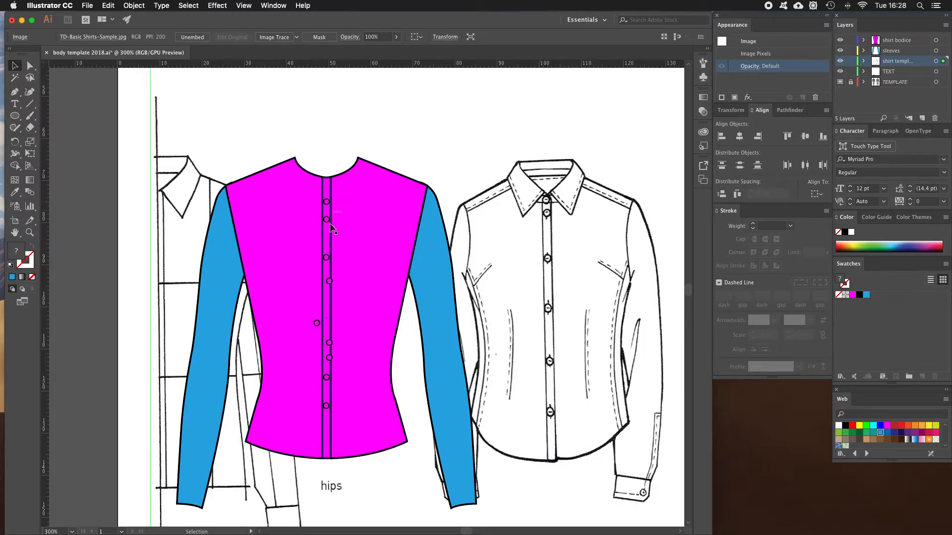
drag(326, 406, 328, 421)
drag(327, 422, 327, 397)
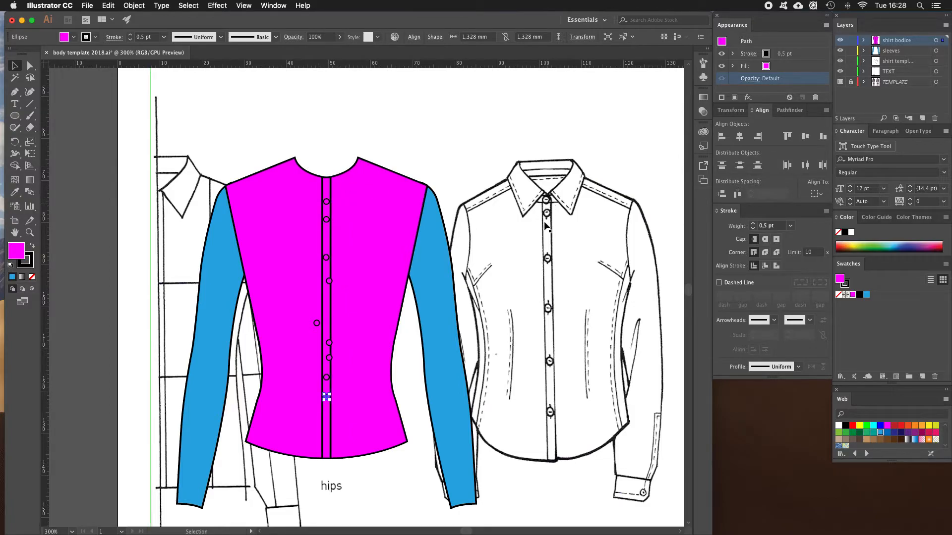
Delete the two surplus button copies around the middle of the placket and lock the shirt template layer
click(316, 323)
key(Delete)
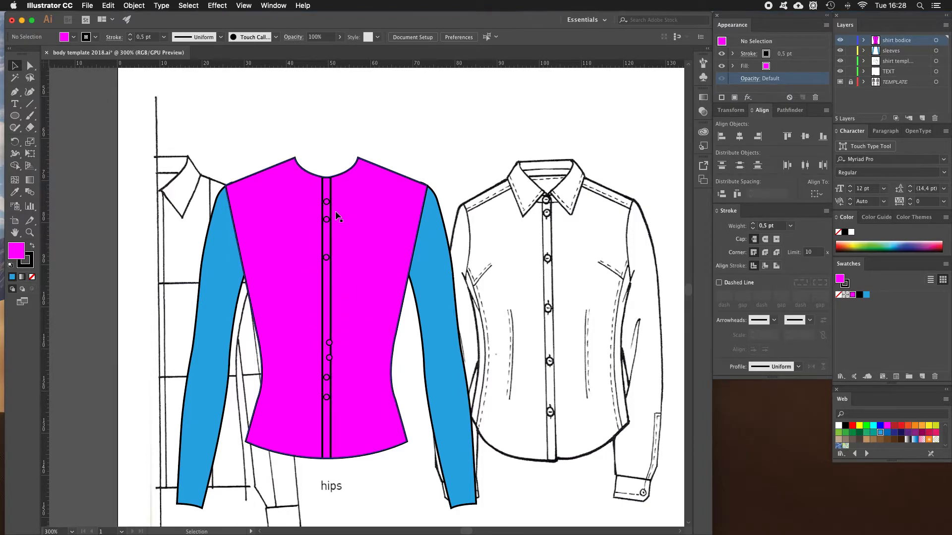
drag(339, 155, 323, 371)
key(super+z)
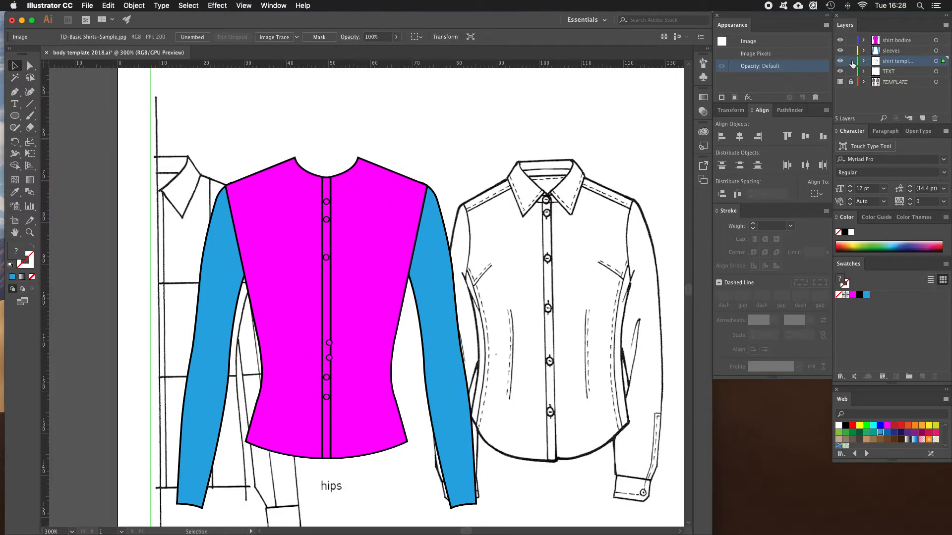
click(850, 61)
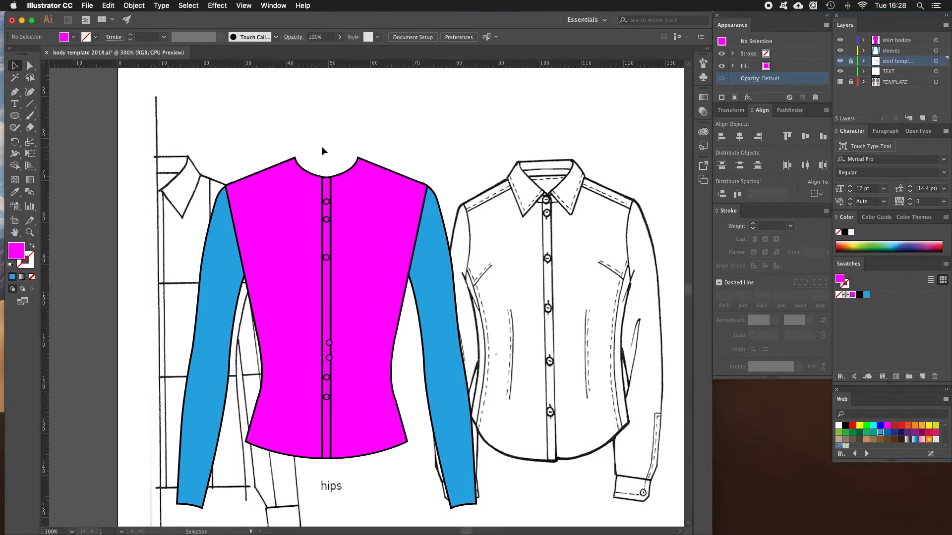
On the shirt bodice layer, select only the placket buttons, excluding bodice and placket, and align their horizontal centres to the selection
click(913, 42)
drag(316, 151, 339, 413)
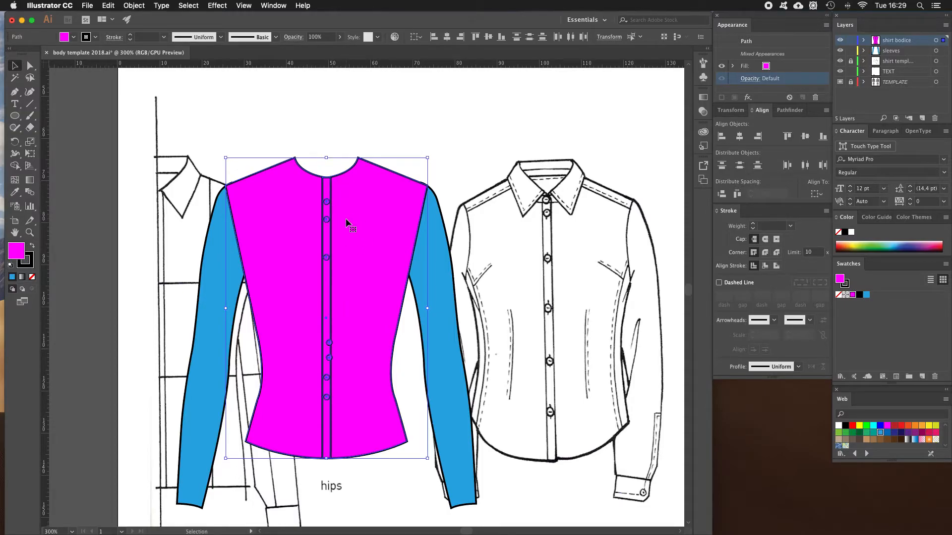
key(shift)
shift+click(256, 197)
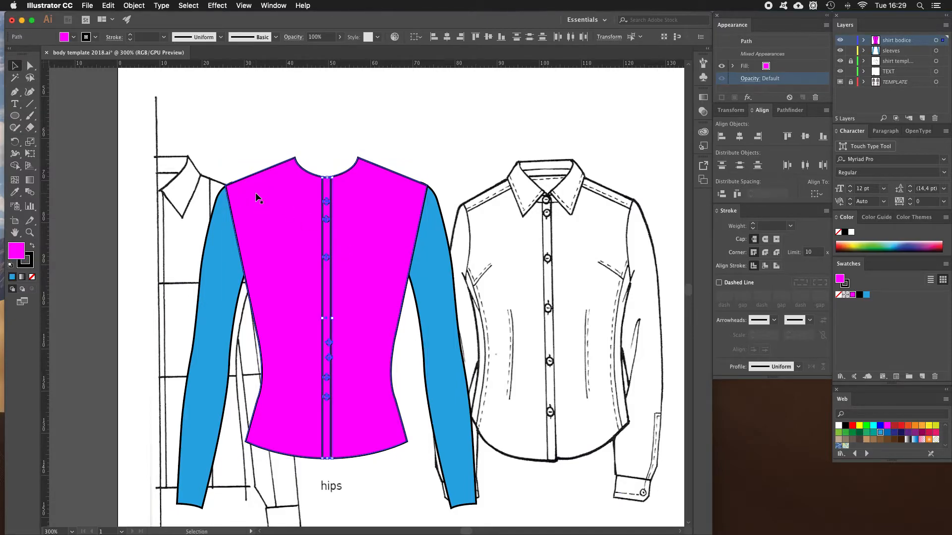
shift+click(329, 186)
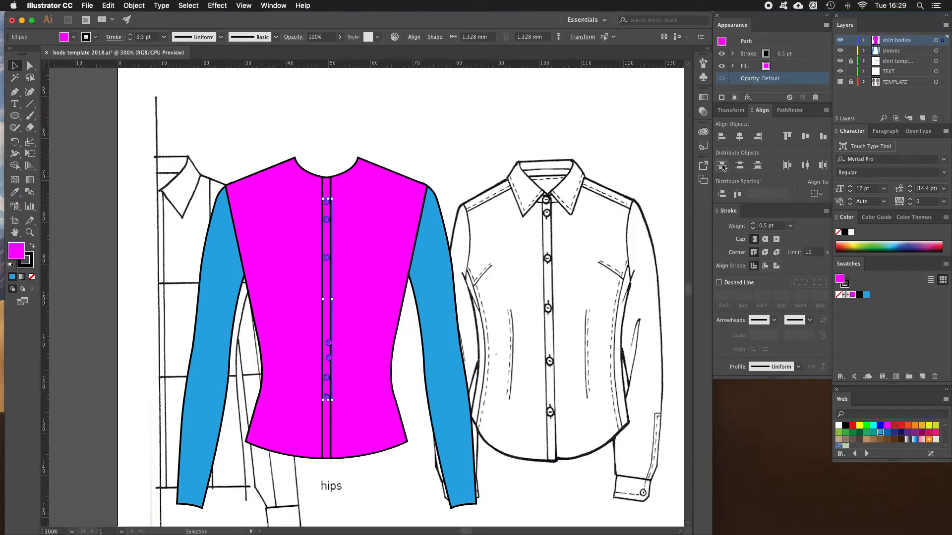
click(816, 194)
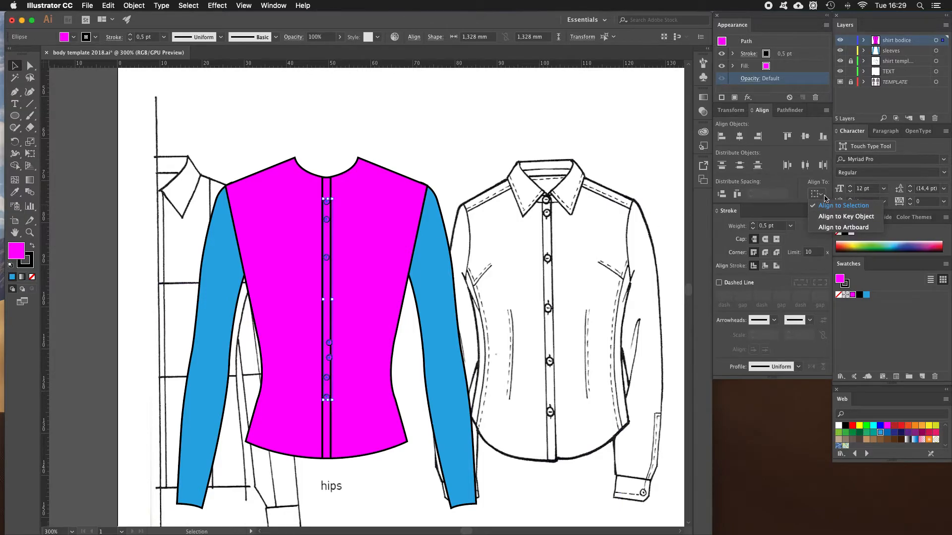
click(824, 198)
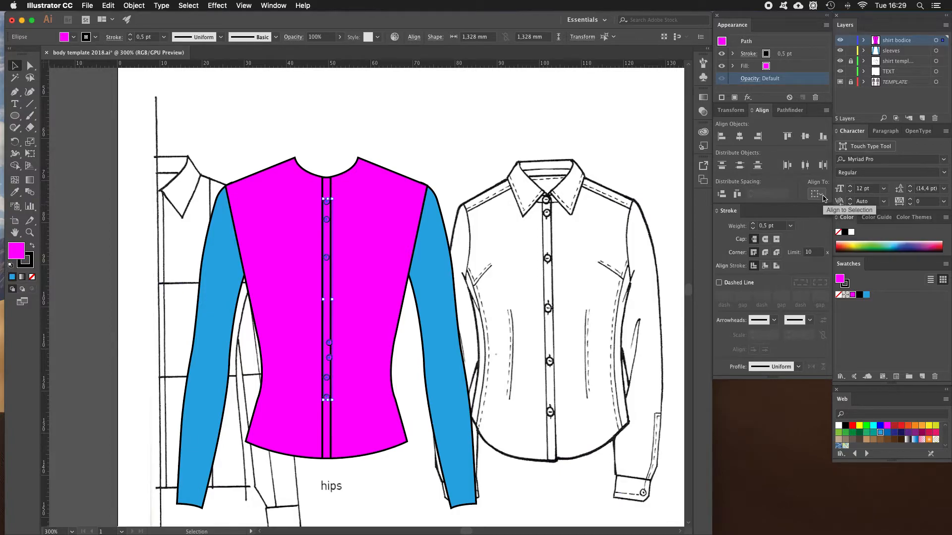
click(739, 137)
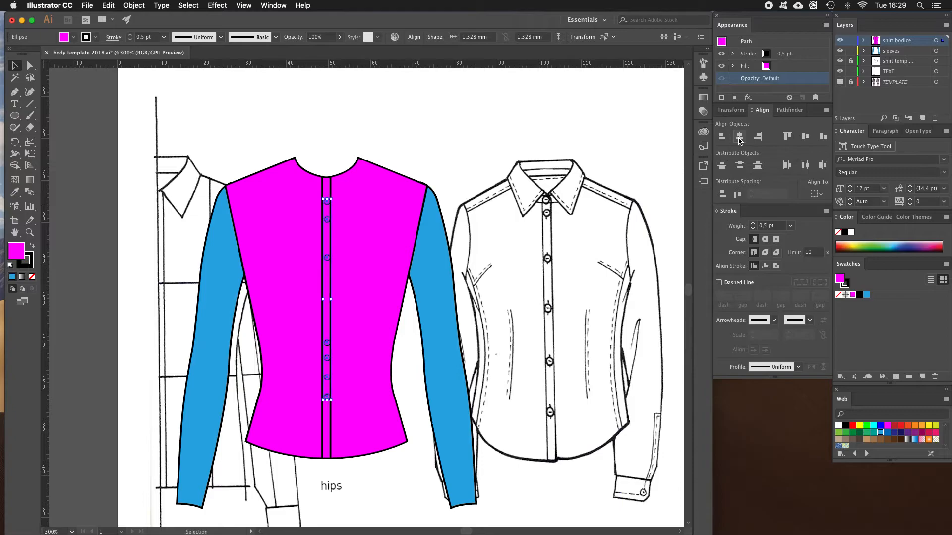
Move the aligned row of buttons sideways so it sits centred between the two placket edges
key(z)
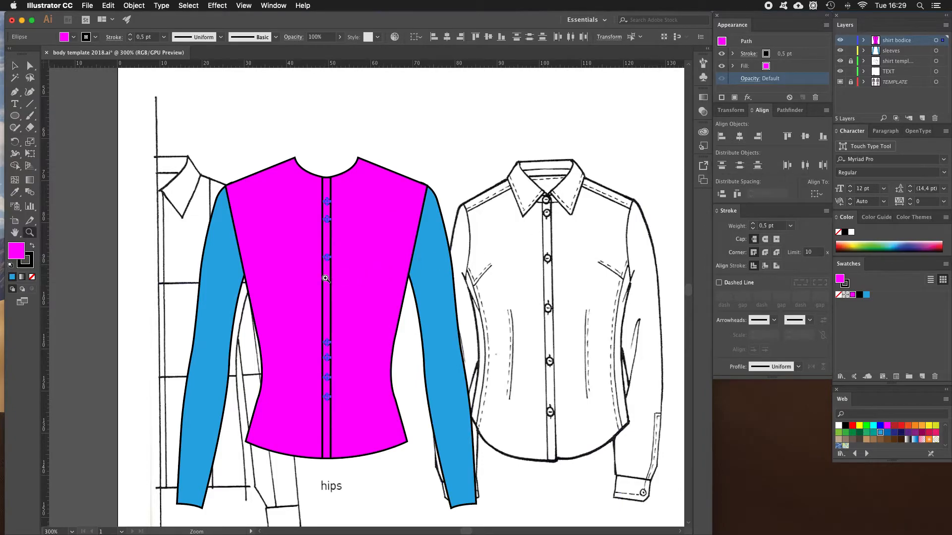
click(328, 280)
click(378, 266)
click(343, 300)
click(362, 304)
click(361, 303)
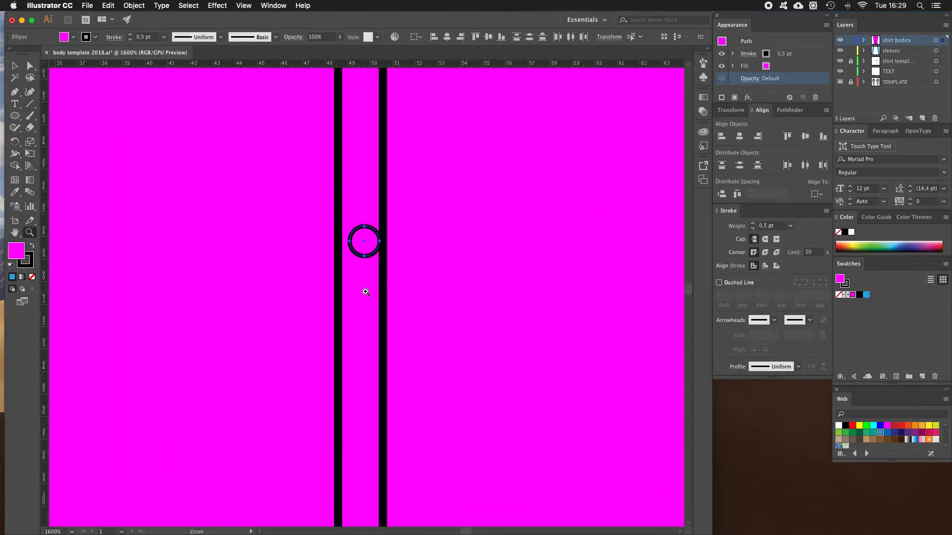
click(365, 288)
click(362, 275)
key(v)
click(374, 280)
drag(374, 280, 366, 281)
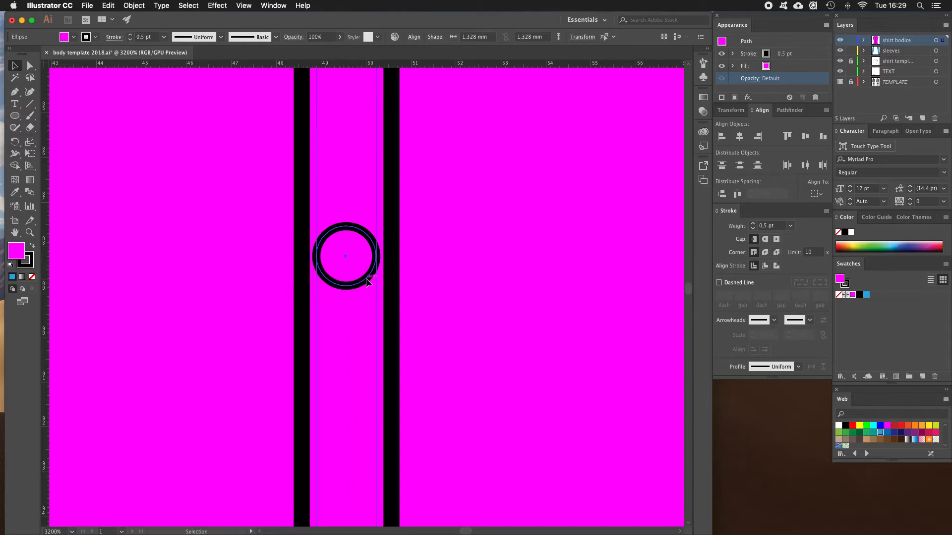
Distribute the selected buttons evenly along the placket by their vertical centres and clear the selection
key(z)
alt+click(366, 274)
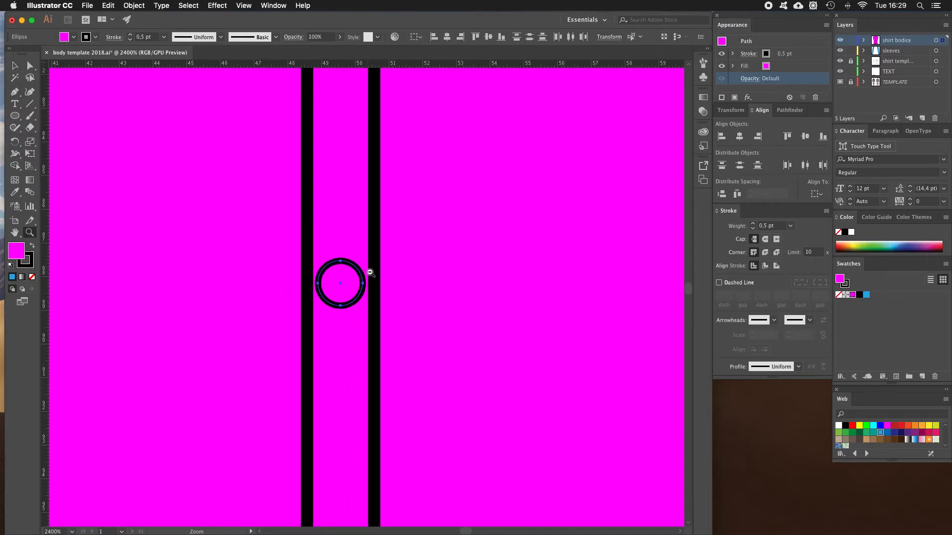
alt+click(358, 285)
alt+click(357, 290)
alt+click(355, 293)
alt+click(356, 294)
alt+click(357, 298)
alt+click(359, 300)
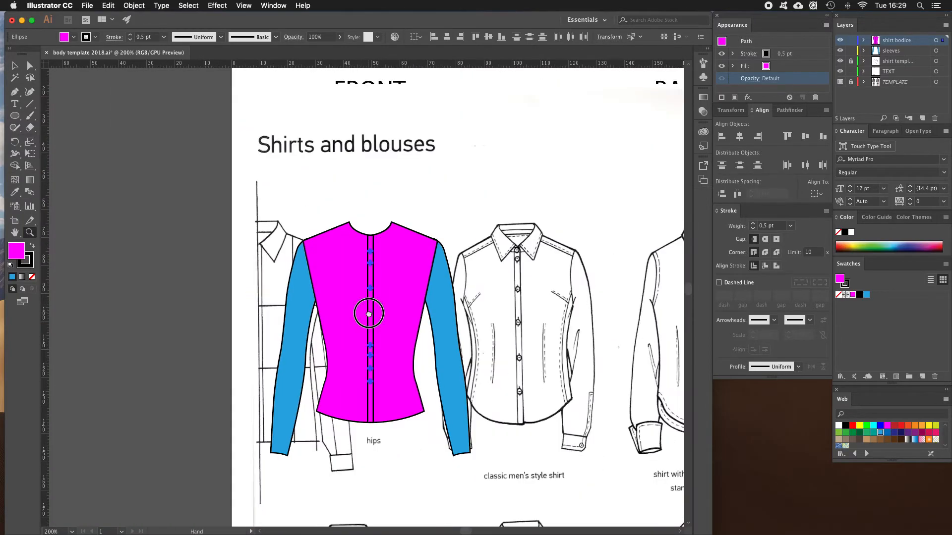
drag(368, 310, 347, 342)
key(v)
key(z)
click(356, 318)
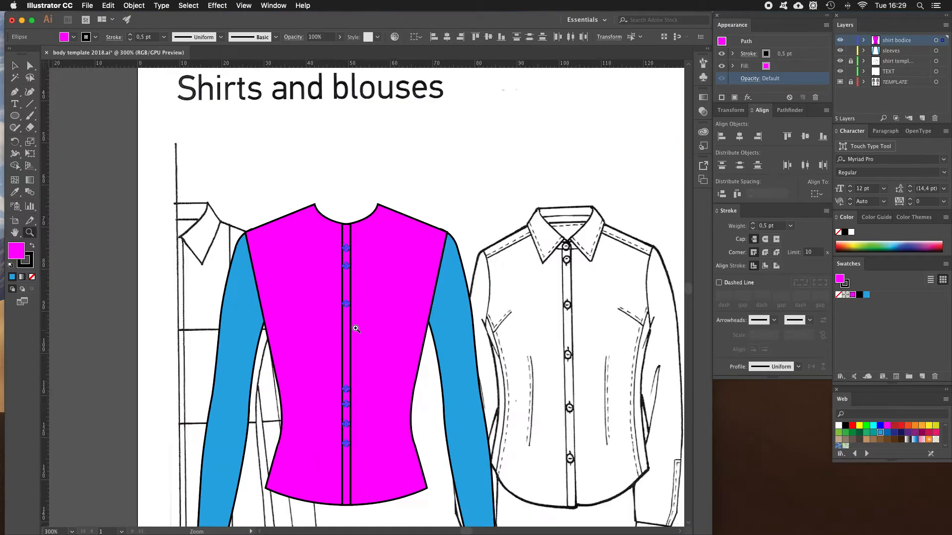
click(357, 320)
key(v)
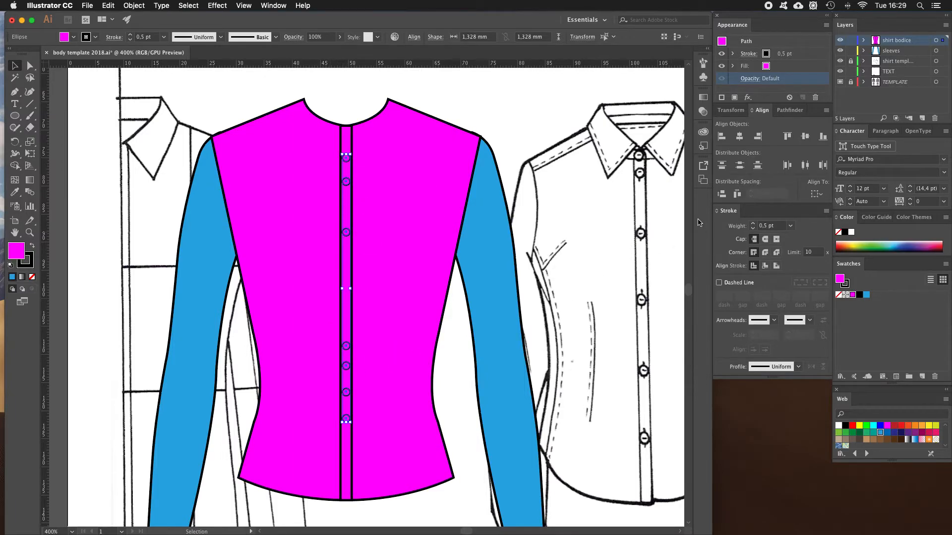
click(739, 168)
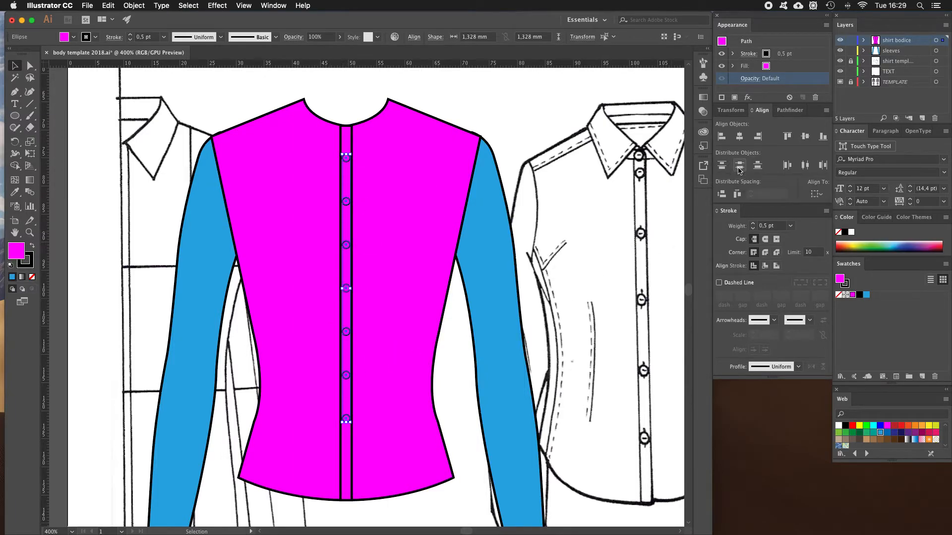
click(453, 101)
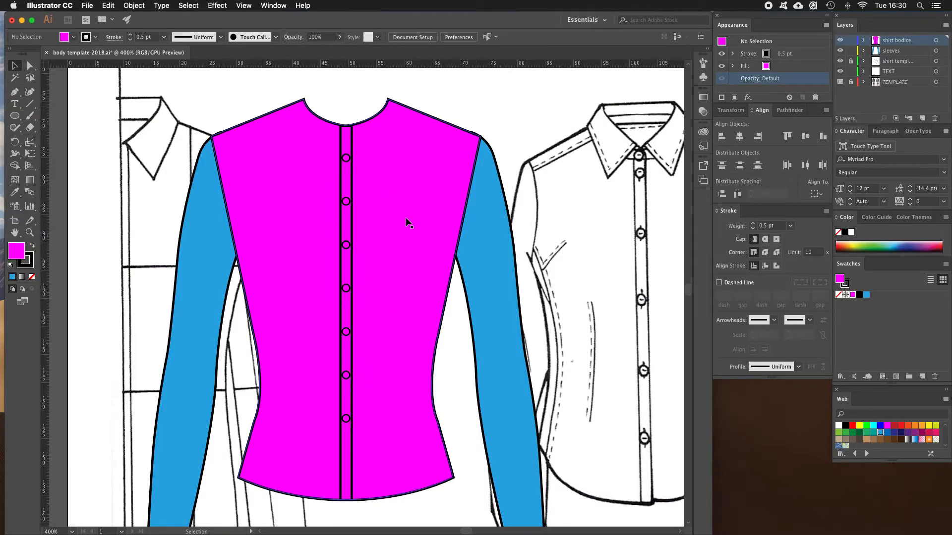
Set up the Pen tool with no fill and a 0.25 pt magenta stroke for tracing the classic men's style shirt's collar
key(z)
alt+click(366, 244)
alt+click(368, 241)
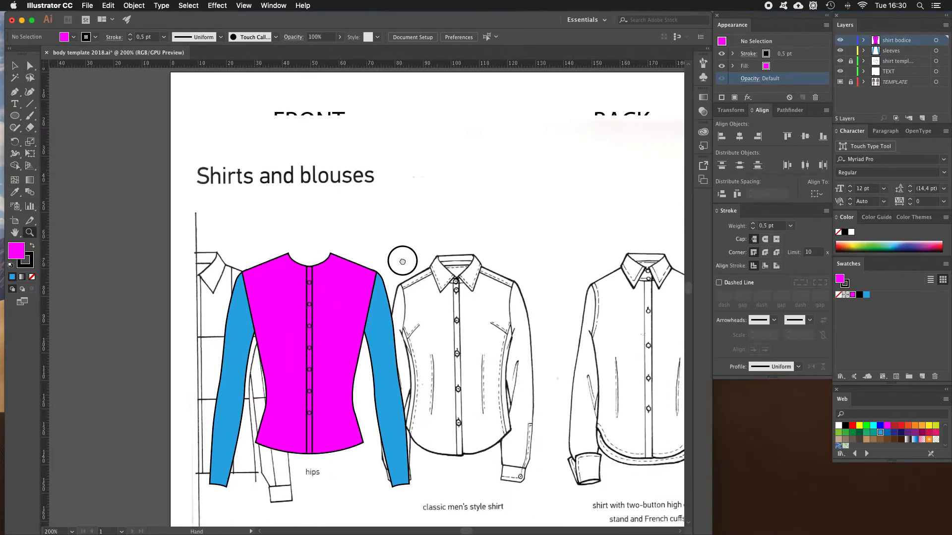
click(347, 268)
click(360, 293)
click(361, 294)
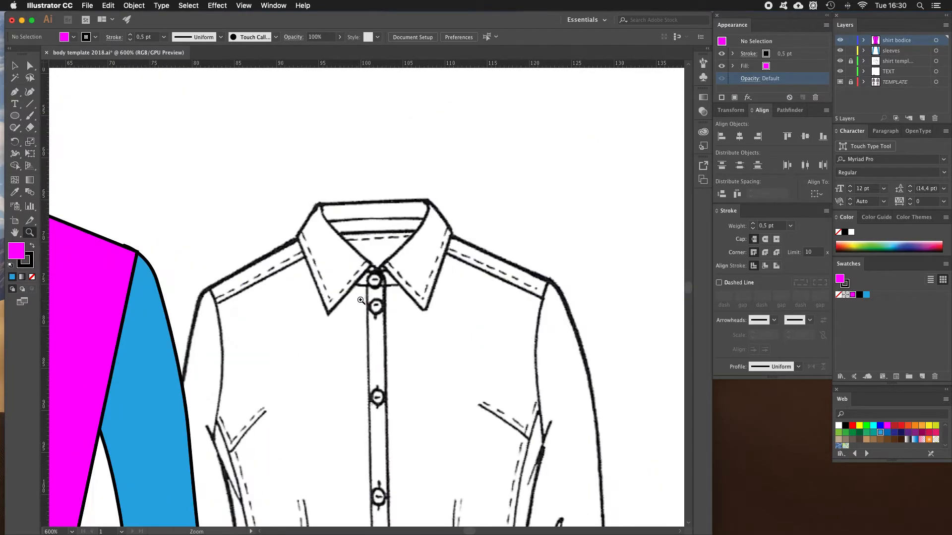
click(354, 286)
click(356, 281)
drag(356, 280, 314, 293)
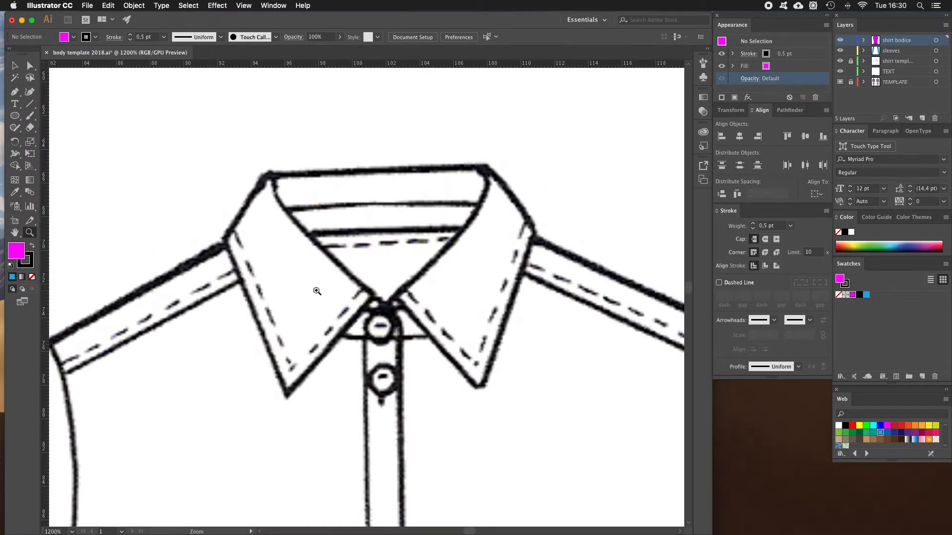
key(p)
click(30, 247)
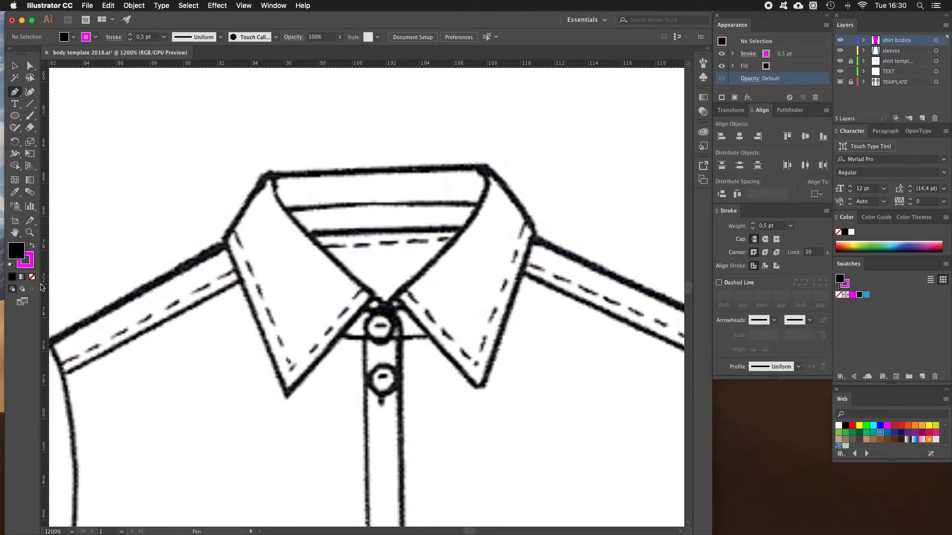
click(32, 277)
click(31, 265)
click(790, 227)
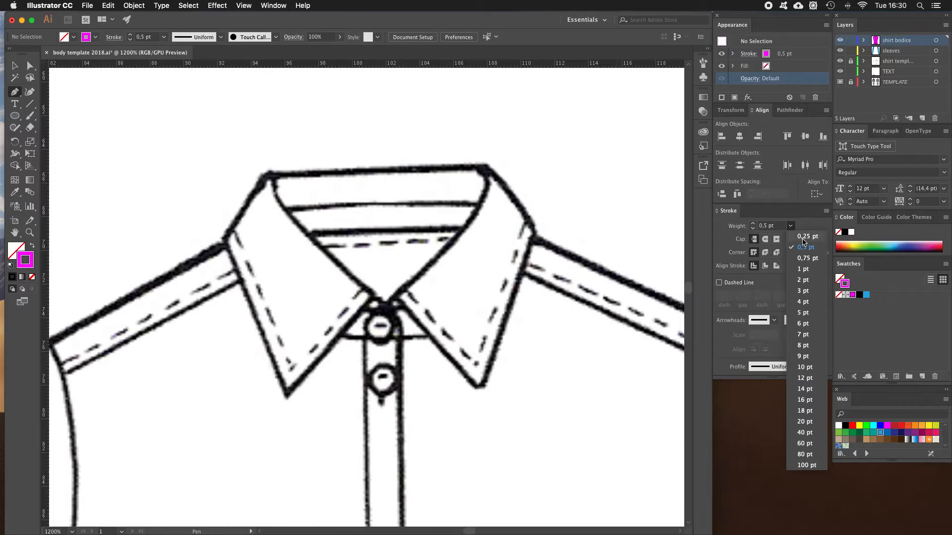
click(799, 238)
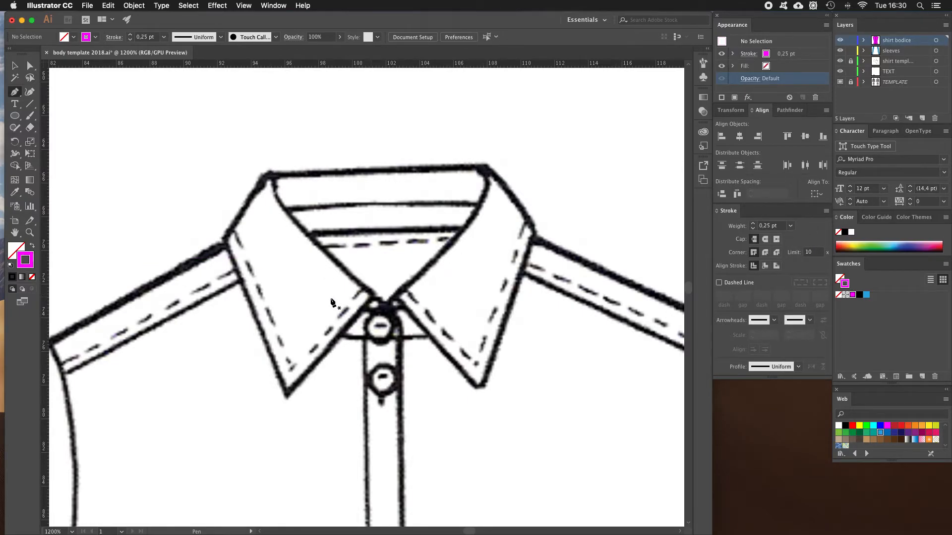
Draw a closed four-point outline over the reference shirt's inner back collar, with a horizontal top edge about 12.8 mm long
click(272, 173)
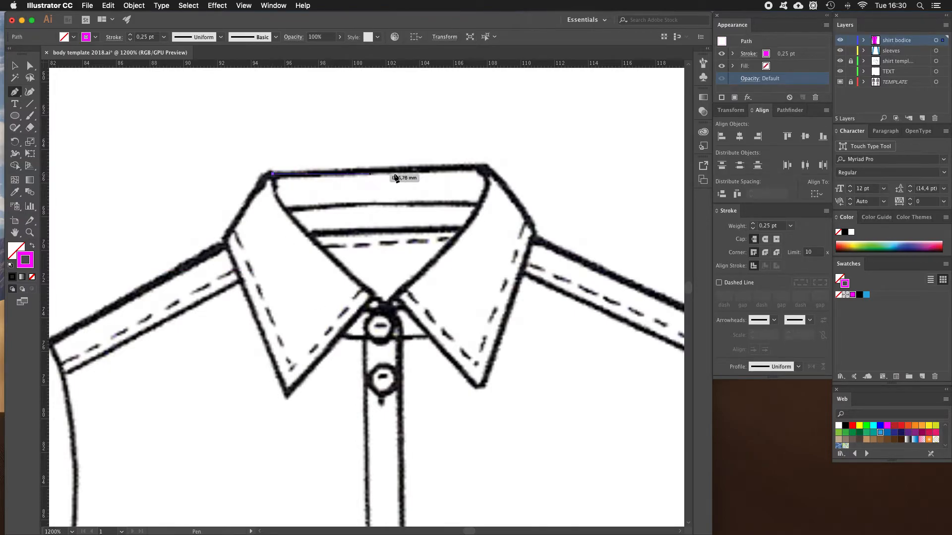
click(489, 177)
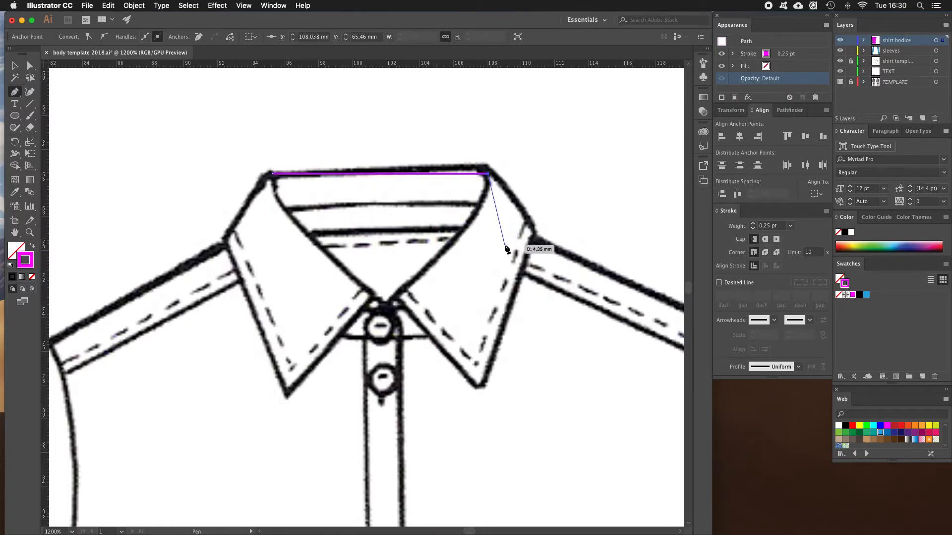
click(495, 229)
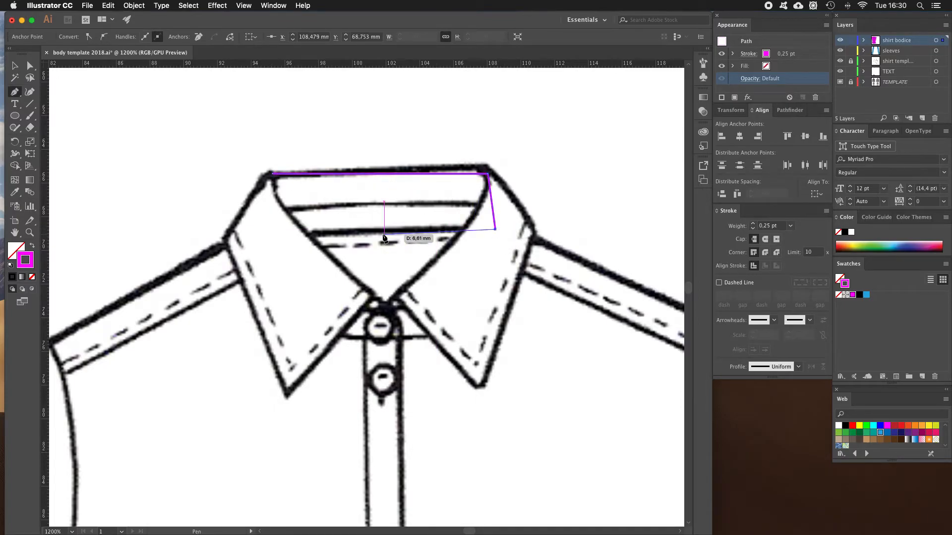
click(260, 237)
click(272, 174)
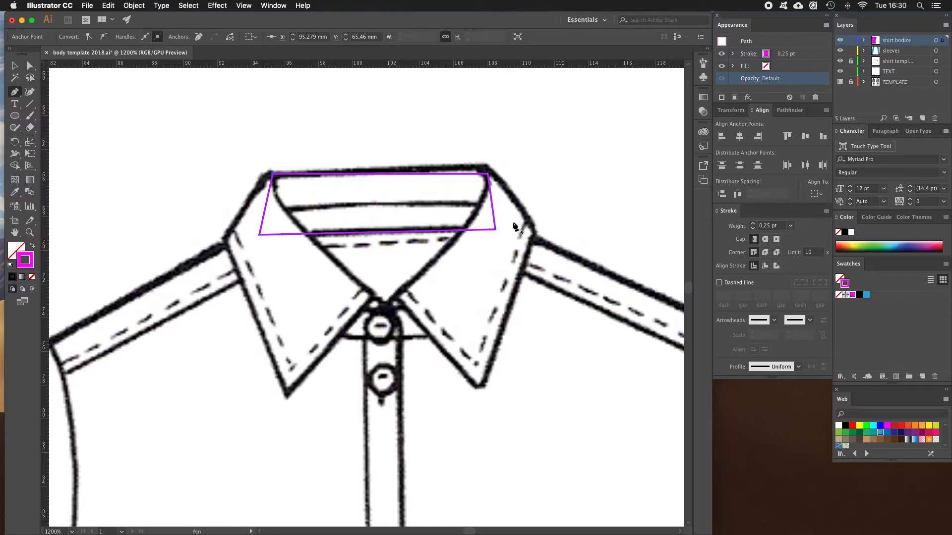
key(v)
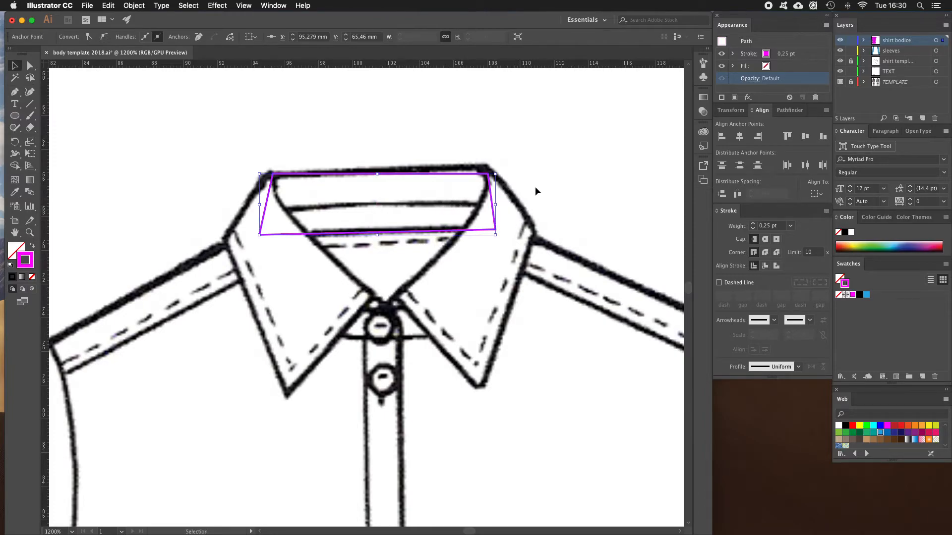
Create a new layer above the shirt bodice layer and name it collar
click(922, 118)
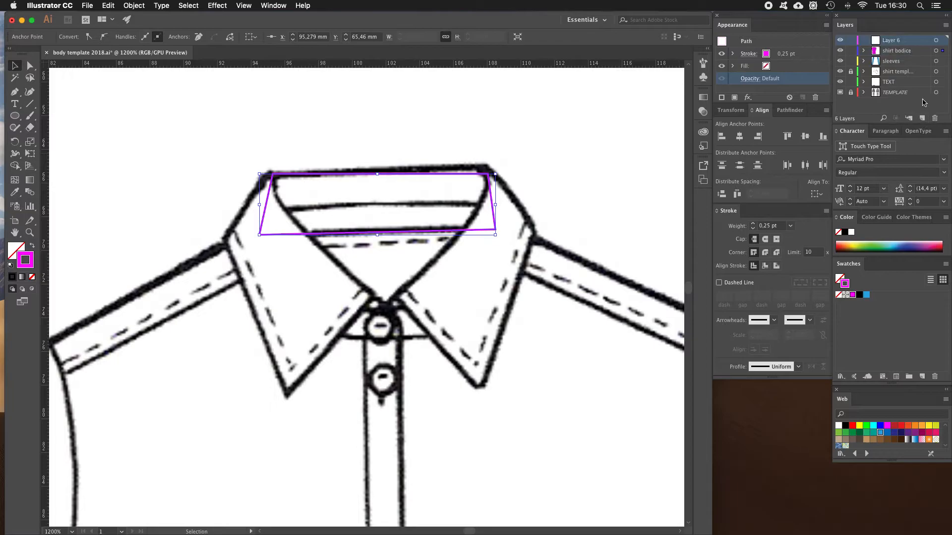
double_click(891, 40)
text(c)
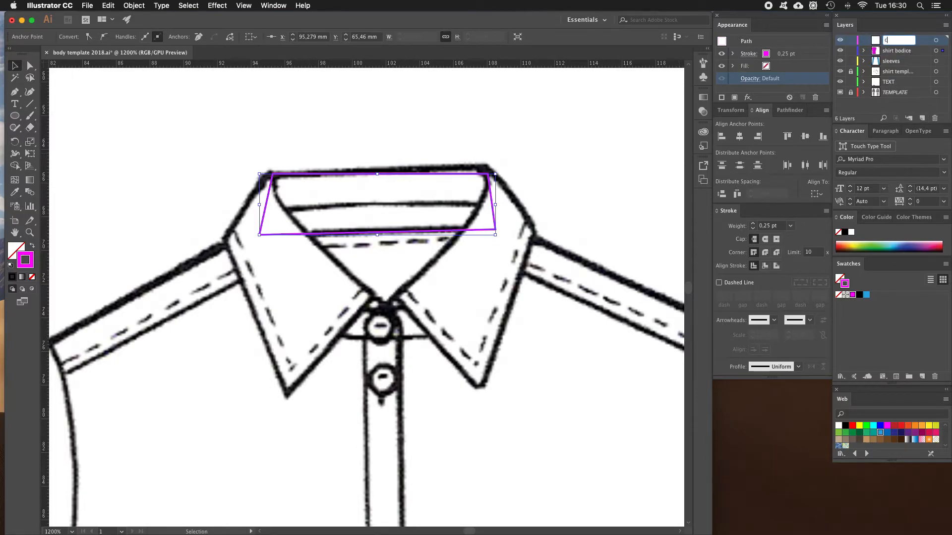
key(Return)
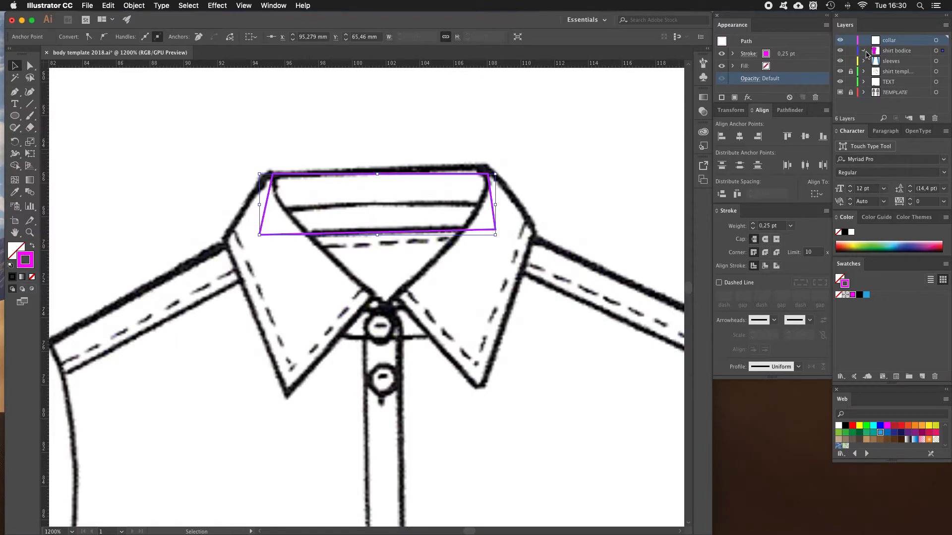
Move the back collar path from the shirt bodice layer into the collar layer
click(864, 52)
drag(909, 64, 908, 42)
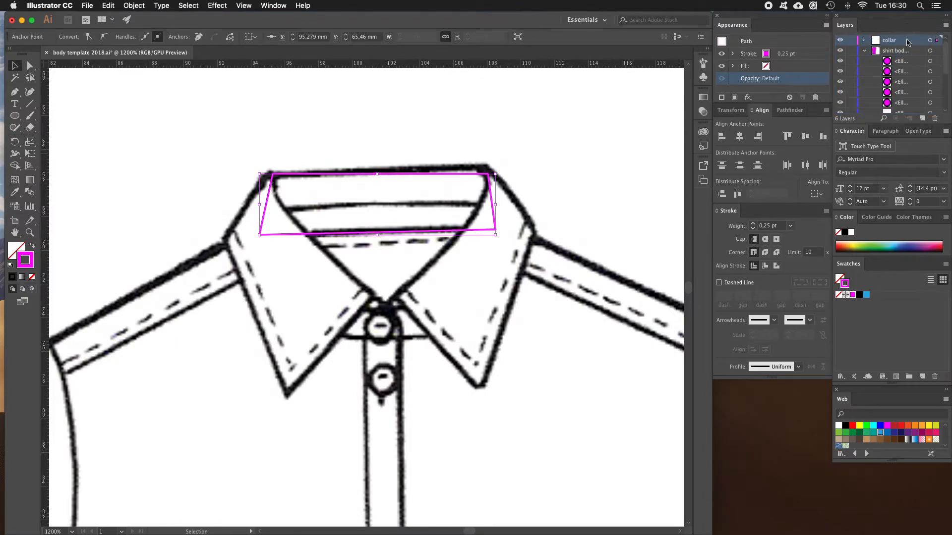
click(865, 51)
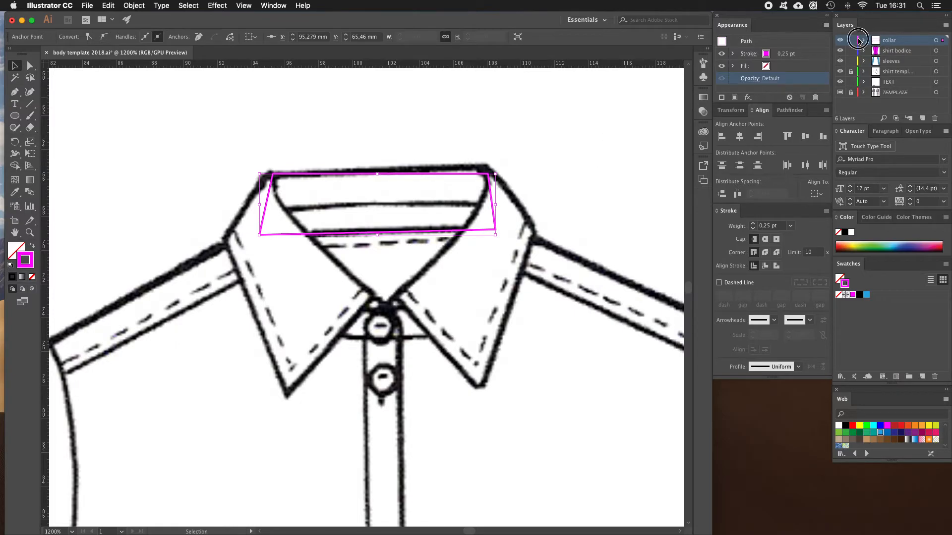
Change the collar layer's color to Orange in its layer options
double_click(917, 42)
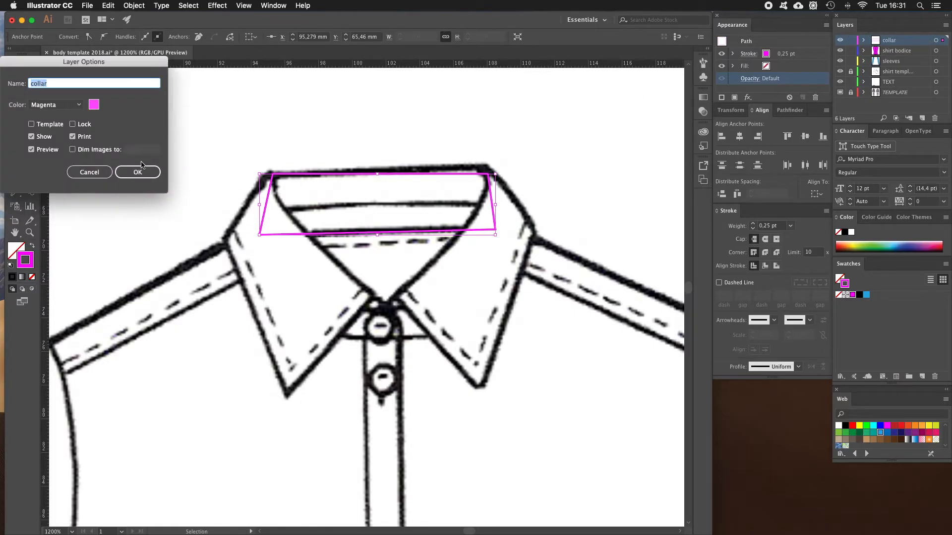
click(55, 104)
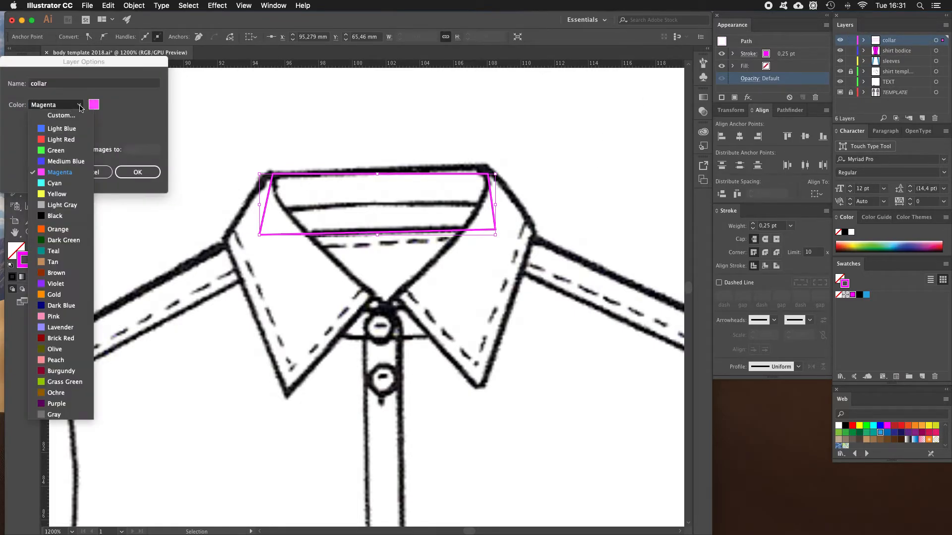
click(76, 224)
click(131, 174)
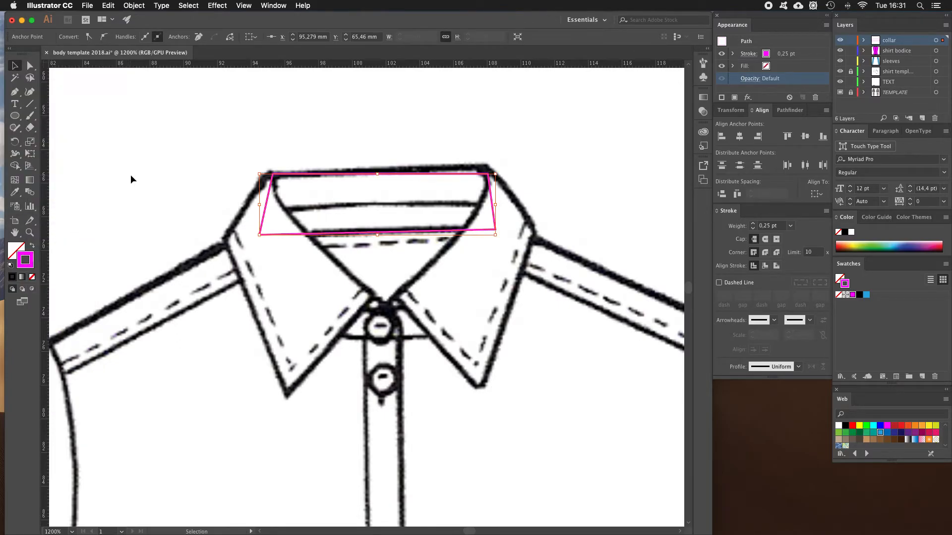
click(542, 188)
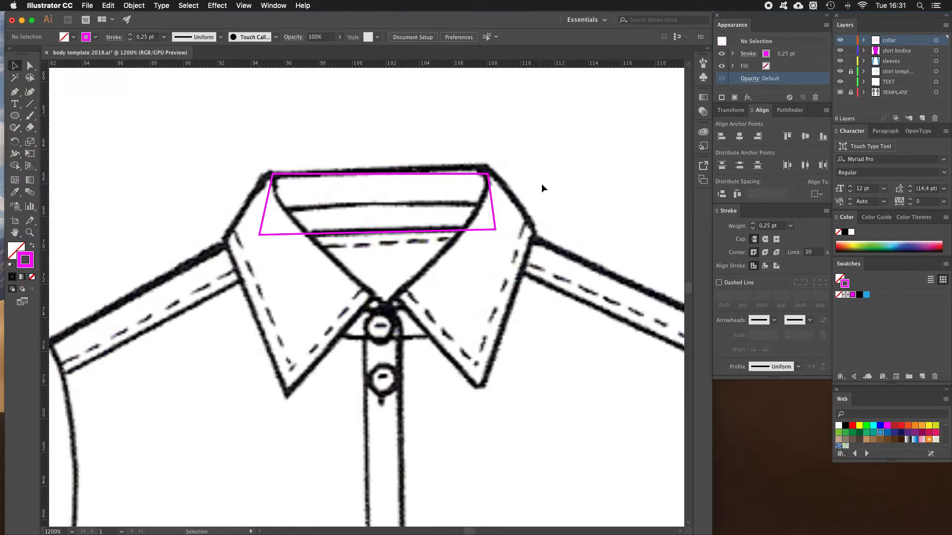
Trace the reference shirt's right-hand collar leaf as a closed outline with the Pen tool, curving its inner edge and upper fold
key(p)
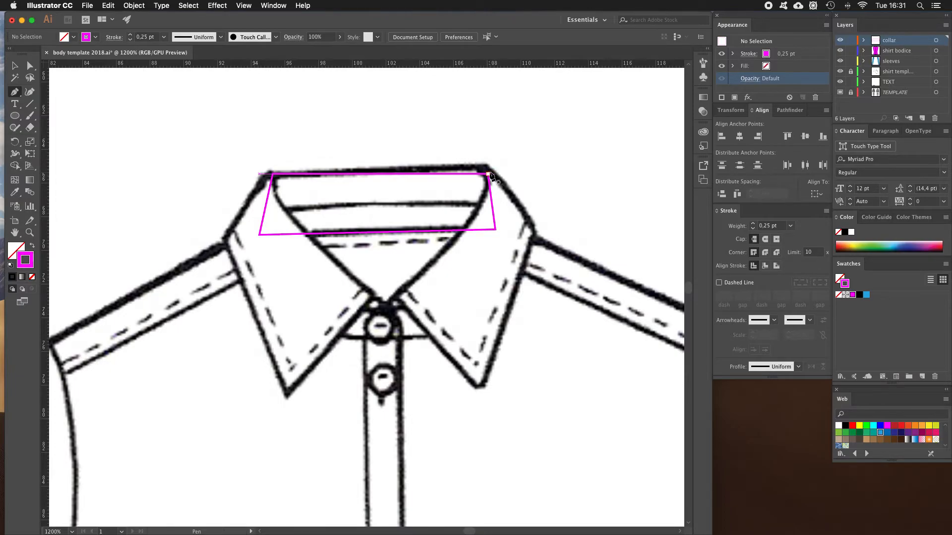
key(v)
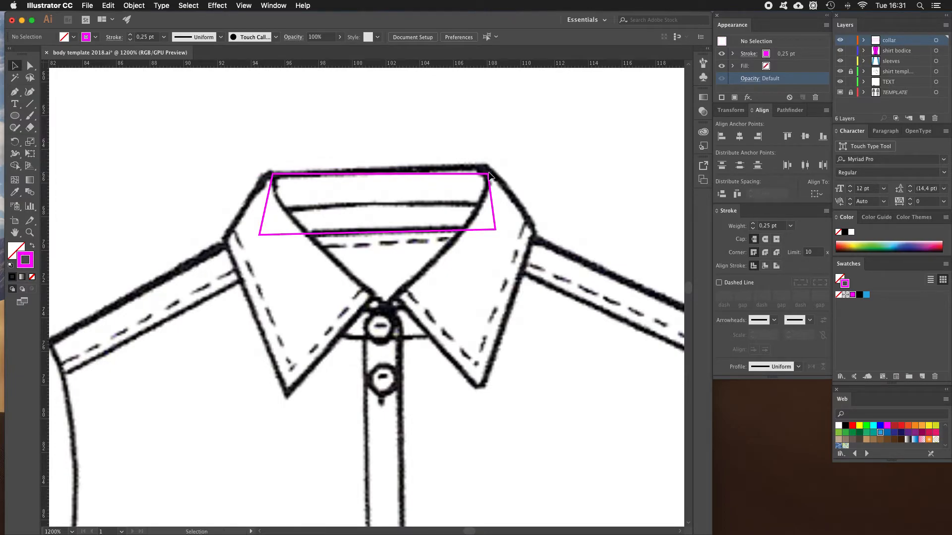
key(p)
click(489, 171)
drag(381, 299, 310, 357)
click(397, 296)
click(478, 387)
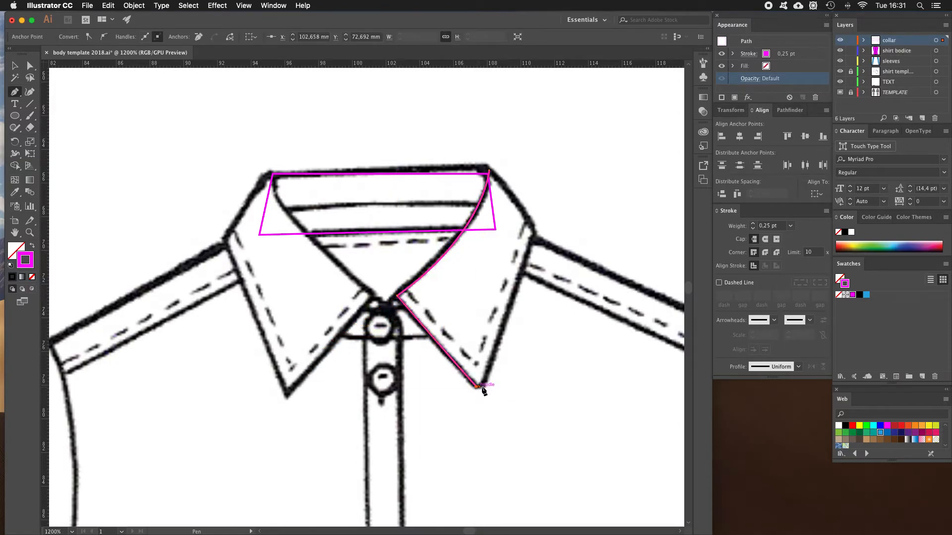
click(534, 231)
click(487, 170)
drag(486, 169, 471, 157)
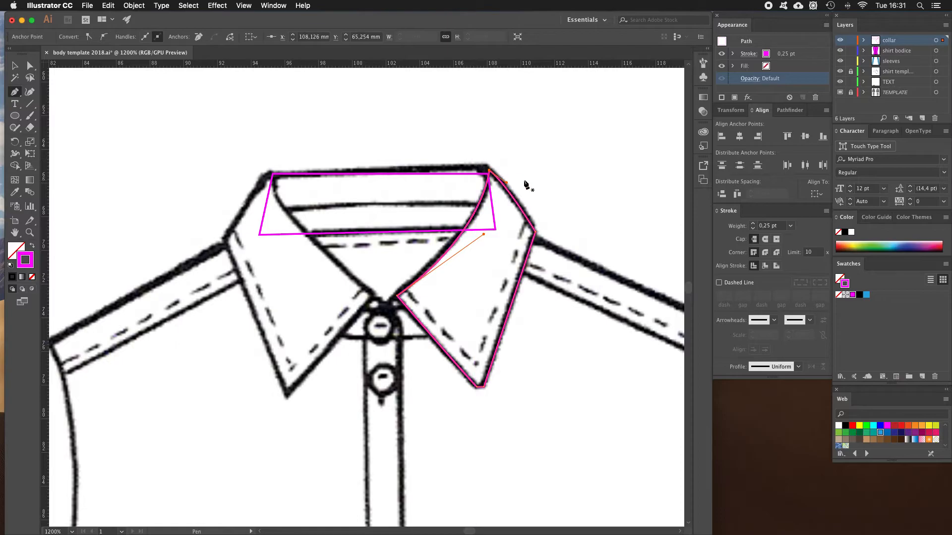
key(v)
click(503, 132)
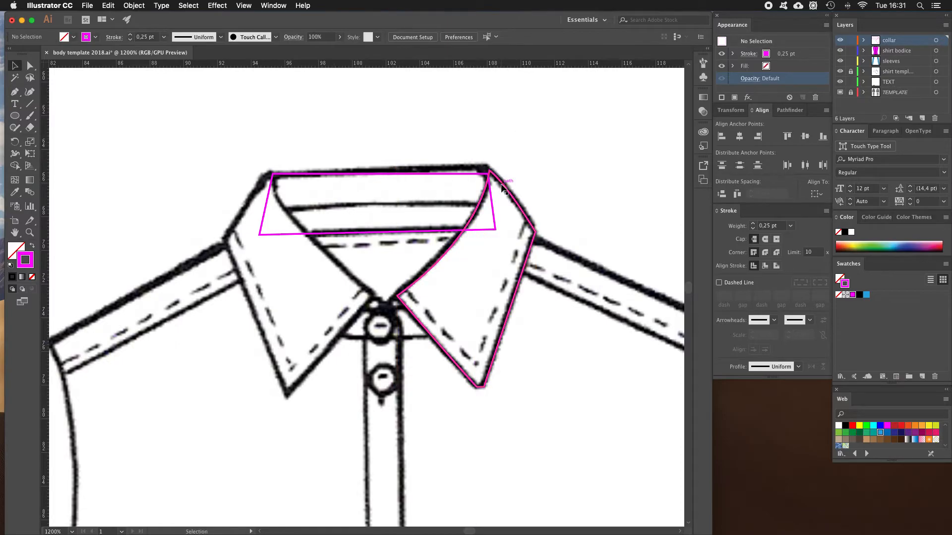
Move the back collar shape slightly up and right until its upper right corner meets the collar leaf's top corner
key(z)
click(476, 184)
click(360, 297)
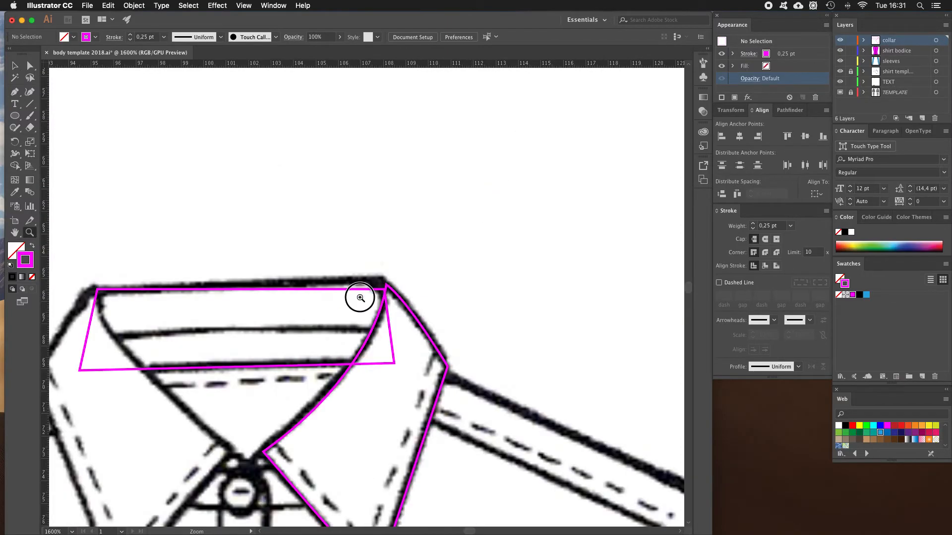
click(387, 296)
click(373, 300)
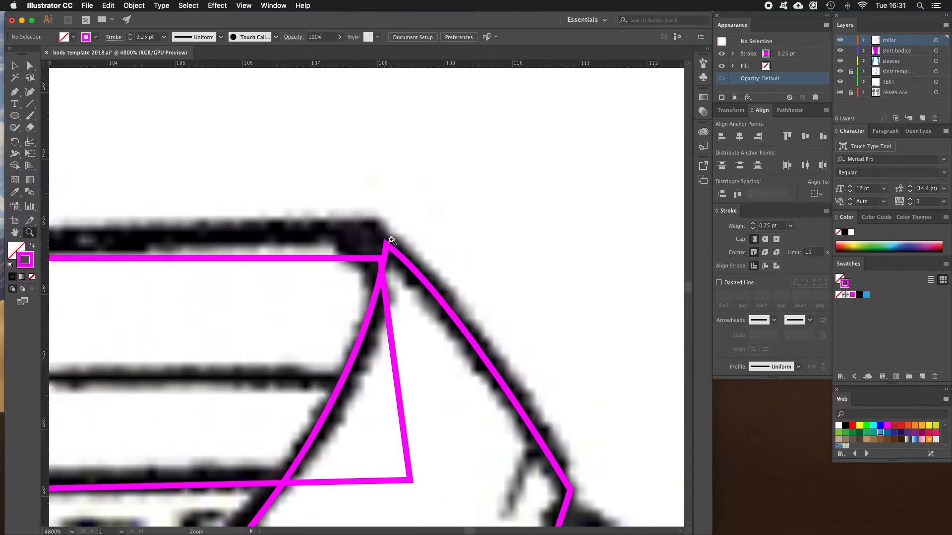
key(a)
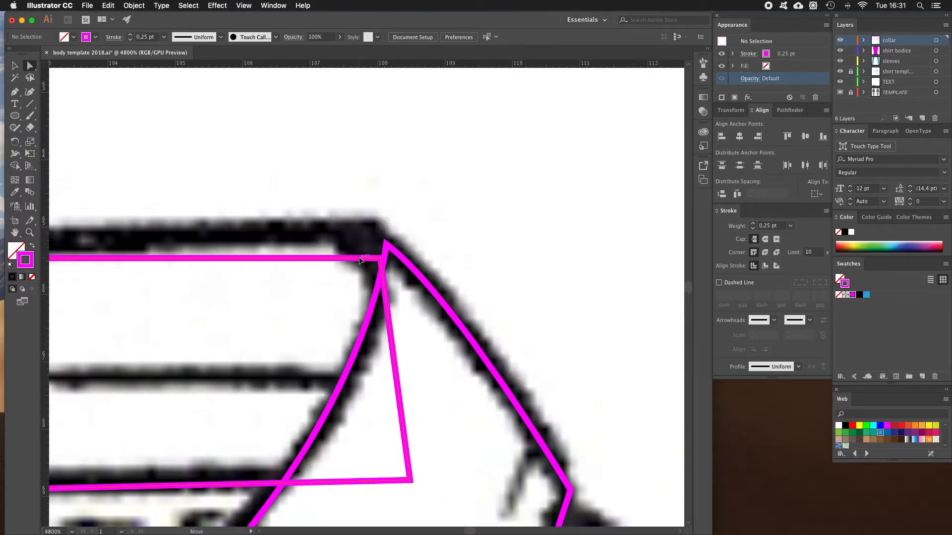
click(357, 257)
key(v)
drag(347, 263, 353, 250)
drag(350, 244, 363, 245)
click(430, 208)
click(398, 195)
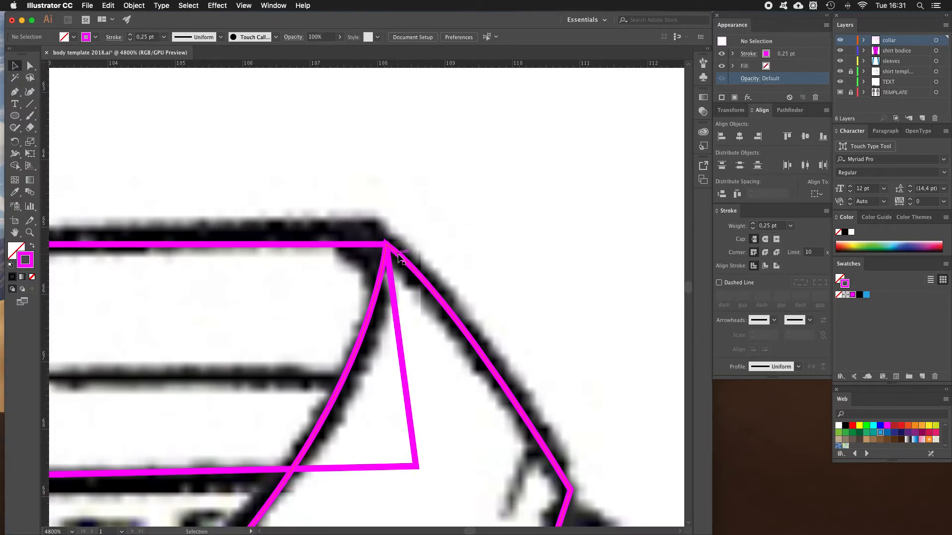
Draw an open three-point V-shaped path along the right-hand collar leaf's stitching, with a first segment about 6 mm long
key(z)
alt+click(334, 284)
alt+click(340, 321)
alt+click(337, 321)
alt+click(327, 319)
alt+click(319, 315)
drag(318, 316, 373, 334)
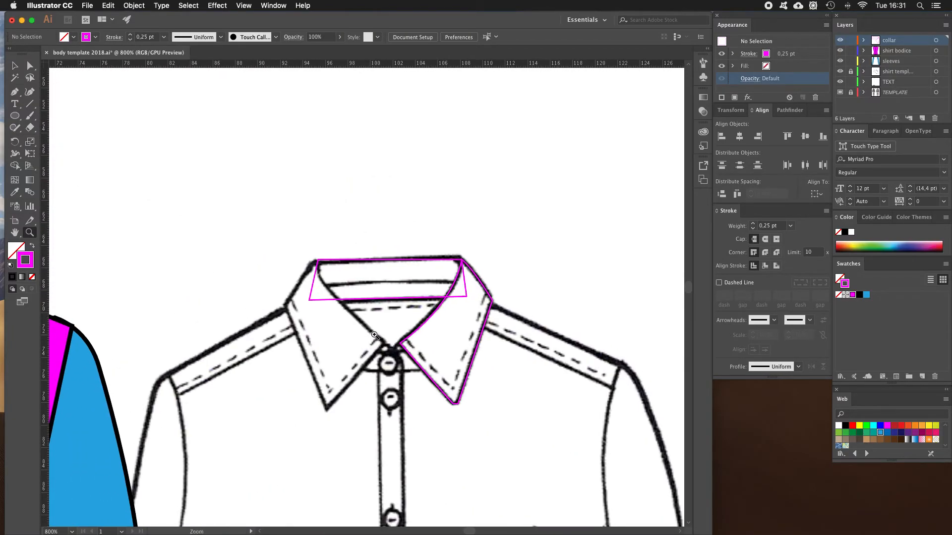
click(431, 346)
click(401, 292)
click(398, 287)
drag(366, 296, 415, 298)
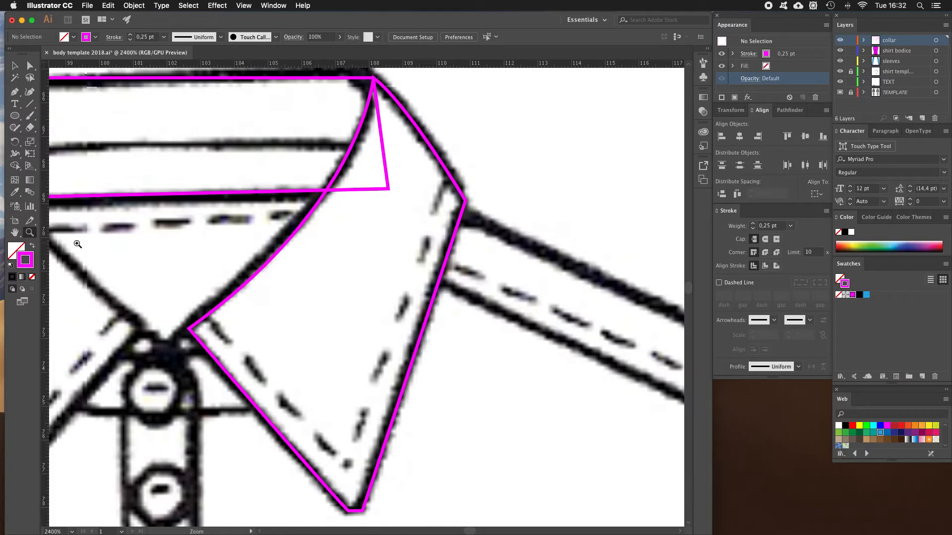
key(p)
click(207, 317)
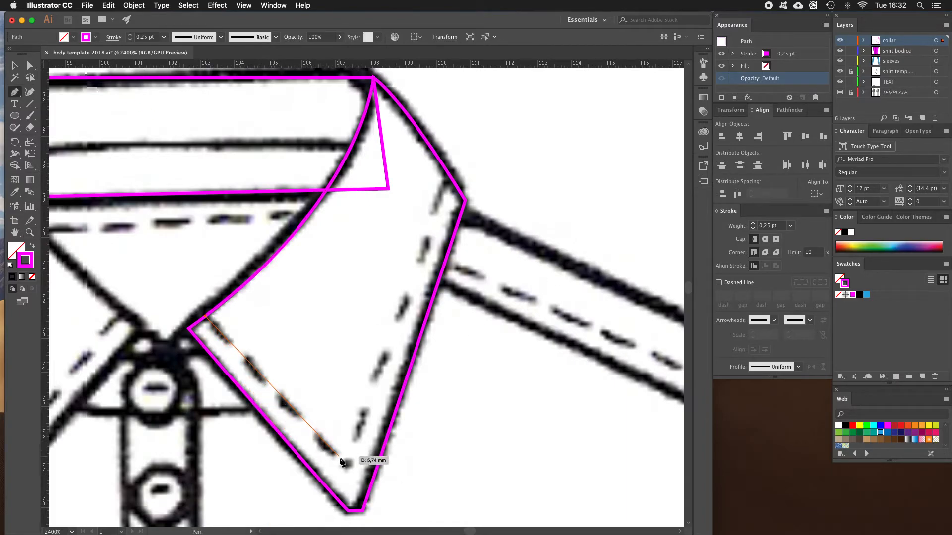
click(347, 465)
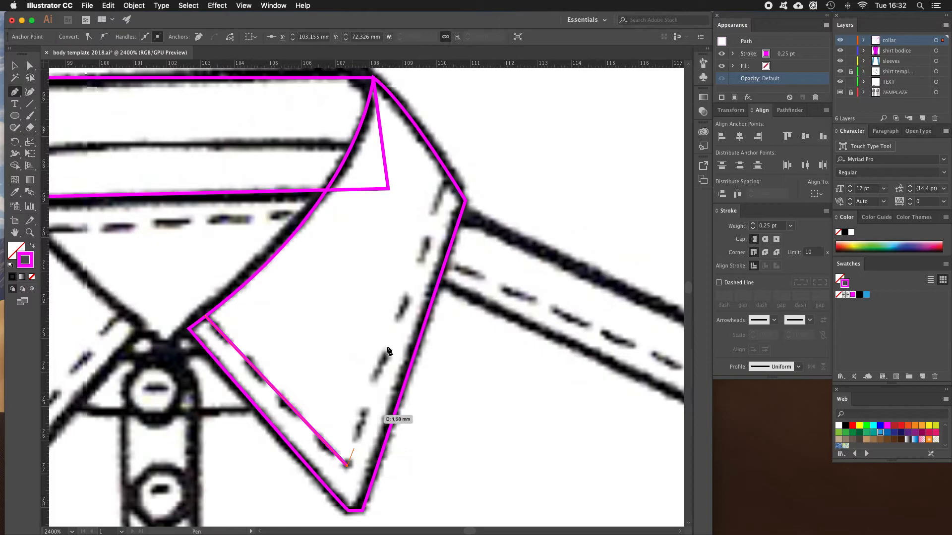
click(451, 177)
key(v)
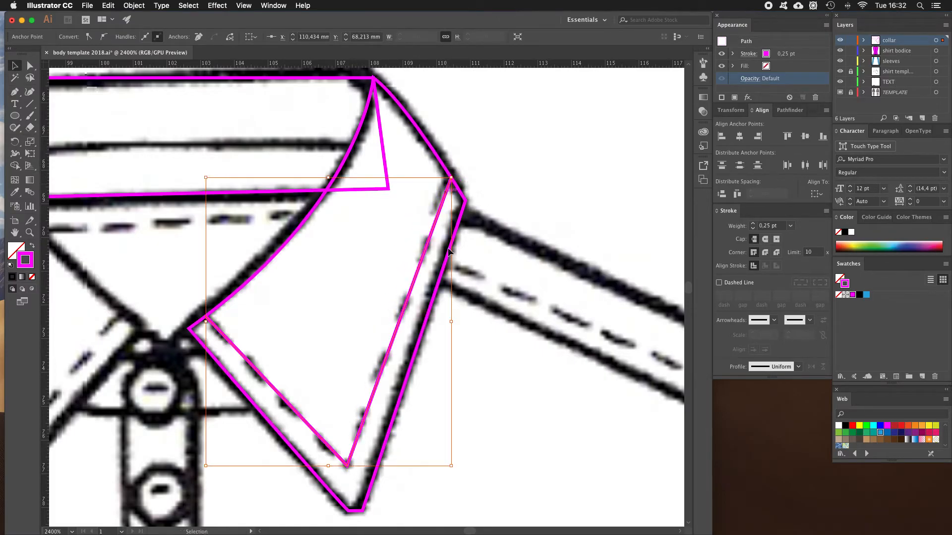
Make the collar leaf's stitch path a dashed line with a 3 pt dash and 2.5 pt gap
click(719, 283)
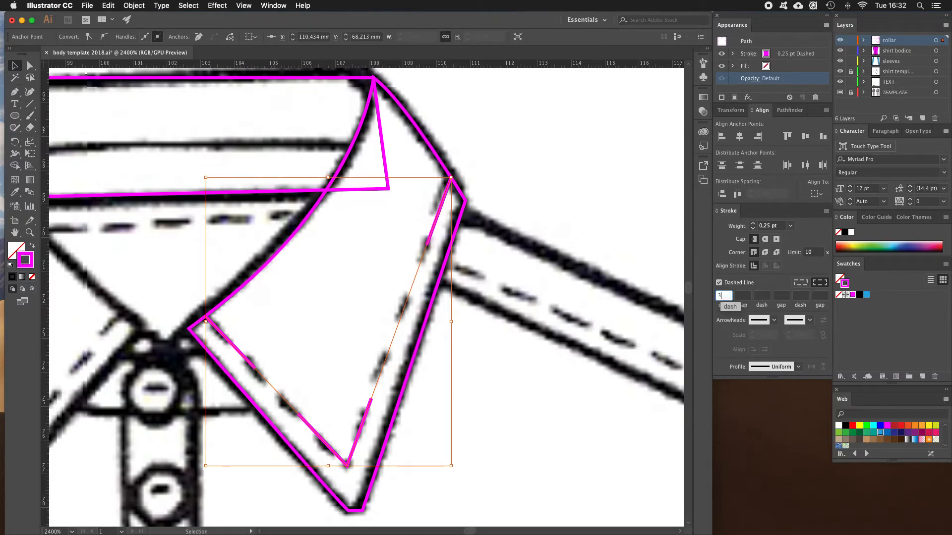
key(Tab)
key(Tab)
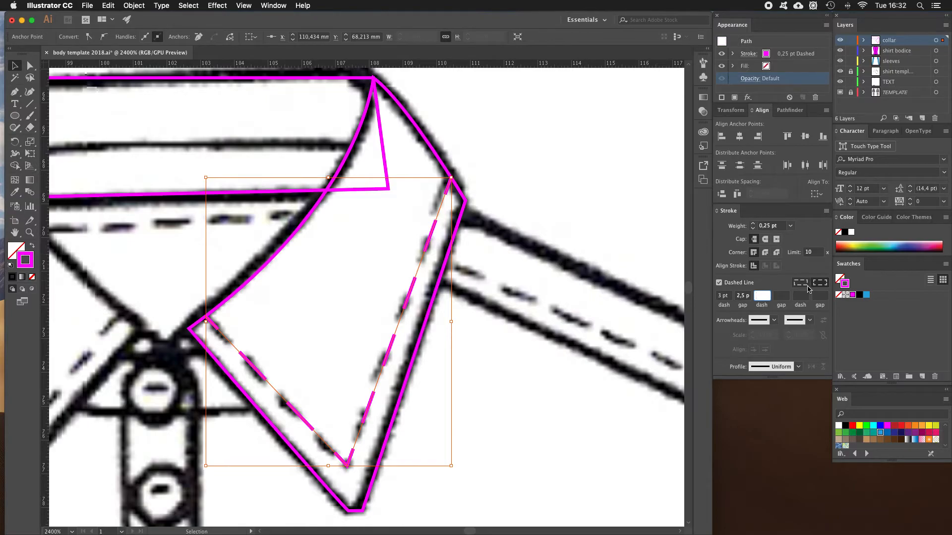
click(599, 200)
Give the back collar shape a blue fill and a 1 pt black stroke
key(z)
alt+click(361, 340)
alt+click(350, 293)
alt+click(340, 299)
drag(343, 292, 428, 350)
key(v)
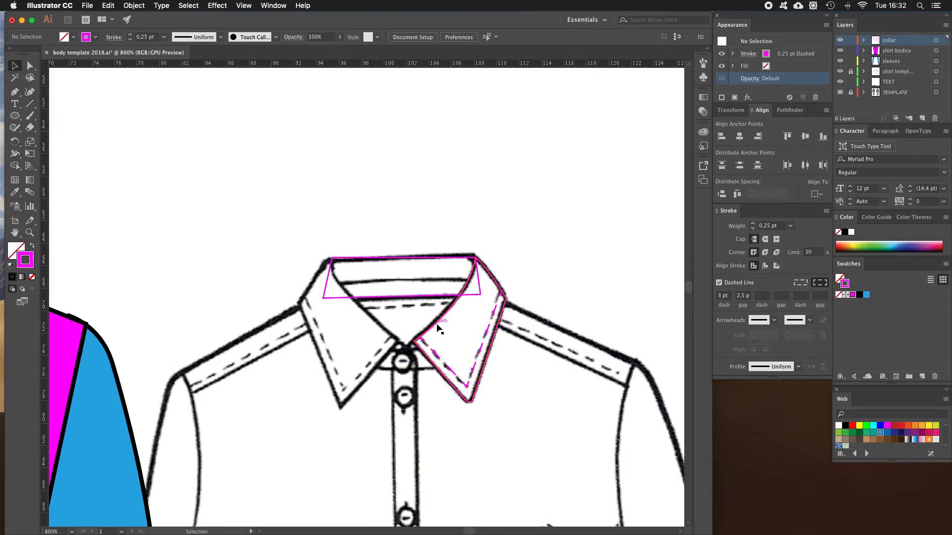
click(432, 299)
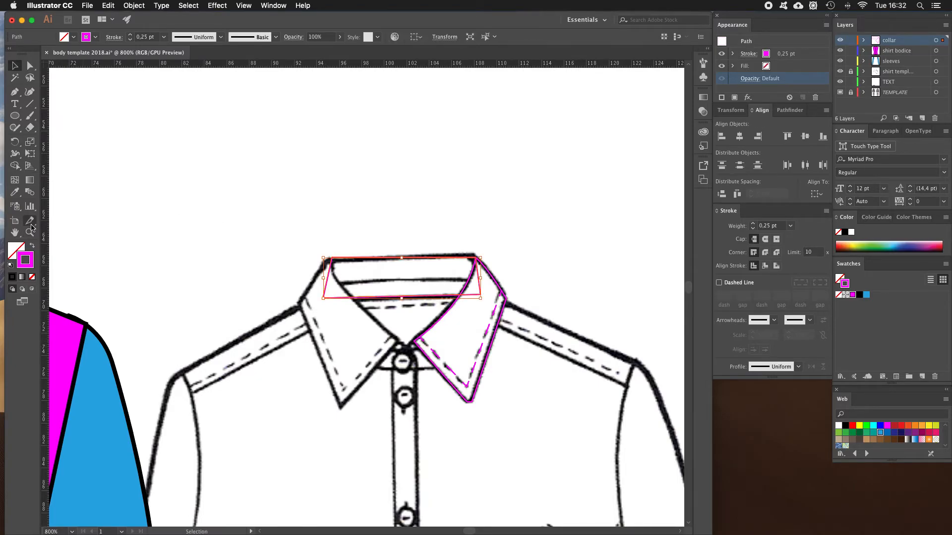
click(32, 247)
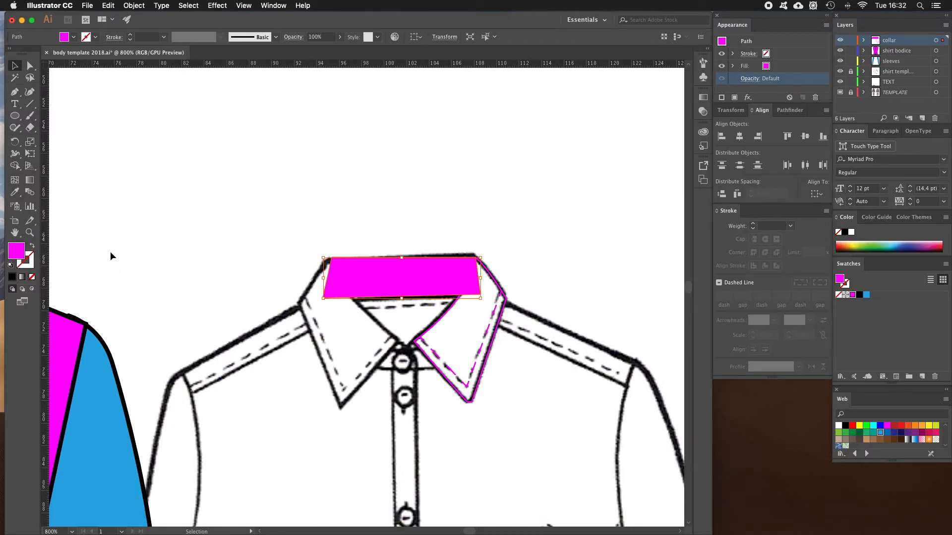
click(866, 295)
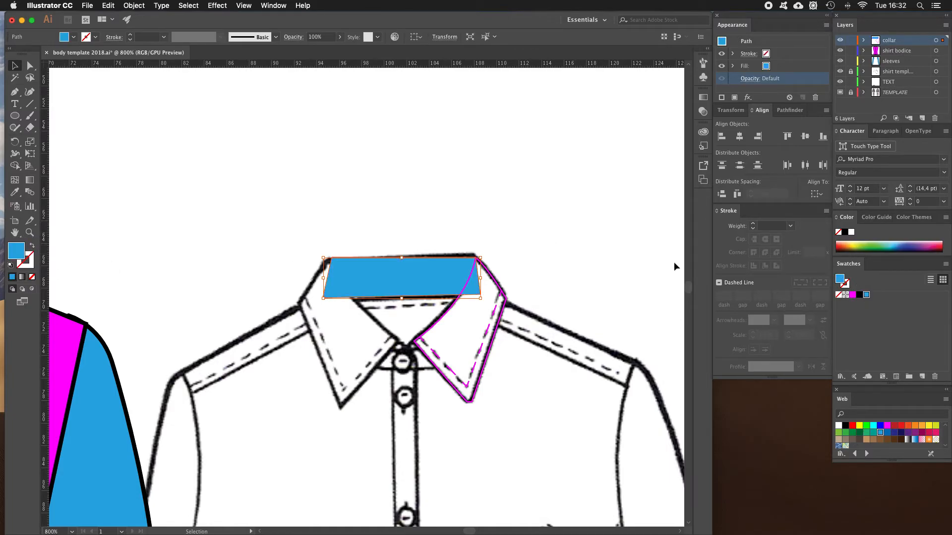
click(32, 268)
click(860, 296)
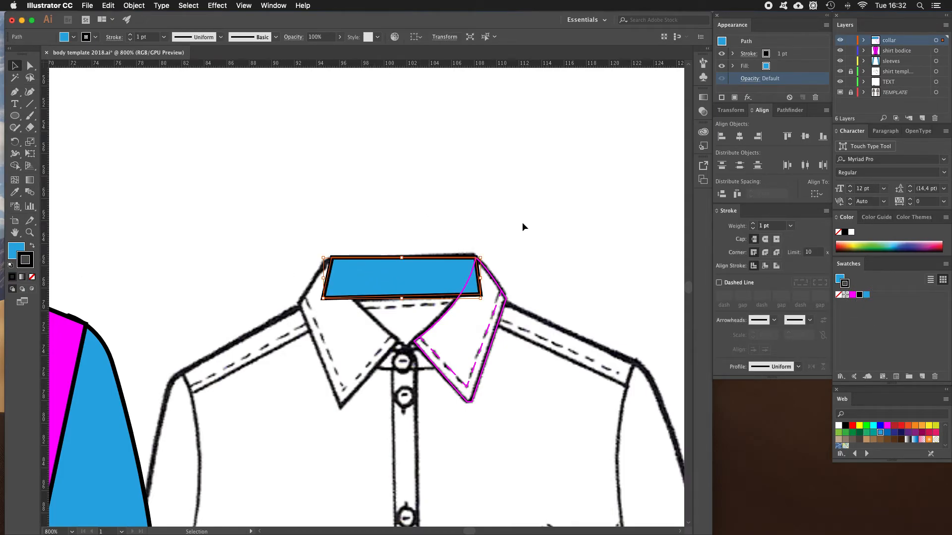
click(488, 203)
Give the right-hand collar leaf a blue fill and a black stroke
key(z)
click(477, 303)
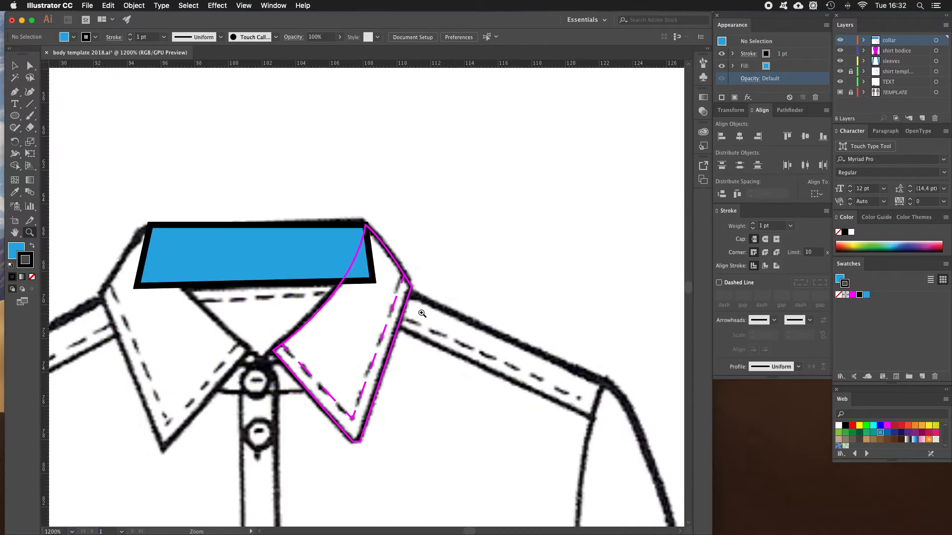
click(431, 315)
key(v)
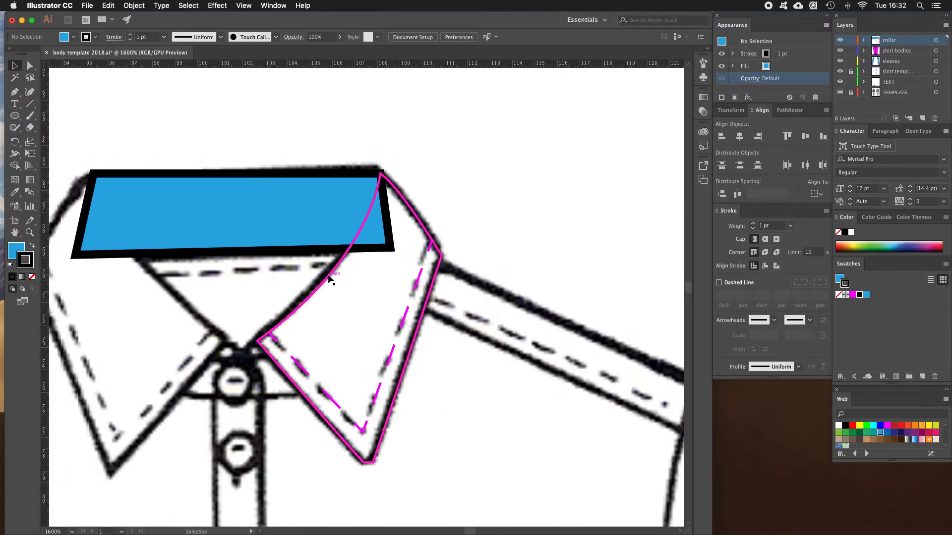
click(330, 279)
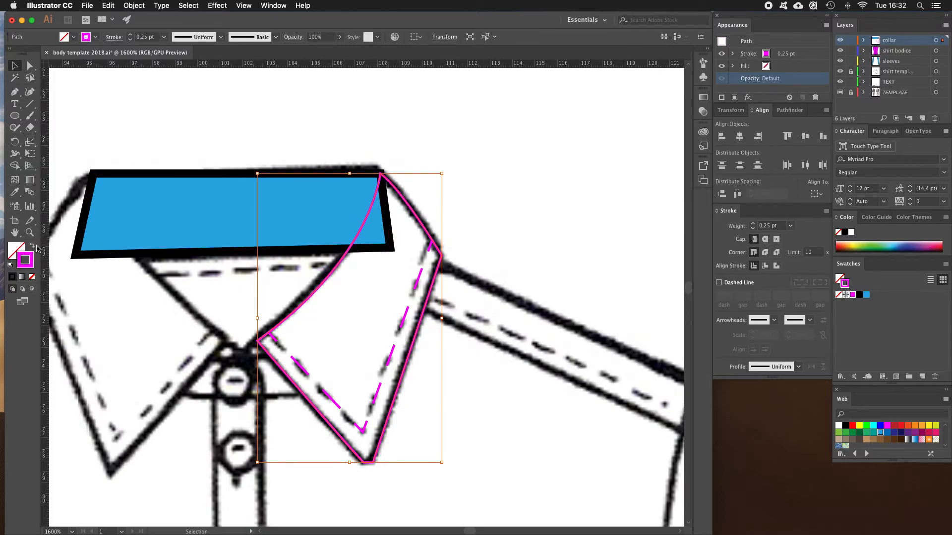
click(14, 249)
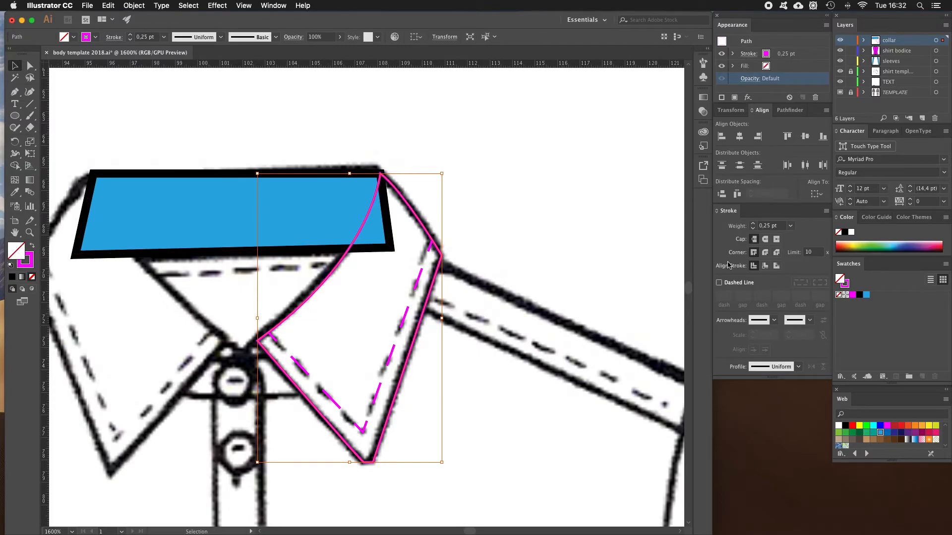
click(865, 296)
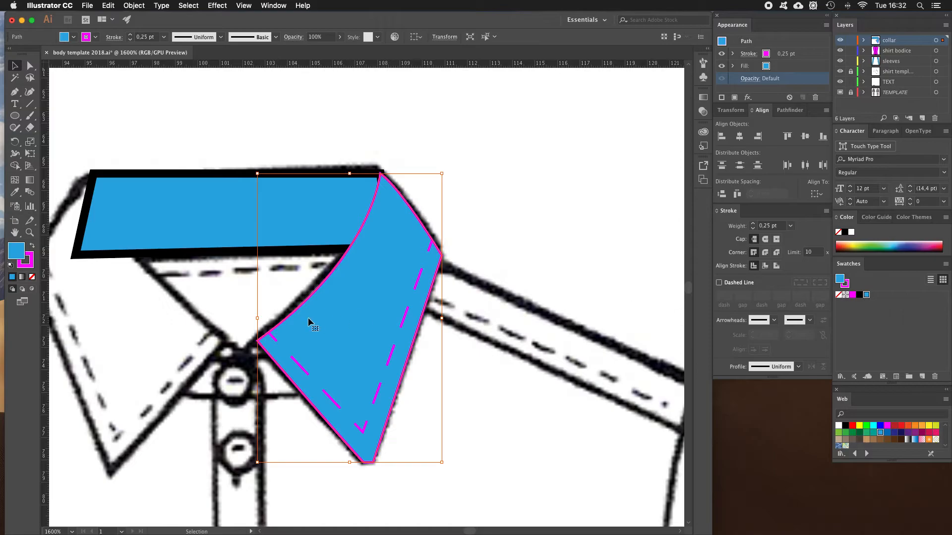
click(28, 266)
click(859, 295)
Color the collar leaf's dashed stitch line black and set its stroke weight to 1 pt
click(419, 280)
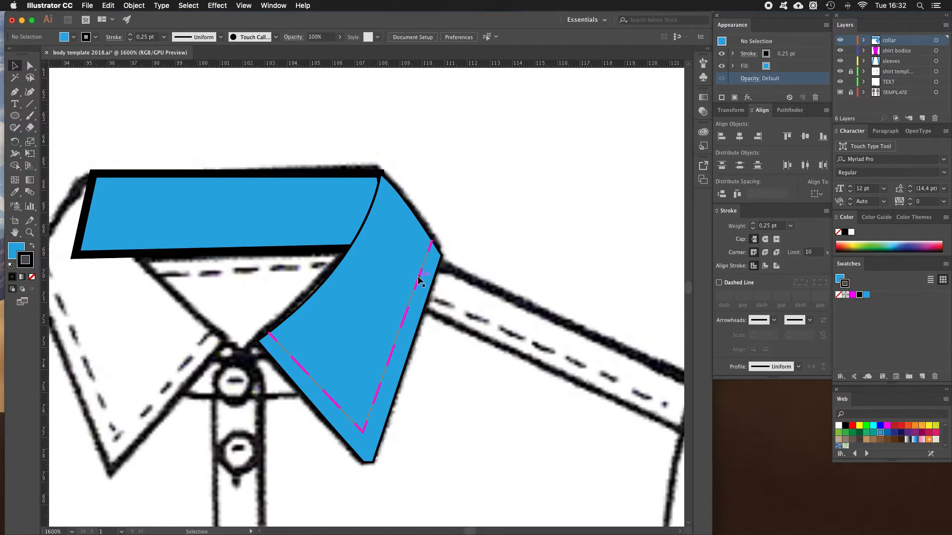
click(859, 295)
click(477, 227)
click(416, 280)
click(791, 226)
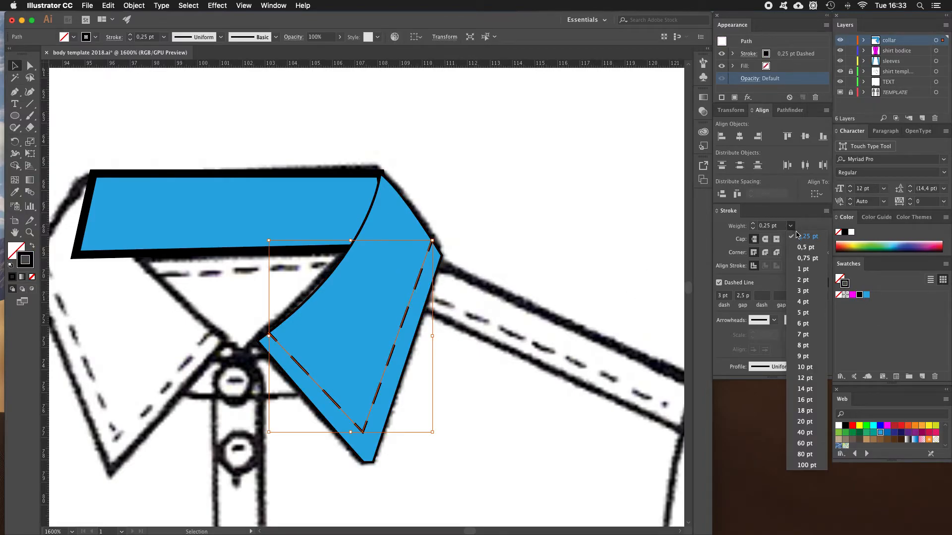
click(800, 275)
click(503, 222)
Set the right-hand collar leaf outline's stroke weight to 1 pt
click(385, 235)
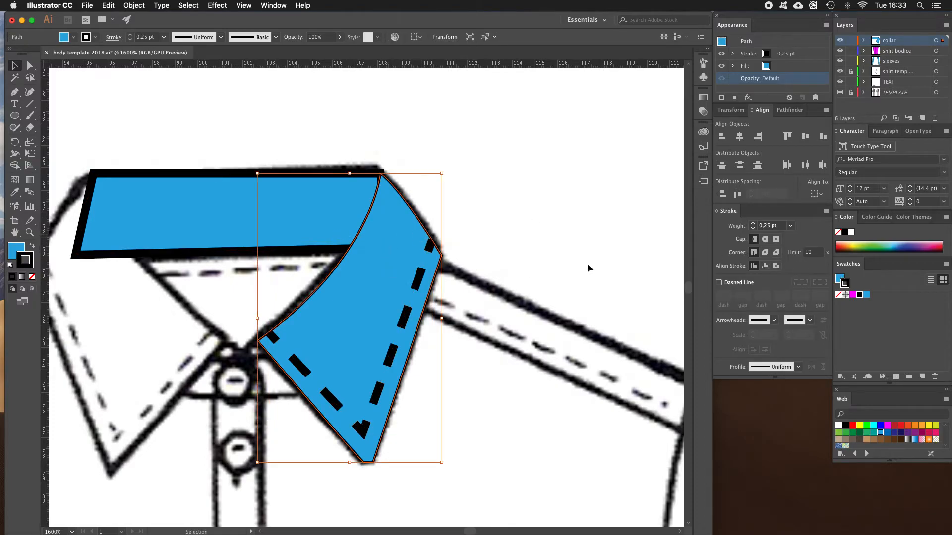
click(791, 227)
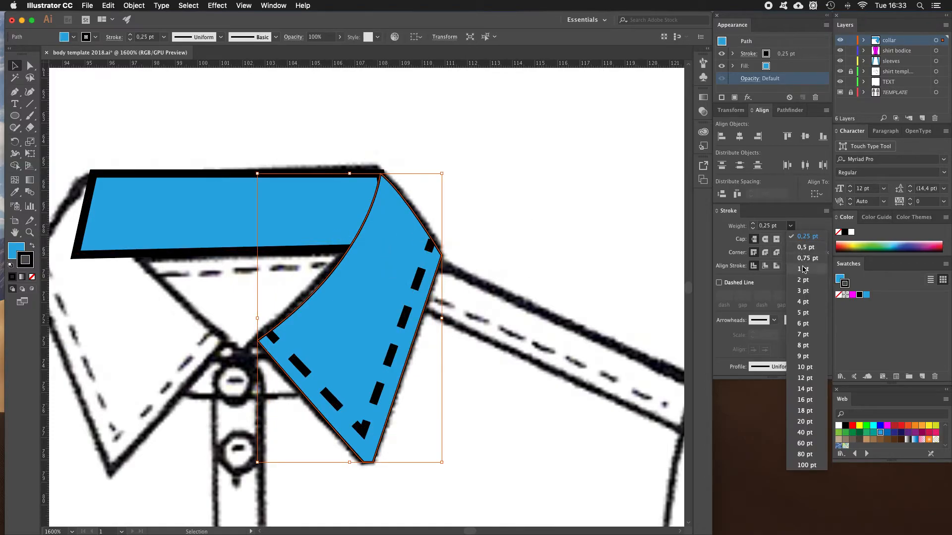
click(800, 275)
click(503, 210)
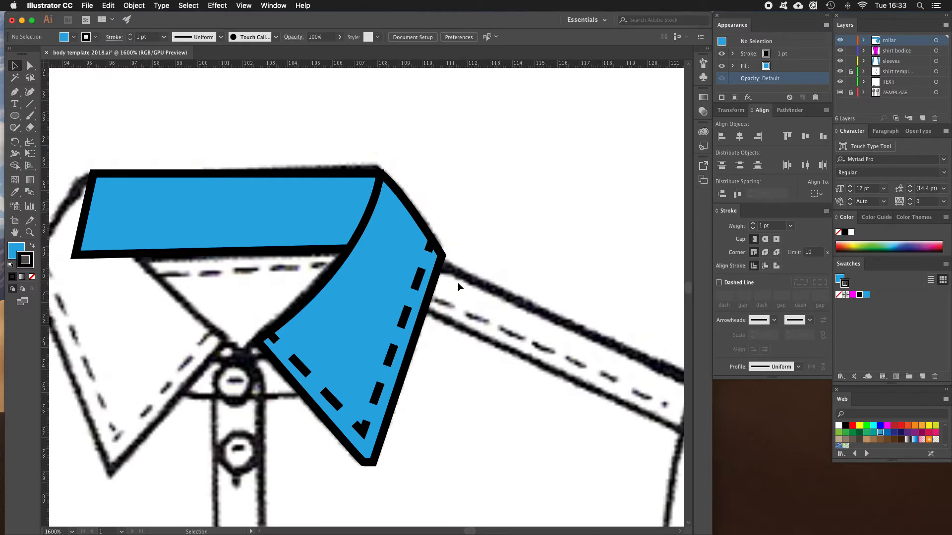
drag(342, 278, 472, 263)
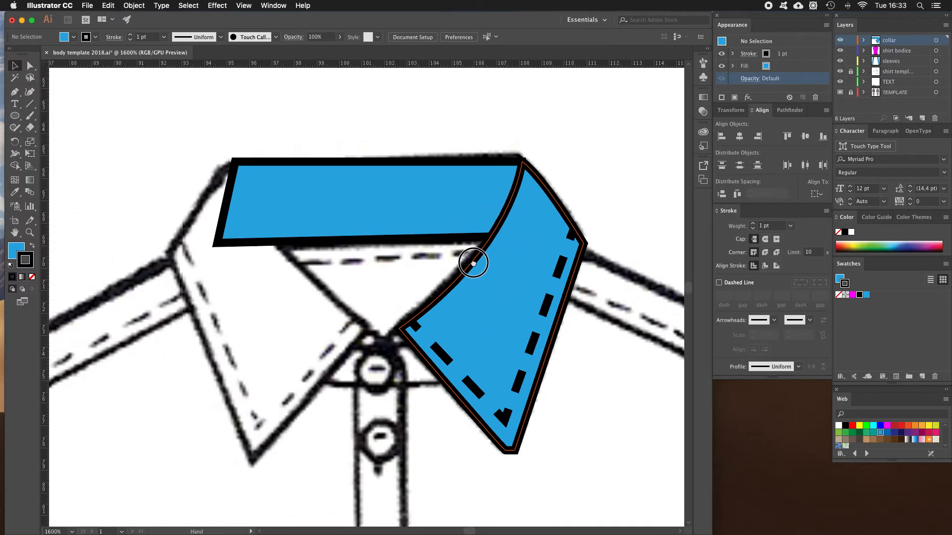
click(557, 270)
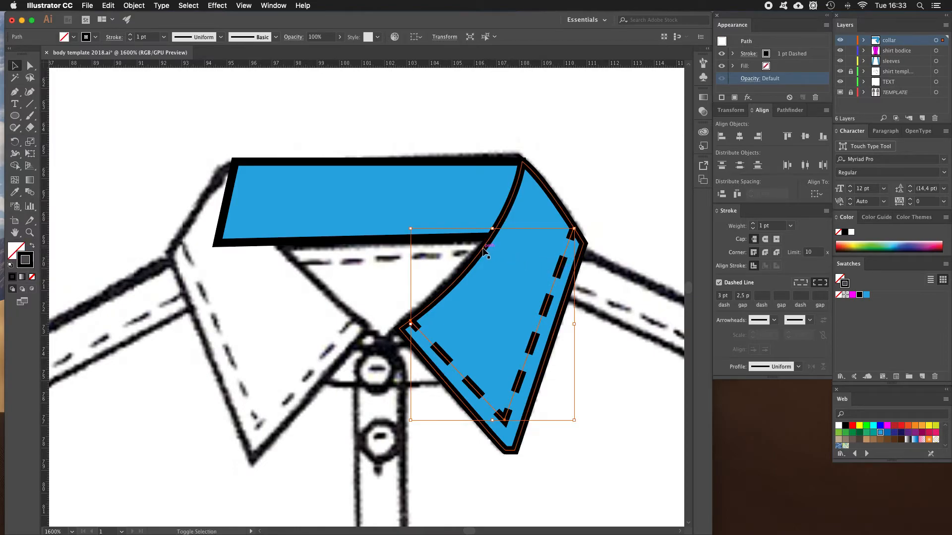
shift+click(569, 189)
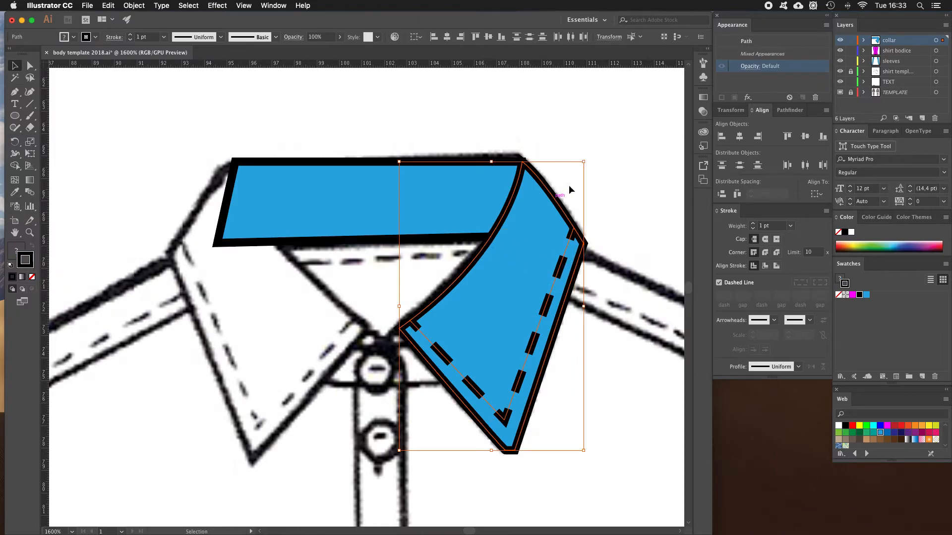
click(596, 179)
Set the collar leaf's dashed stitch line to a 0.5 pt stroke with round caps
click(564, 266)
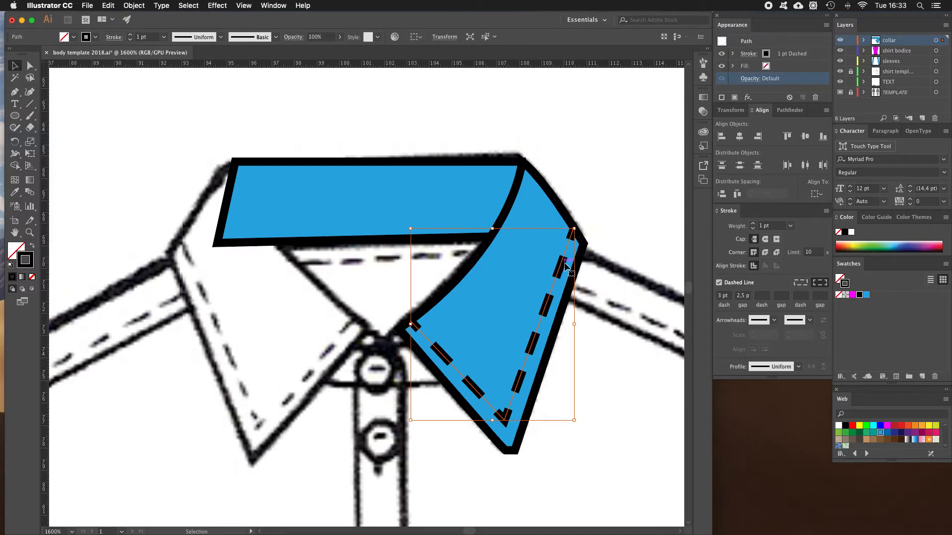
click(792, 227)
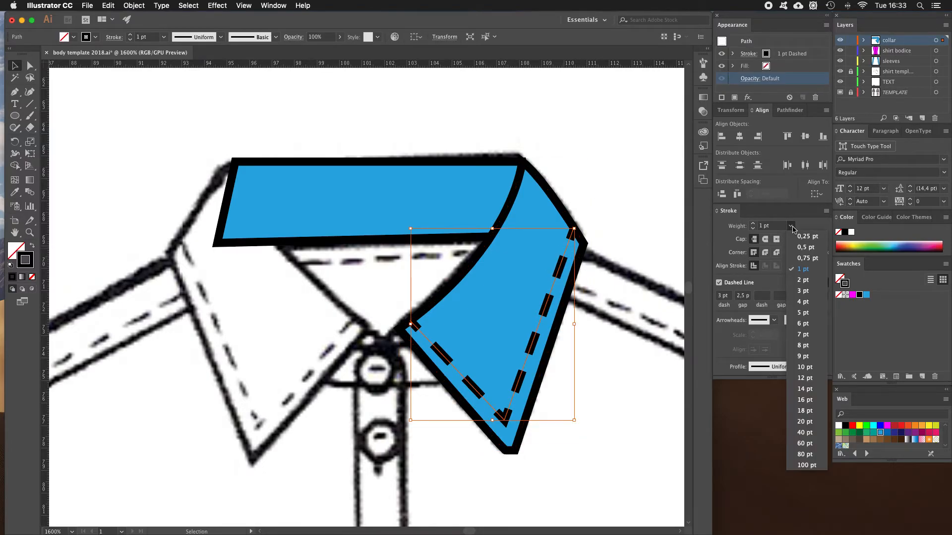
click(803, 253)
click(764, 239)
click(618, 254)
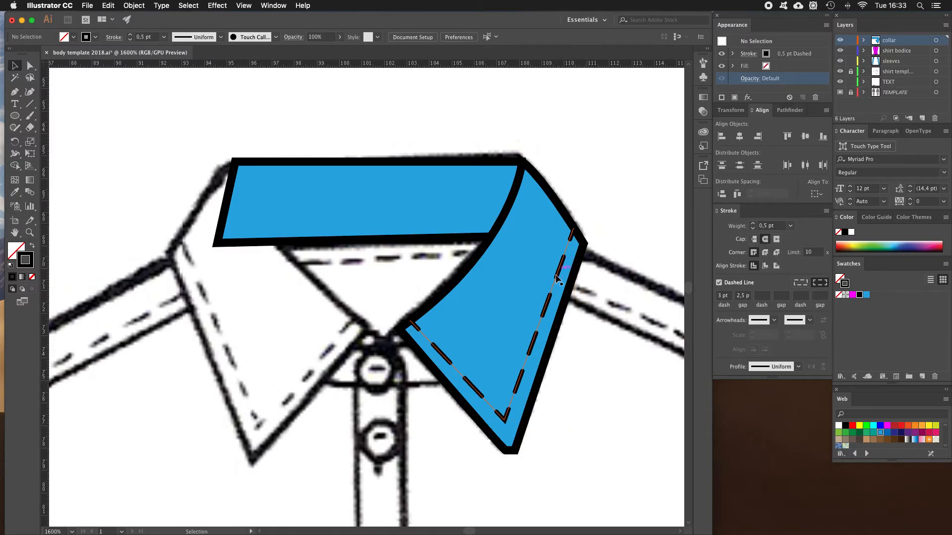
Give the collar leaf's dashed stitch line round corner joins
click(506, 417)
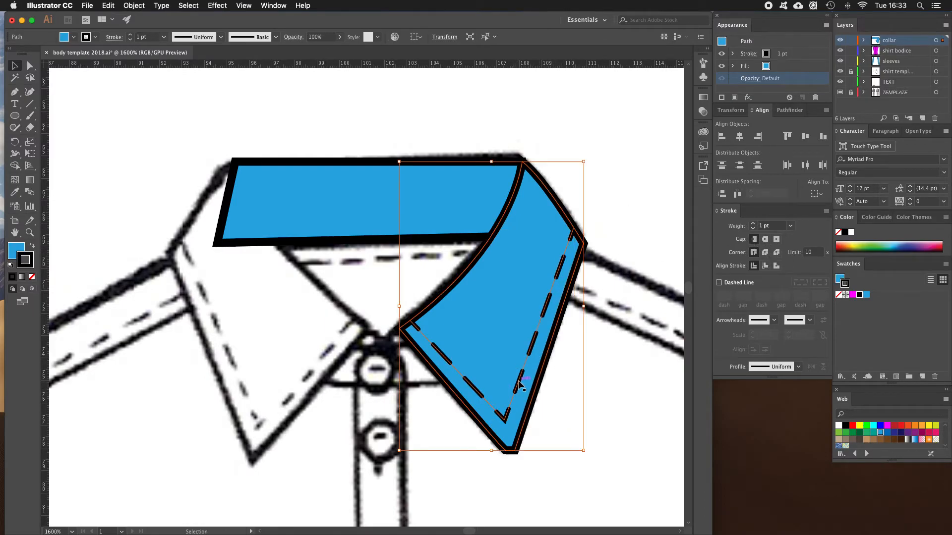
click(765, 253)
click(614, 204)
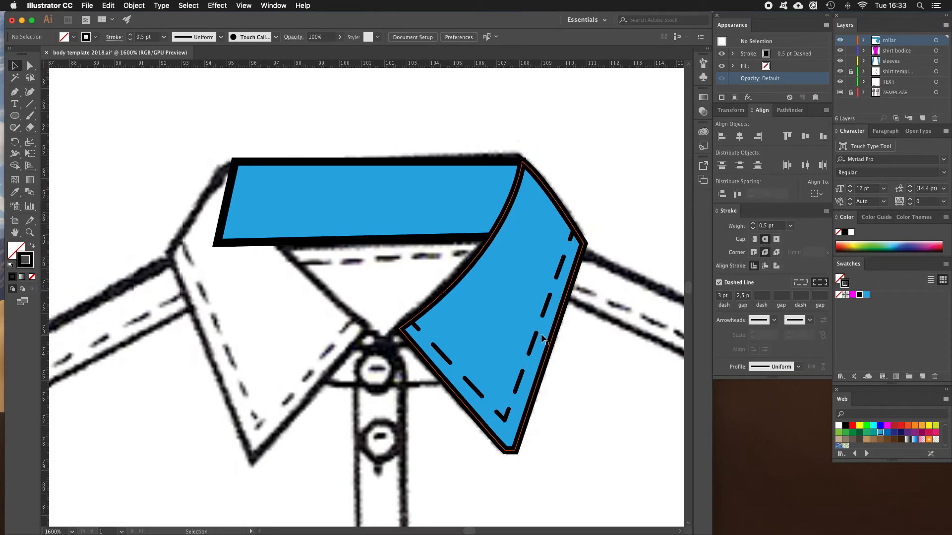
click(531, 340)
click(602, 203)
Group the right-hand collar leaf with its dashed stitch line
click(531, 245)
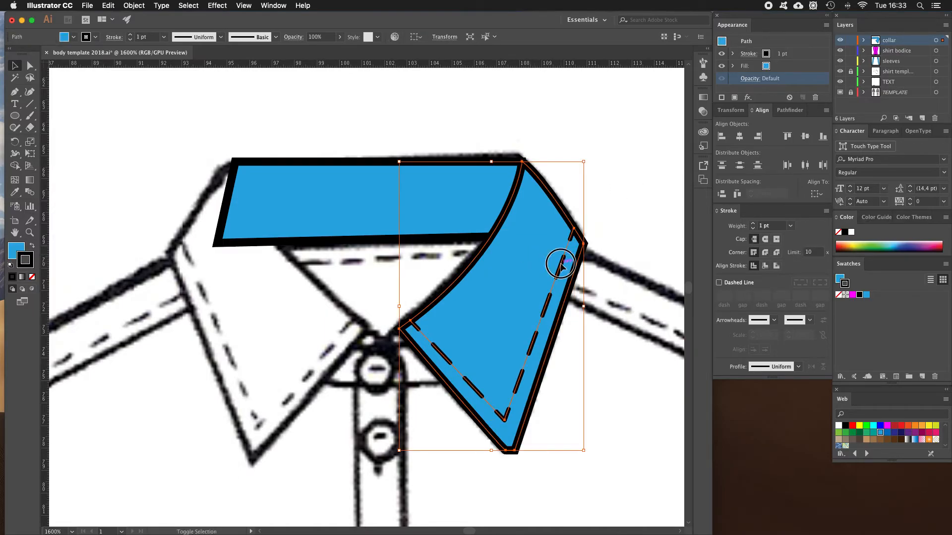
shift+click(562, 269)
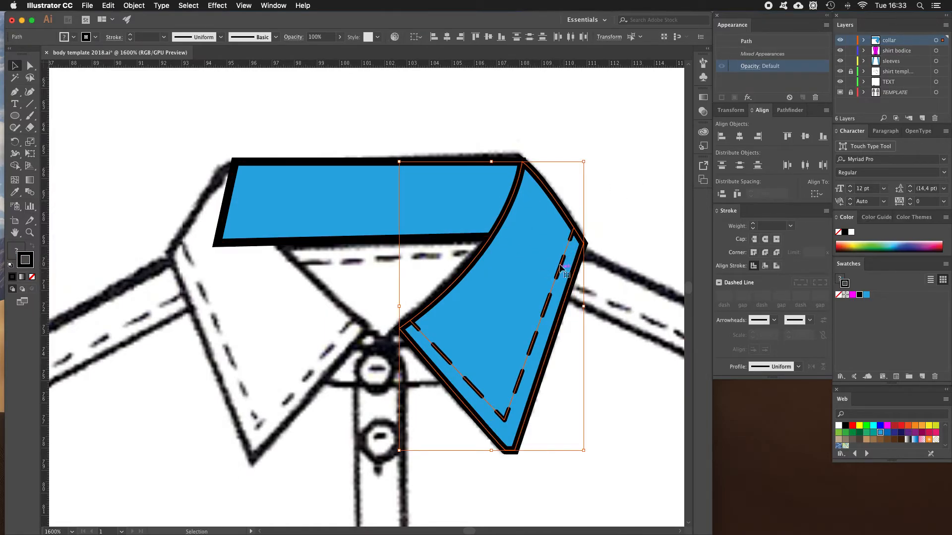
right_click(531, 253)
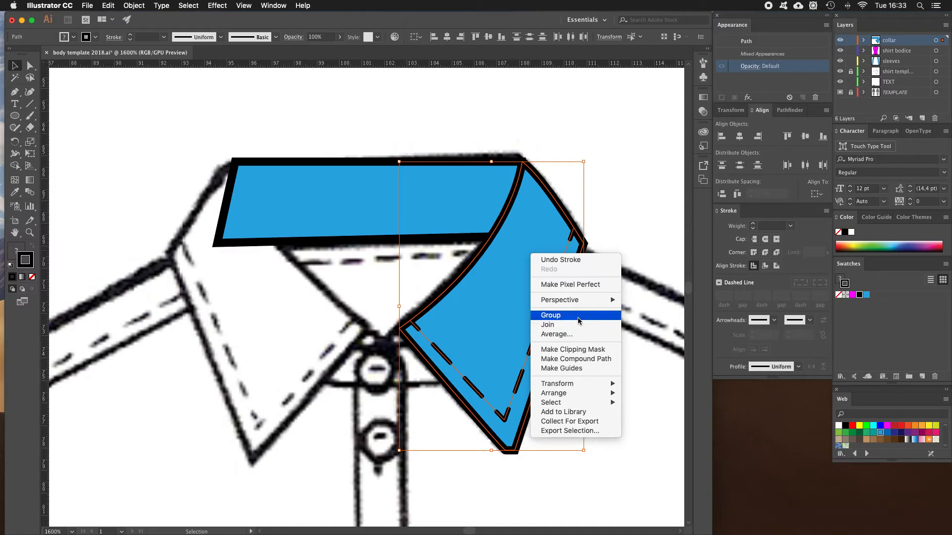
click(551, 315)
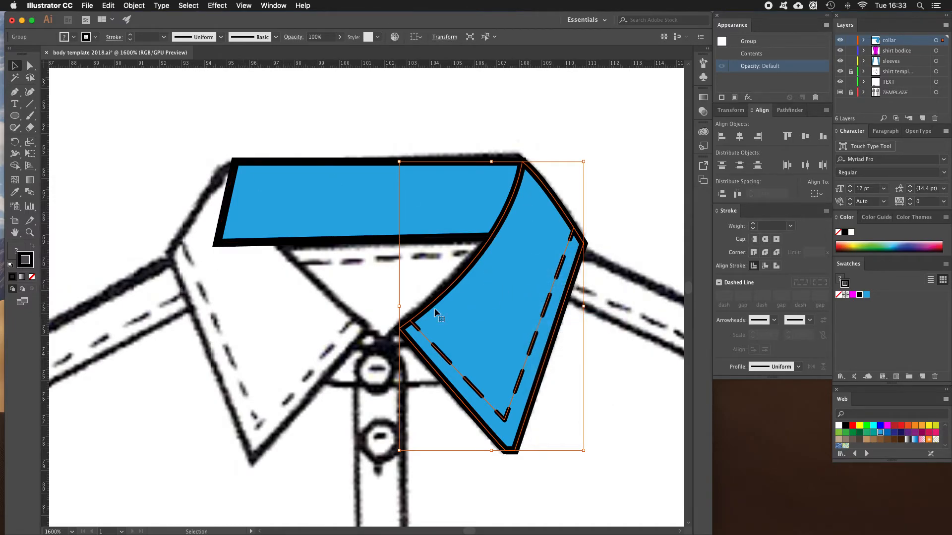
Make a copy of the collar leaf group reflected across the vertical axis and place it at the left end of the back collar
right_click(472, 303)
mouse_move(511, 392)
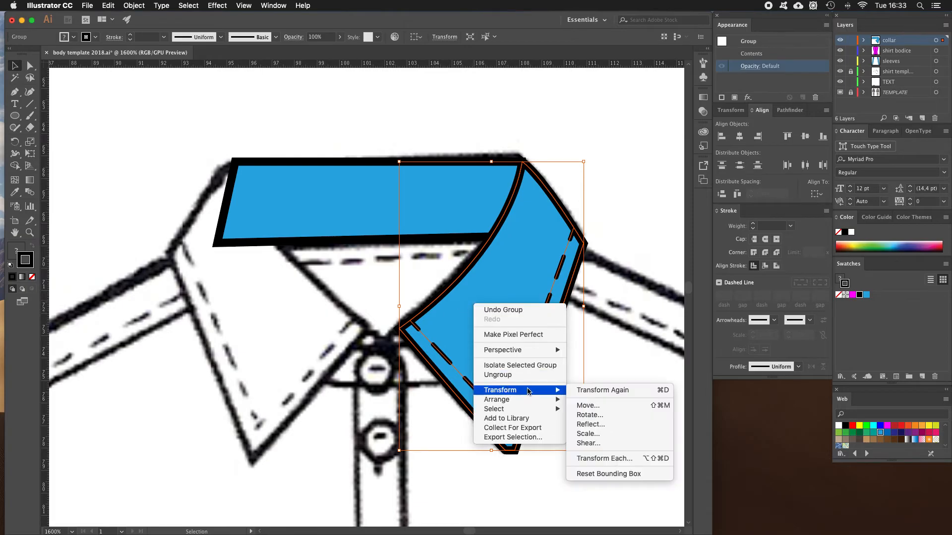
click(595, 425)
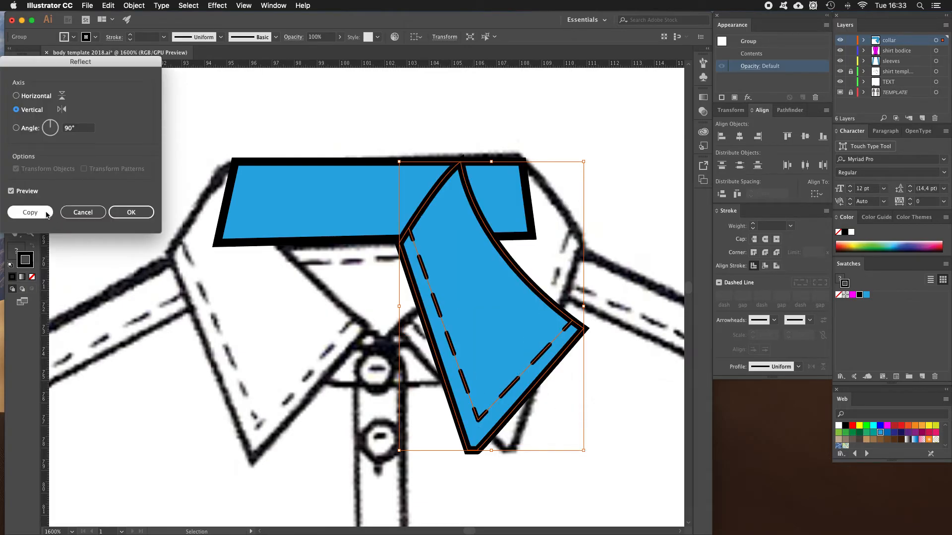
click(31, 212)
drag(461, 267, 239, 249)
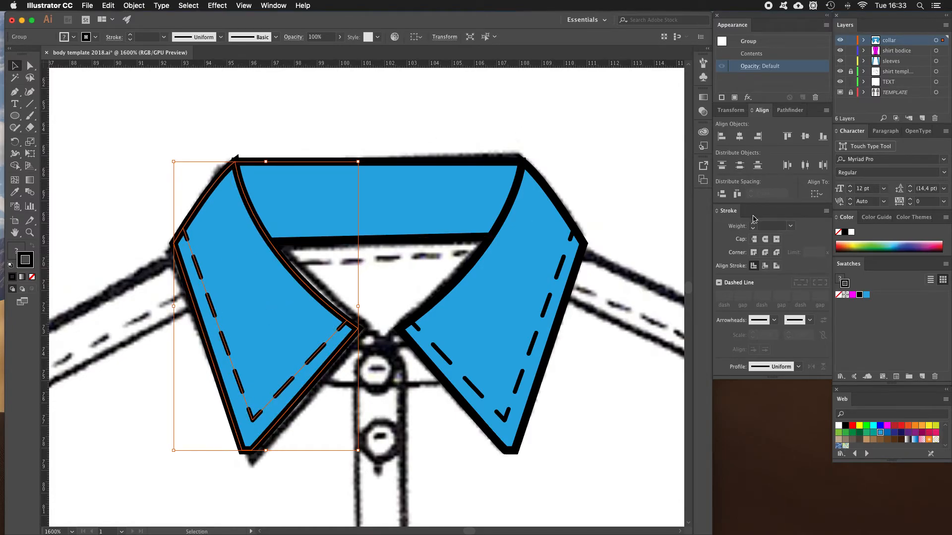
click(423, 119)
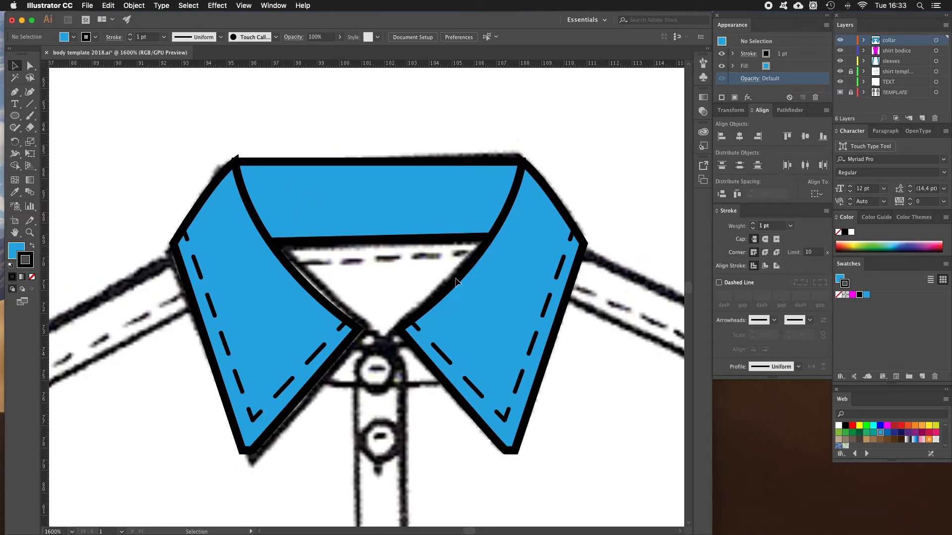
Cut both collar leaves and the back collar together and paste them over the magenta bodice's neckline
click(481, 309)
shift+click(314, 322)
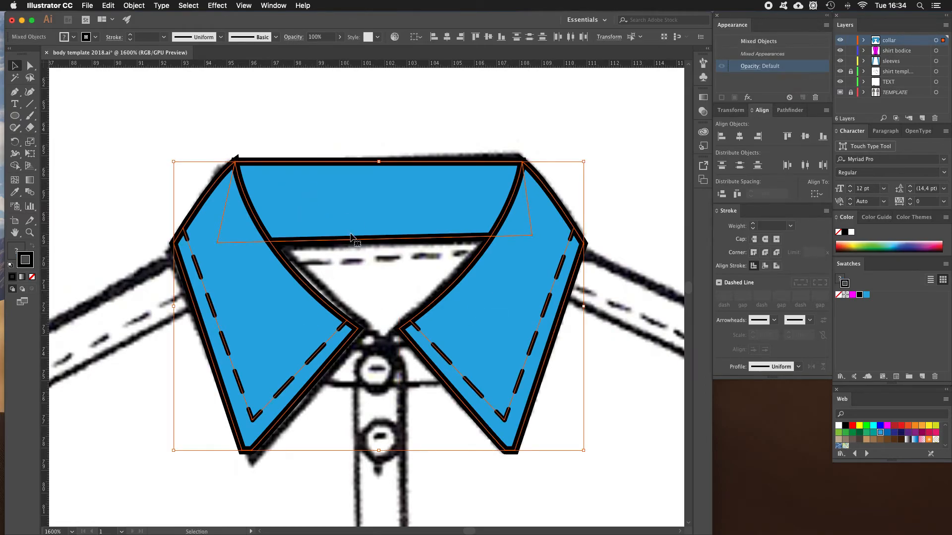
key(a)
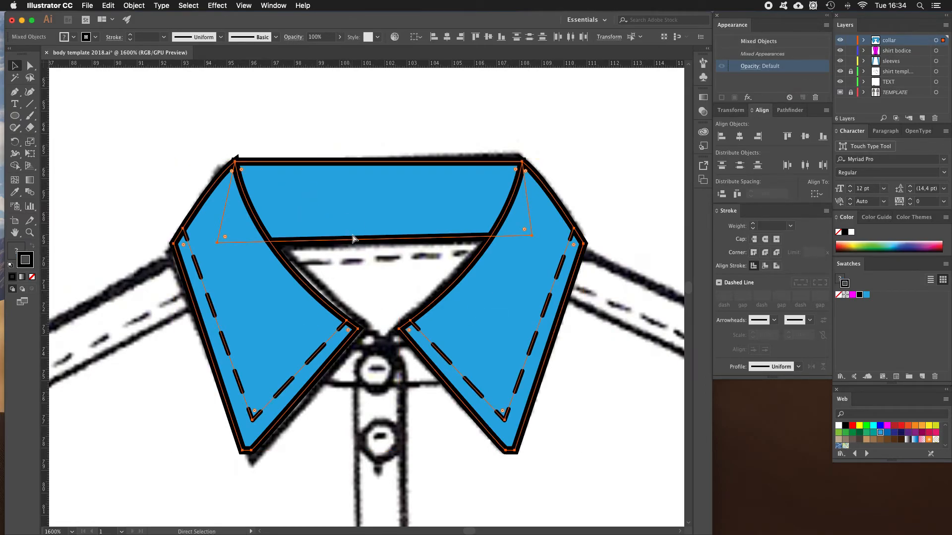
key(super+x)
drag(278, 266, 481, 246)
drag(185, 239, 654, 236)
drag(204, 214, 406, 309)
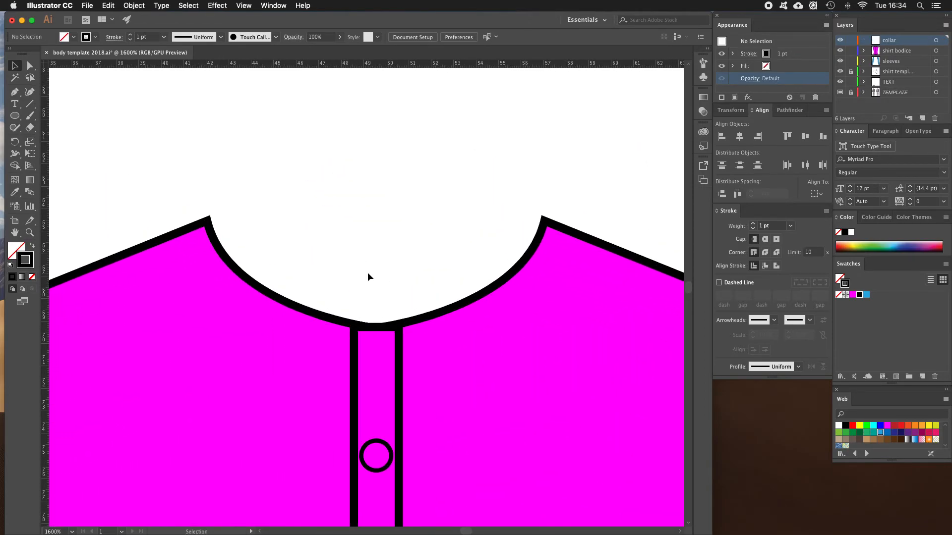
key(super+v)
Position the pasted collar centrally on the bodice so its outer corners meet the shoulder lines and its leaves meet at the placket
drag(349, 195, 353, 198)
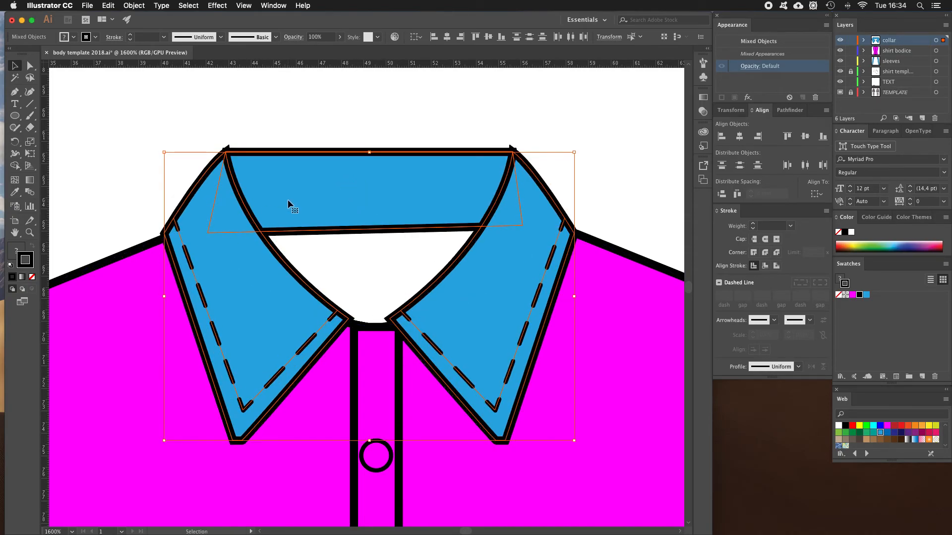
key(Down)
key(Down)
key(Up)
key(Up)
key(Up)
key(Down)
key(Right)
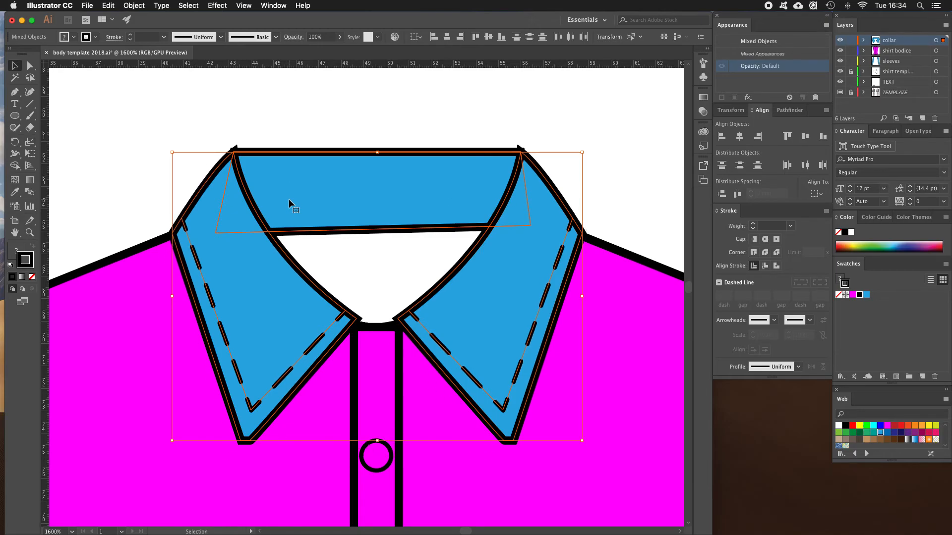
drag(341, 189, 339, 191)
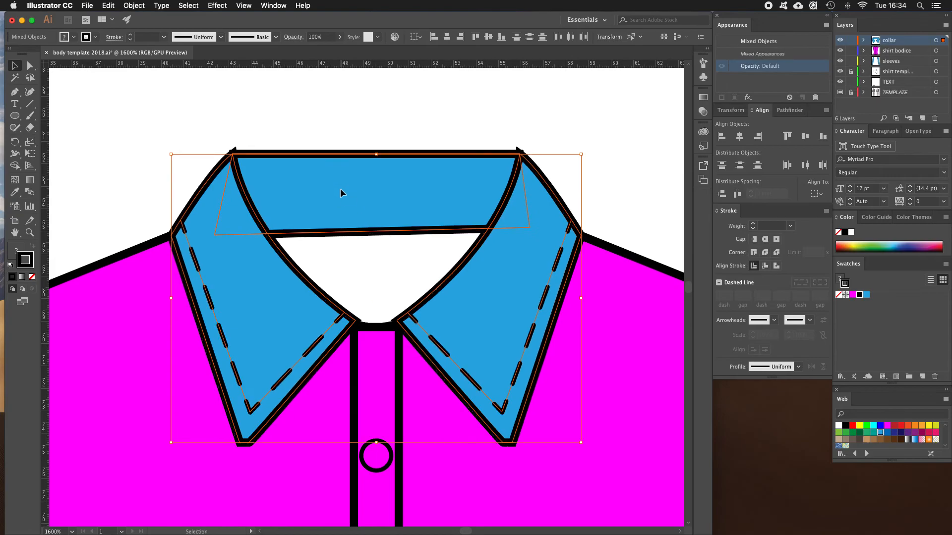
click(345, 188)
click(408, 113)
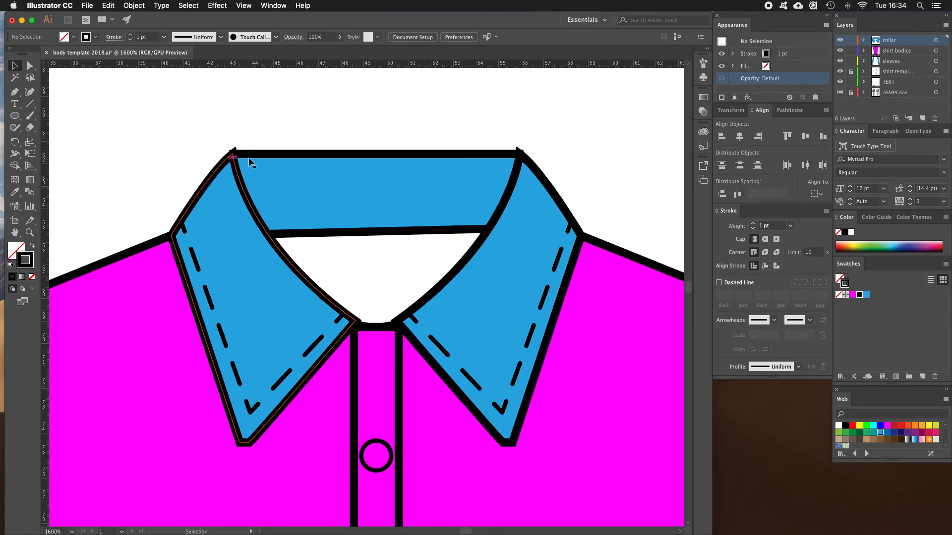
Give the left collar leaf's outline round corner joins to remove the spike at its upper corner
key(z)
click(260, 216)
click(354, 261)
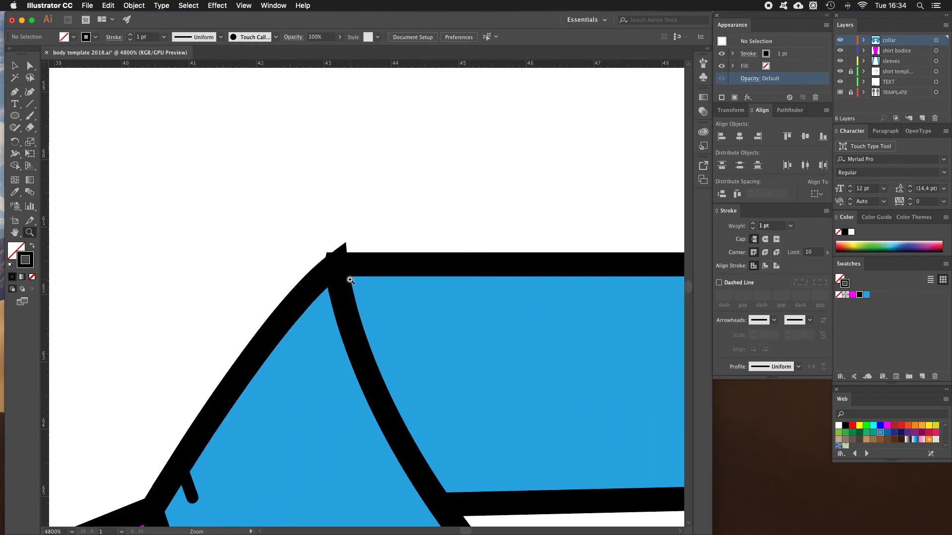
key(a)
click(323, 301)
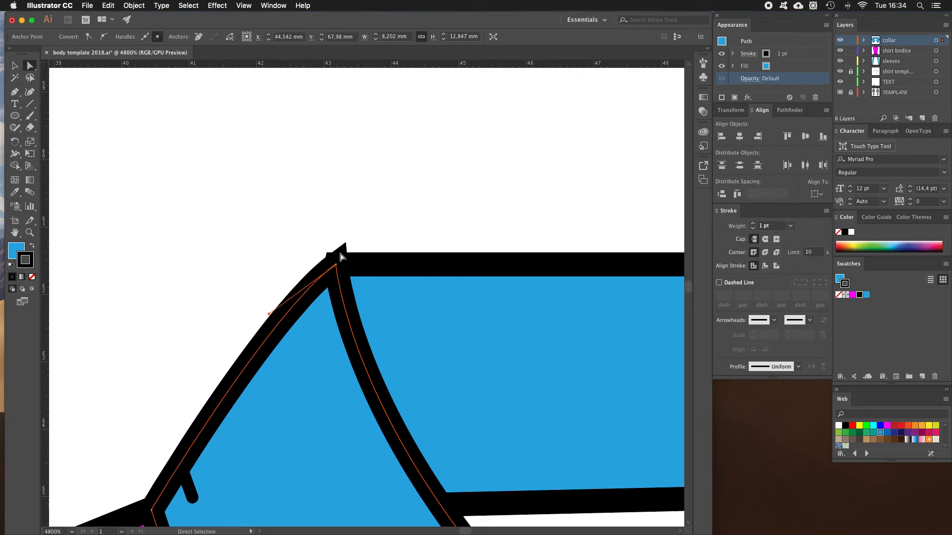
click(766, 254)
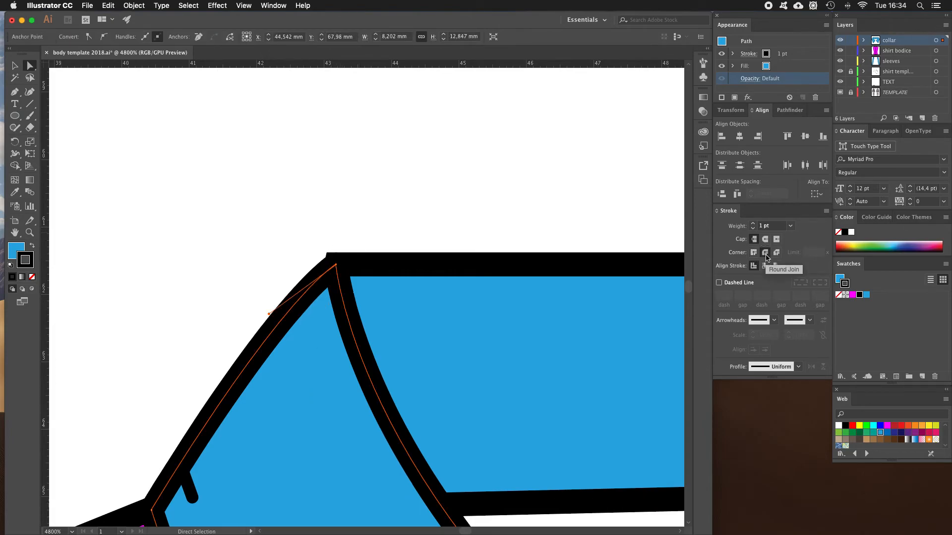
click(569, 220)
click(445, 268)
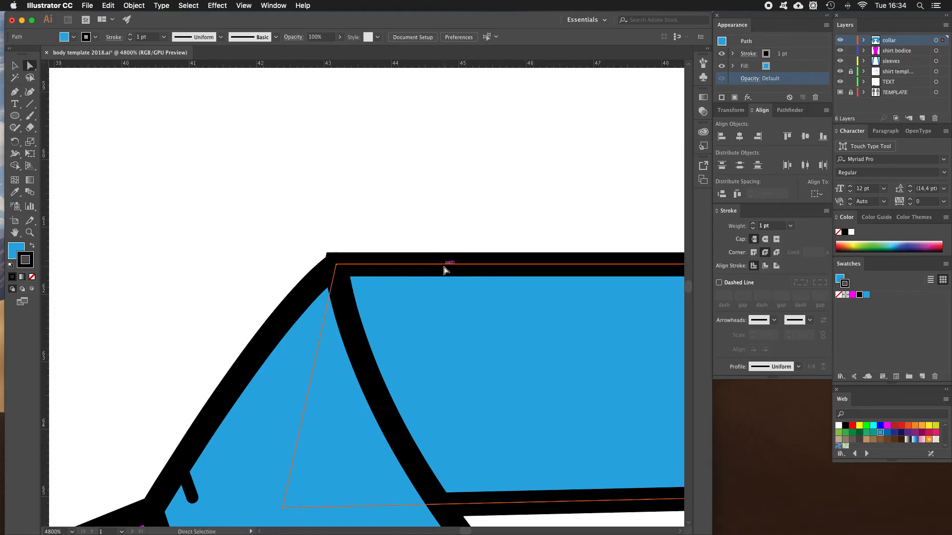
click(535, 216)
Give the right collar leaf's outline round corner joins to remove the spike at its upper corner
scroll(520, 204, right, 15)
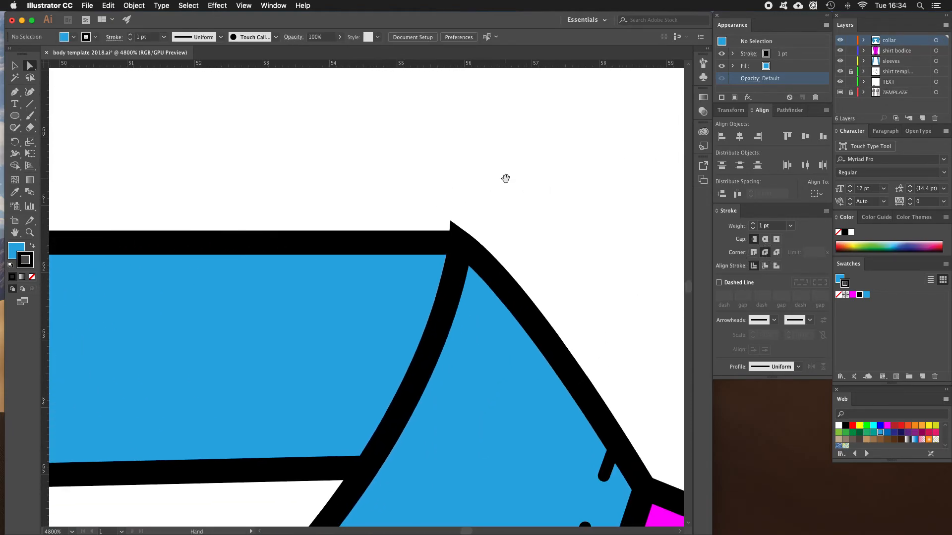
click(493, 270)
click(765, 253)
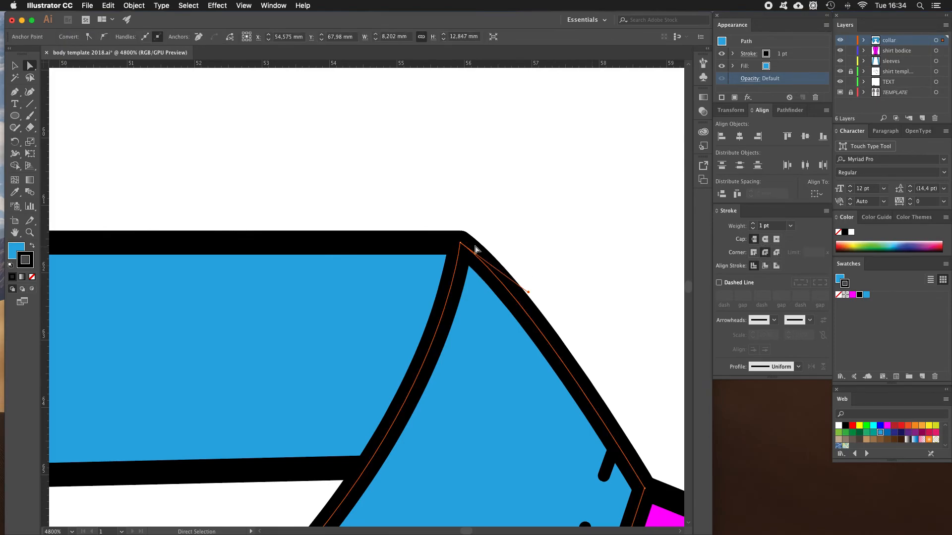
click(425, 208)
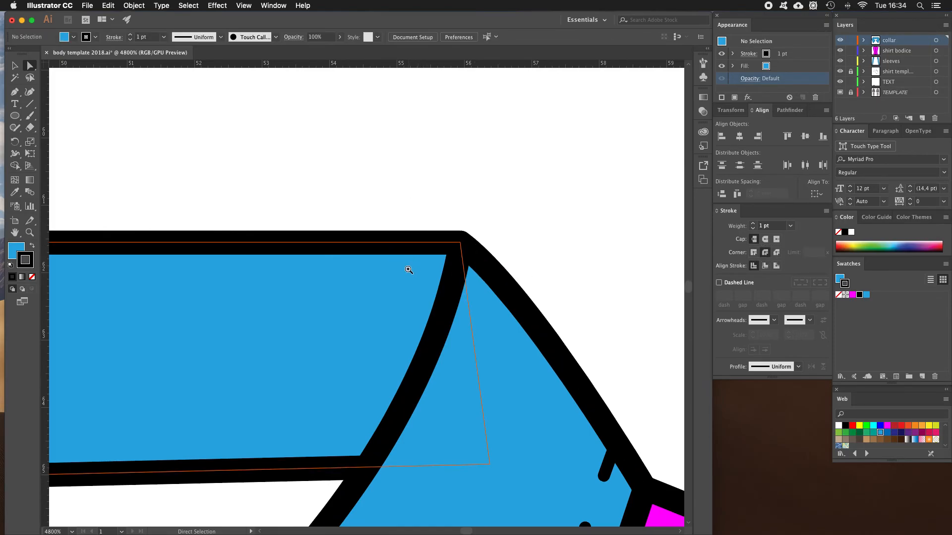
Draw a closed collar stand with a downward-curved lower edge between the two collar leaves on the shirt bodice layer, using the Pen tool
key(z)
alt+click(411, 311)
alt+click(386, 329)
alt+click(341, 344)
alt+click(318, 341)
drag(321, 320, 403, 266)
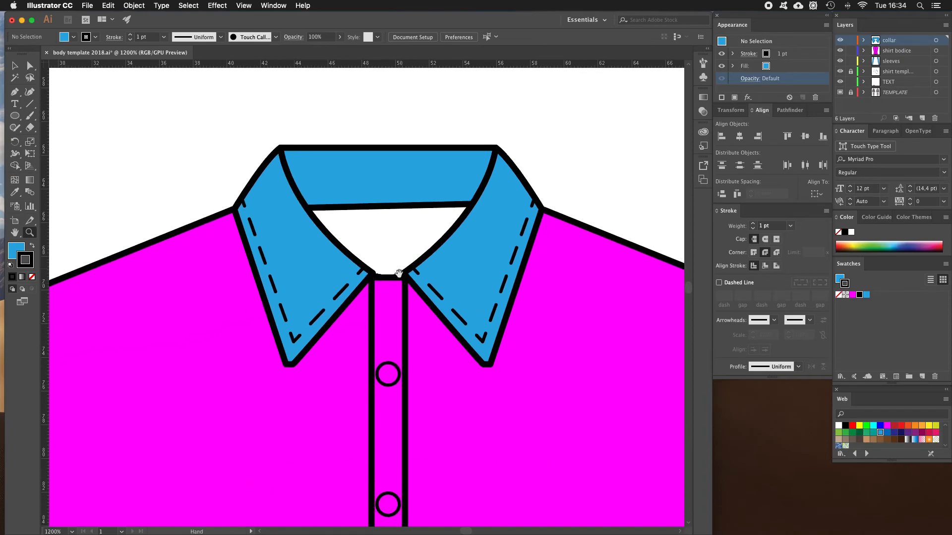
click(374, 308)
click(391, 288)
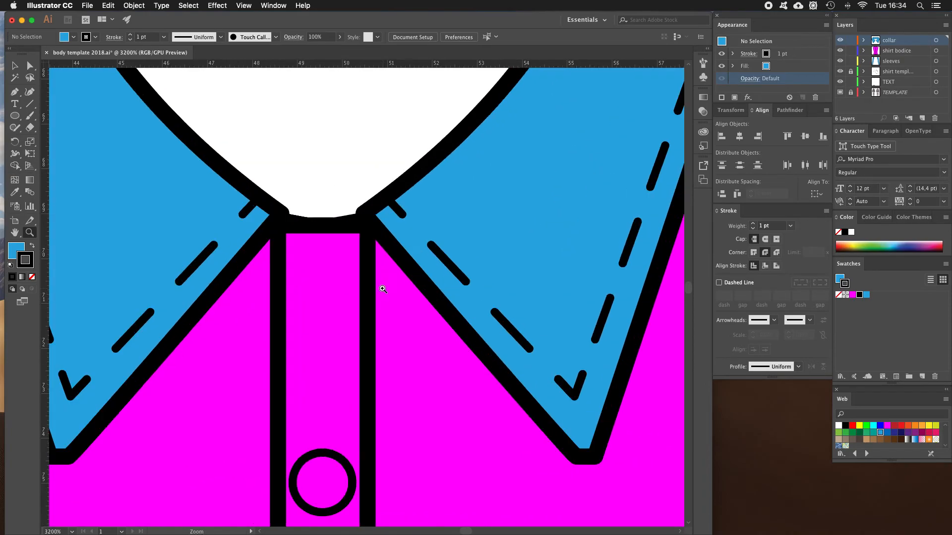
click(372, 312)
key(p)
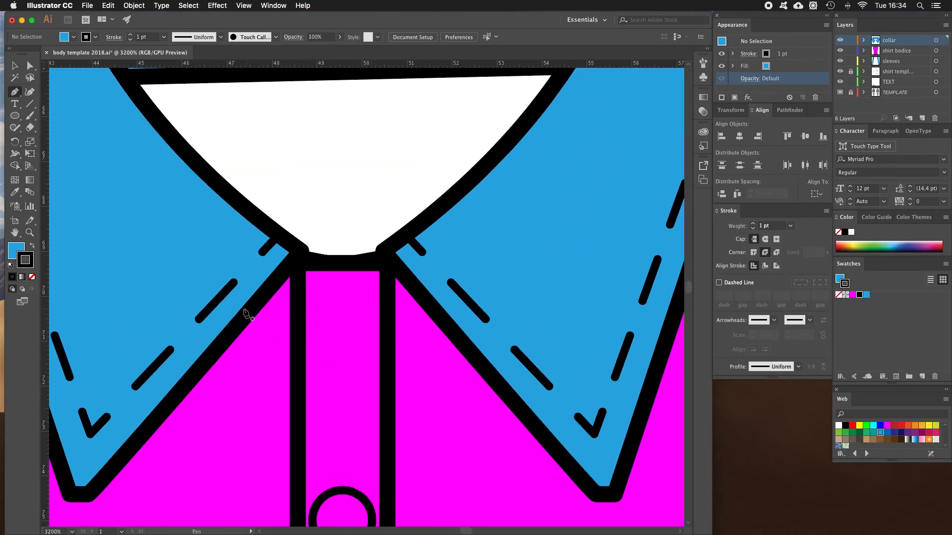
click(905, 52)
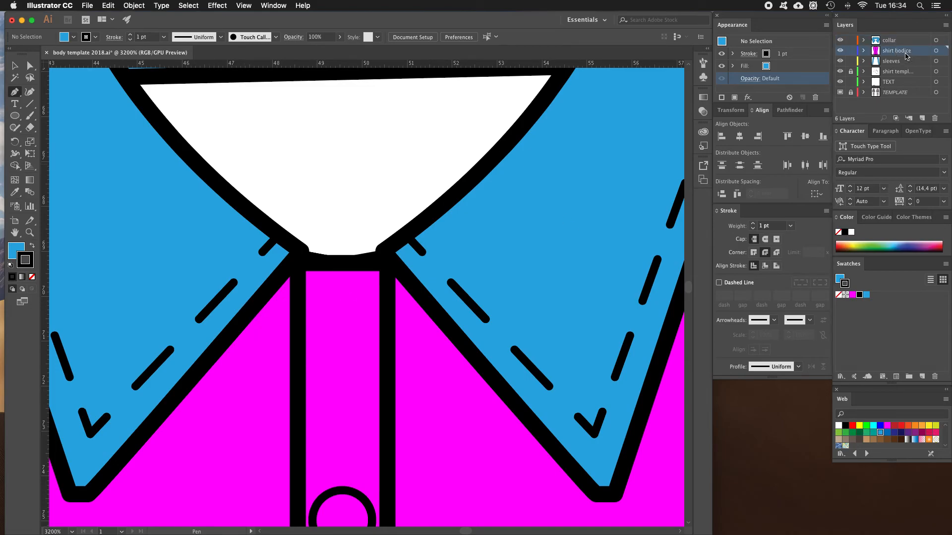
click(205, 288)
mouse_move(505, 288)
mouse_down()
mouse_move(599, 227)
mouse_move(638, 183)
mouse_move(672, 172)
mouse_up()
drag(528, 268, 393, 256)
click(387, 252)
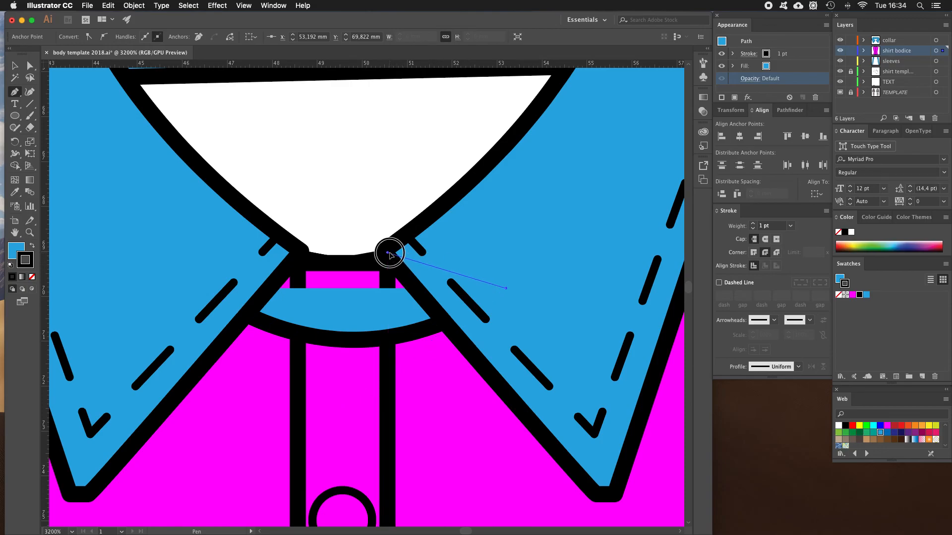
click(281, 250)
click(204, 288)
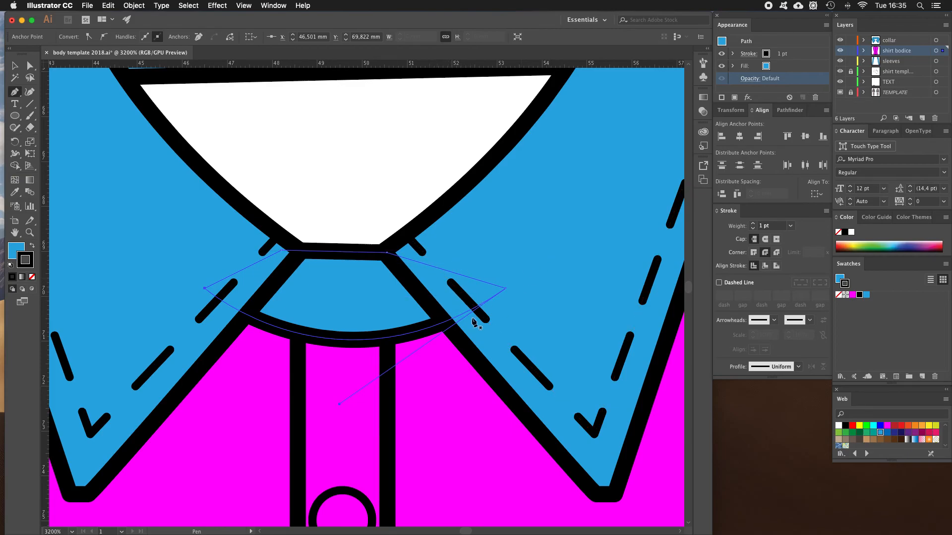
key(v)
click(372, 206)
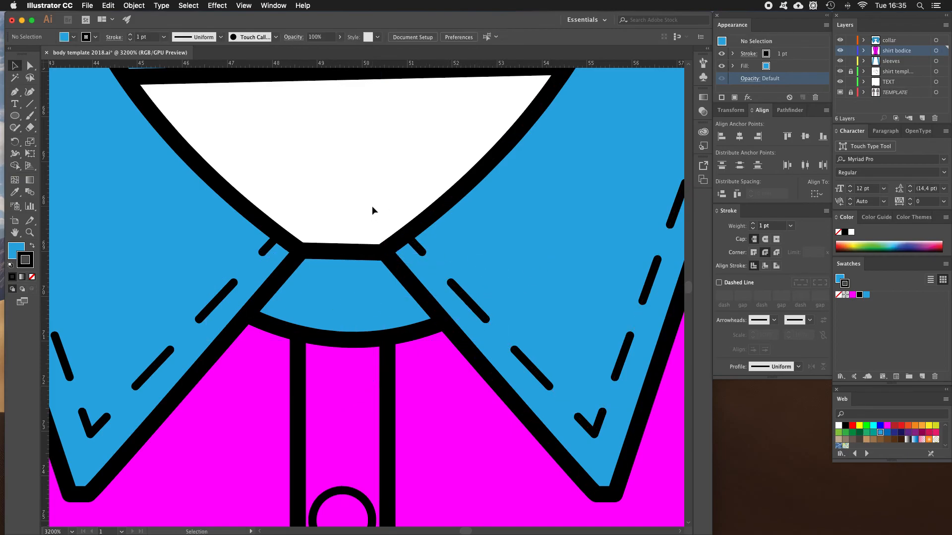
Duplicate the top placket button and place the copy on the collar stand between the collar leaves
alt+click(377, 252)
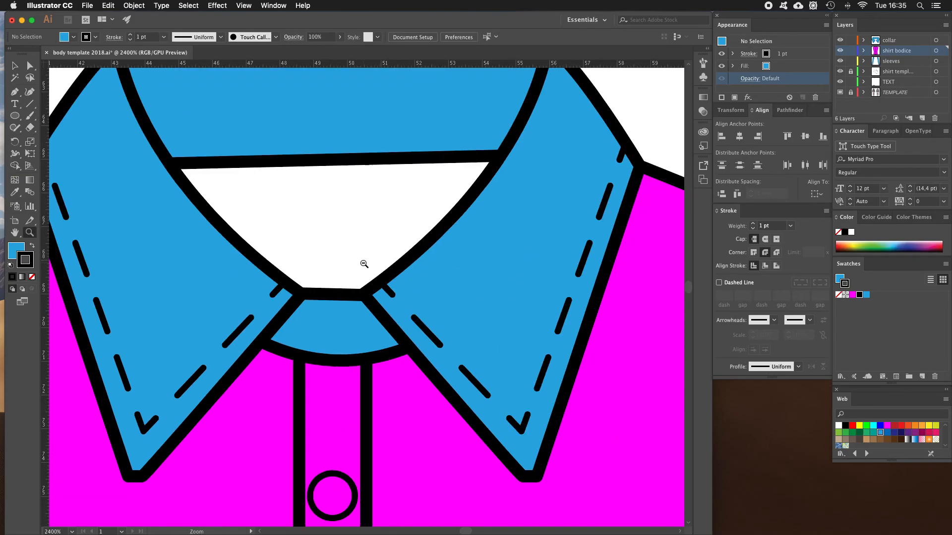
alt+click(363, 263)
alt+click(353, 276)
alt+click(366, 289)
alt+click(378, 293)
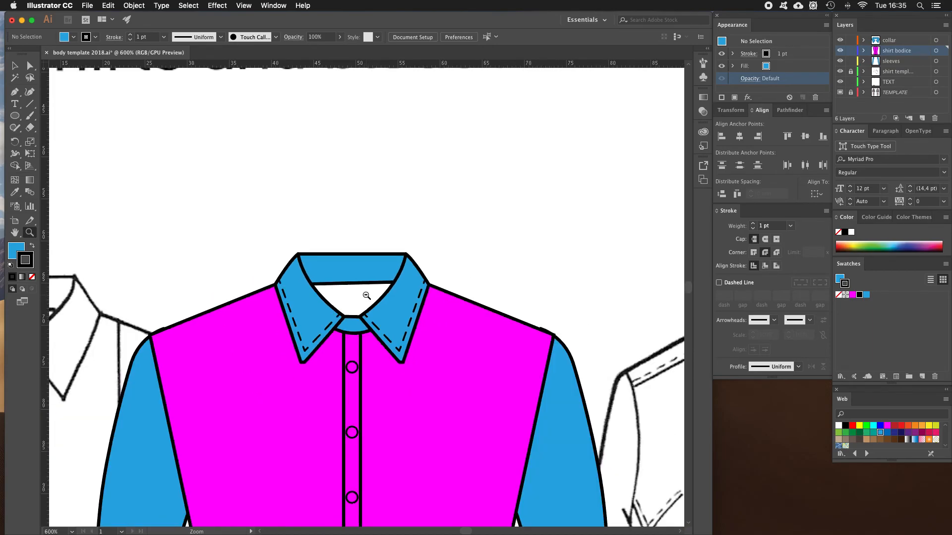
key(v)
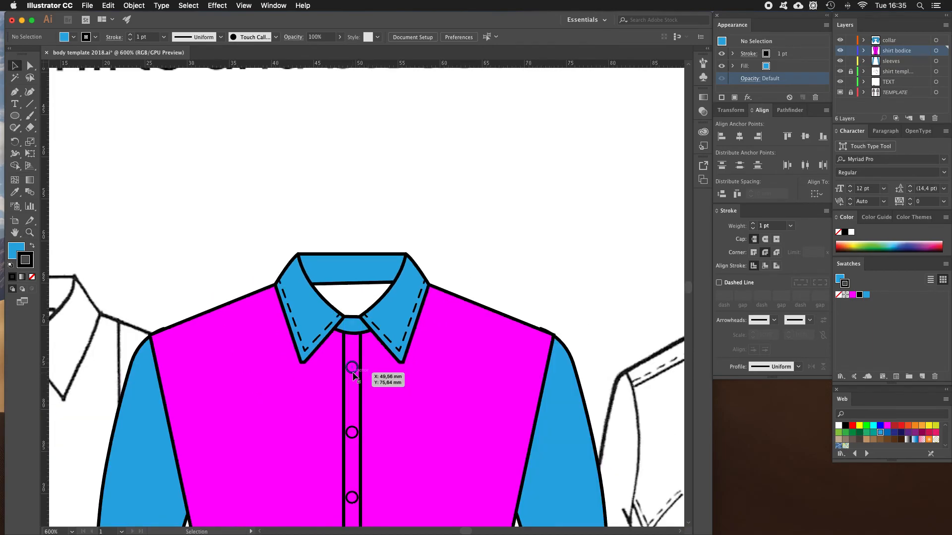
click(351, 367)
key(a)
key(v)
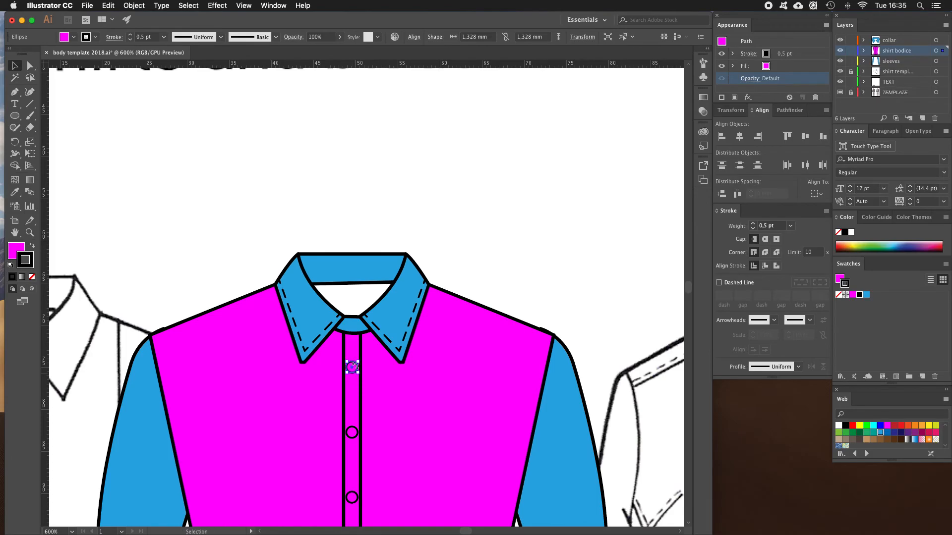
click(425, 237)
key(z)
click(370, 326)
click(348, 363)
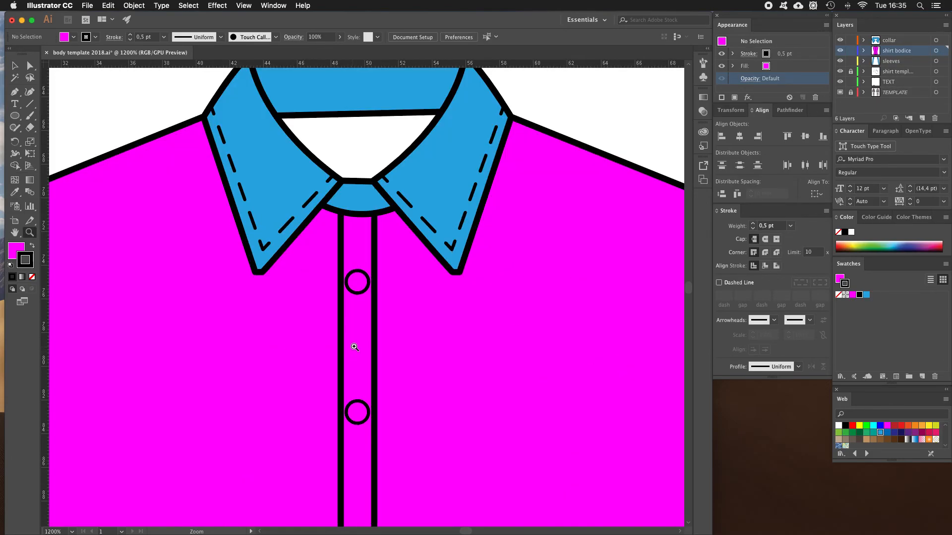
click(366, 283)
click(354, 302)
click(353, 295)
click(369, 298)
drag(382, 276, 346, 344)
key(v)
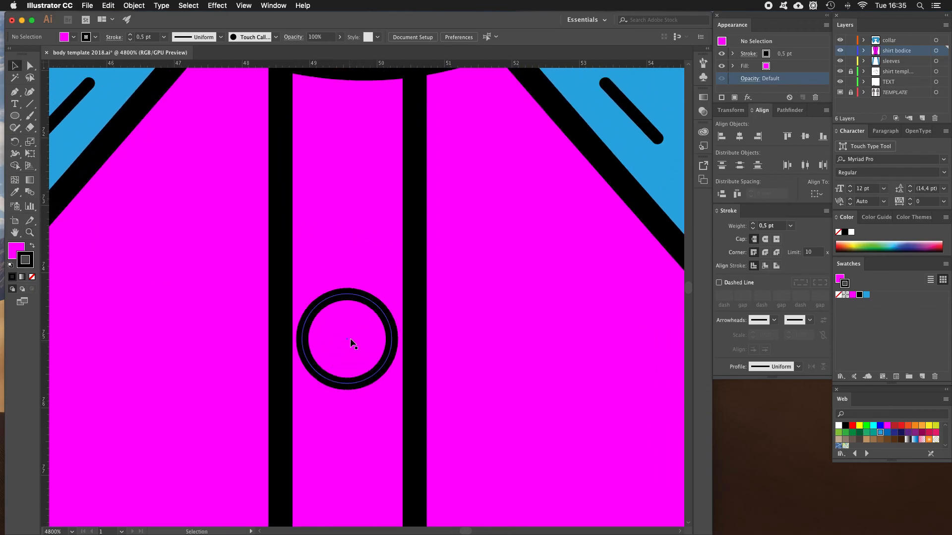
drag(362, 264, 389, 255)
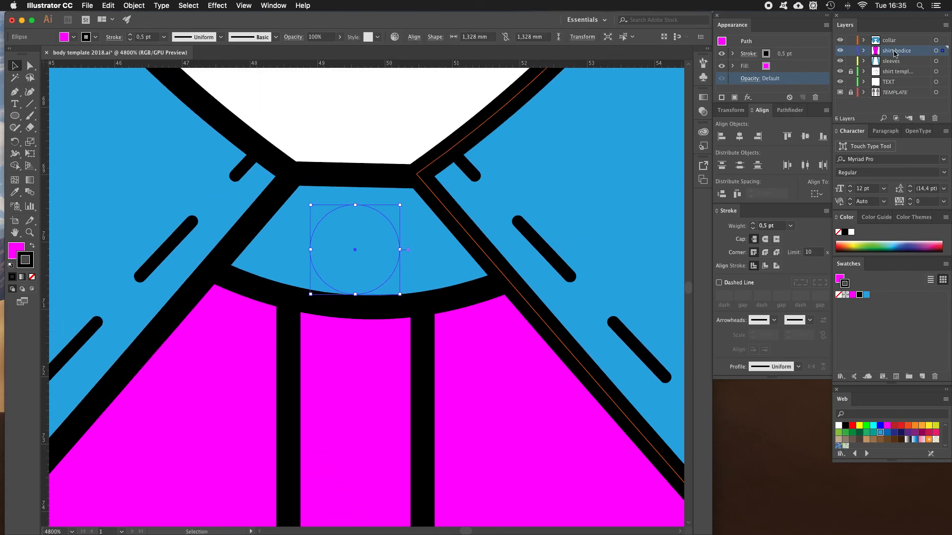
Bring the copied button to the front of the shirt bodice layer, above the collar stand
click(864, 51)
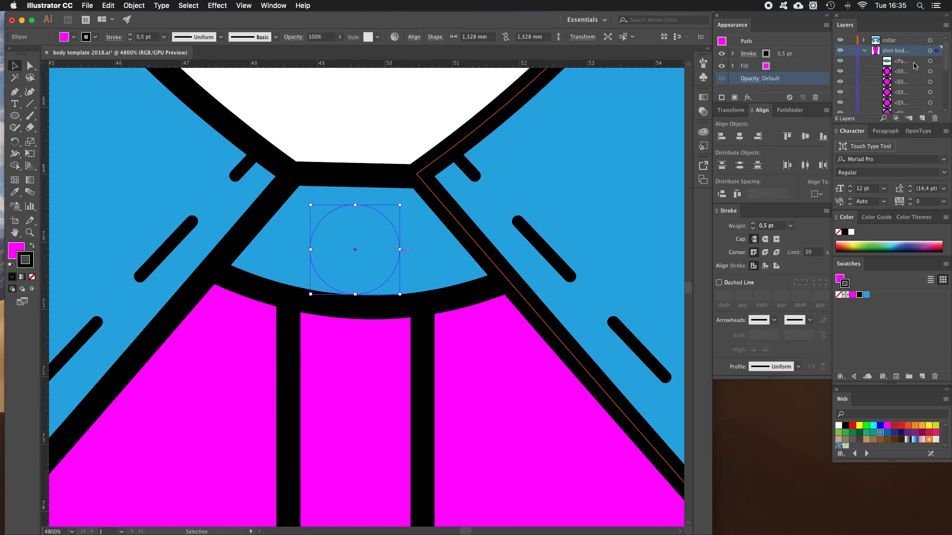
scroll(913, 74, down, 4)
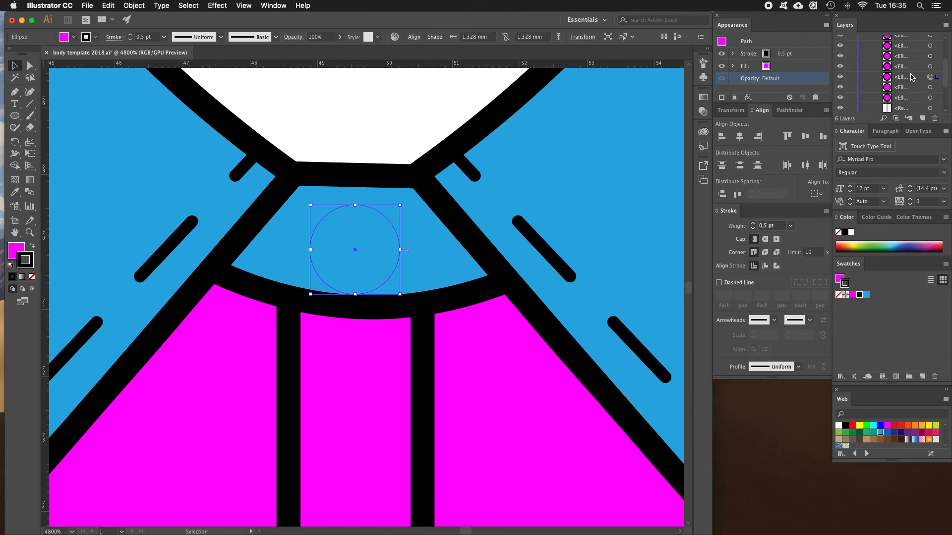
key(super+shift+bracketright)
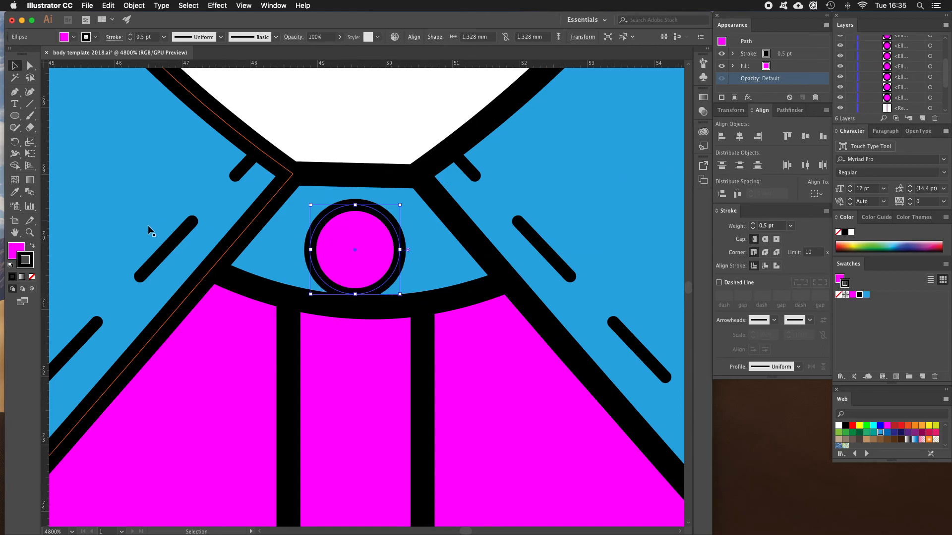
Remove the stand button's fill and move it slightly up so it sits inside the collar stand
click(32, 277)
drag(363, 206, 363, 197)
click(364, 119)
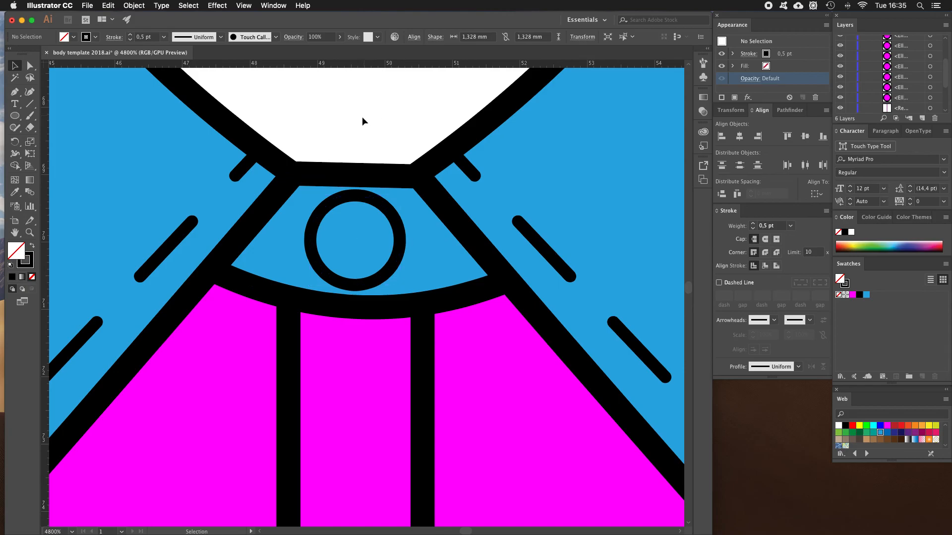
Change the back collar's fill to a darker blue of R 40, G 150, B 188
key(z)
alt+click(372, 178)
alt+click(376, 223)
alt+click(375, 229)
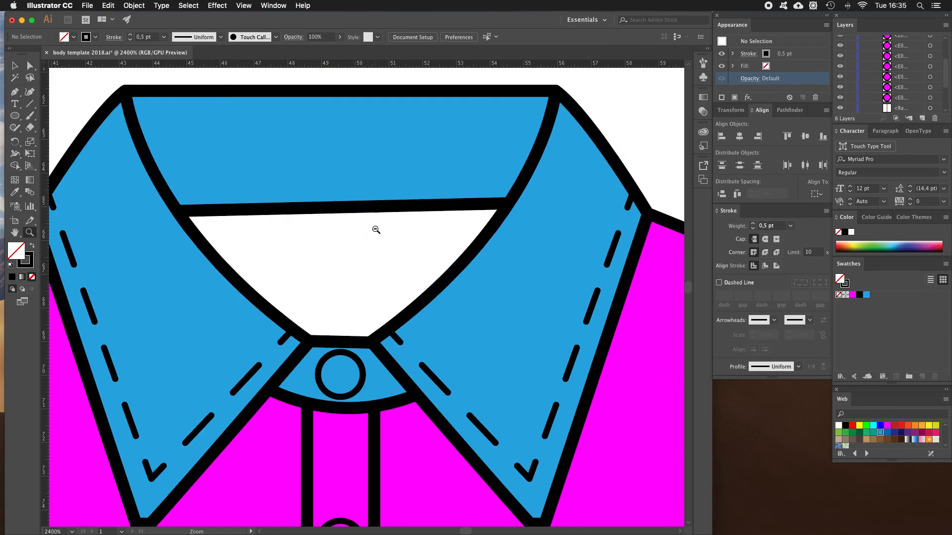
alt+click(374, 233)
alt+click(374, 242)
drag(329, 324, 372, 163)
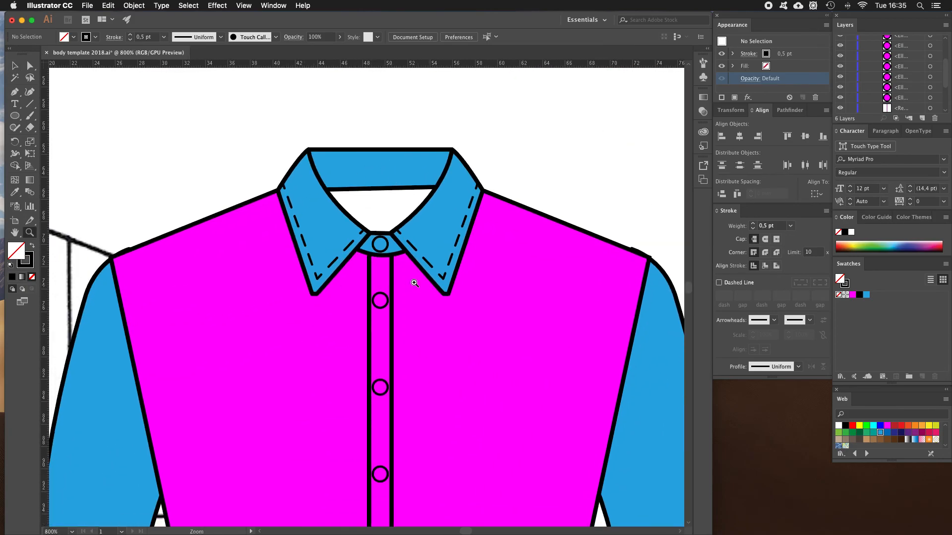
key(v)
click(377, 169)
click(376, 170)
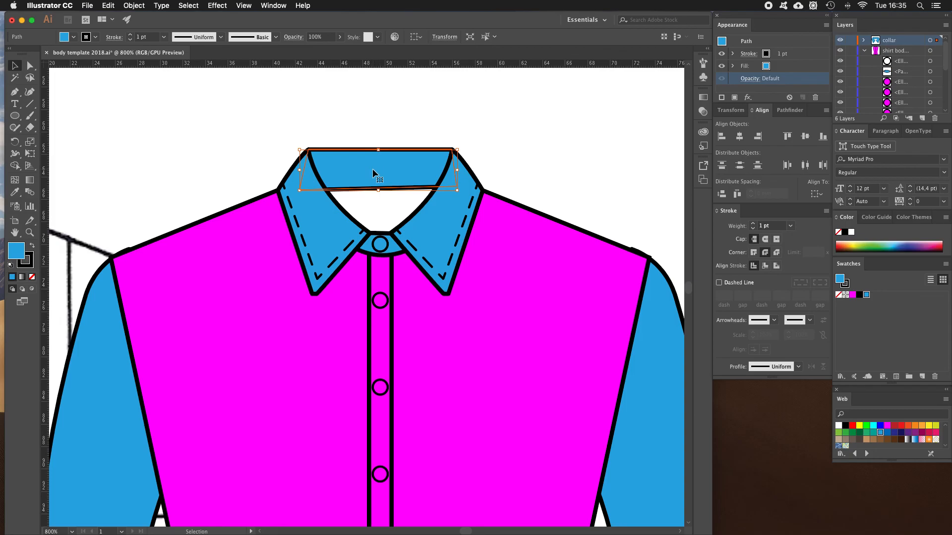
double_click(866, 296)
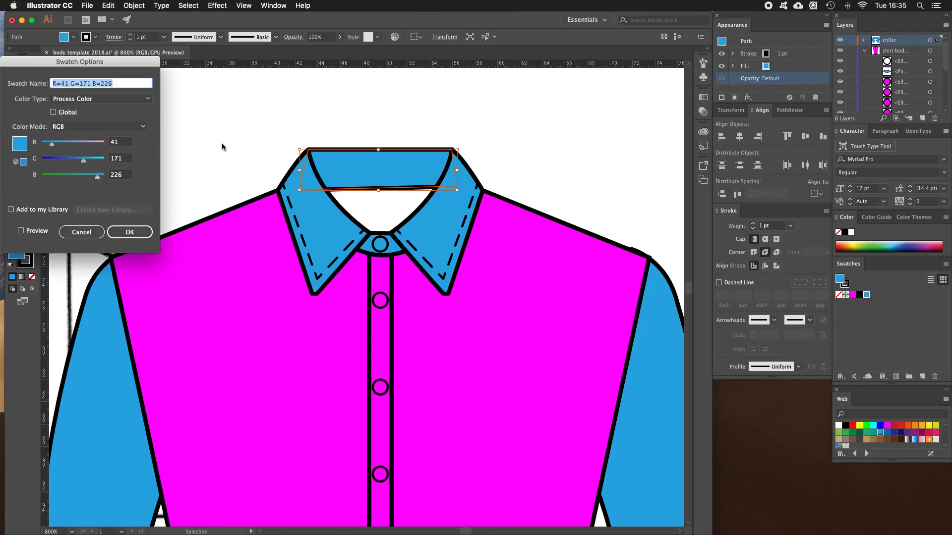
click(87, 234)
double_click(16, 251)
click(108, 116)
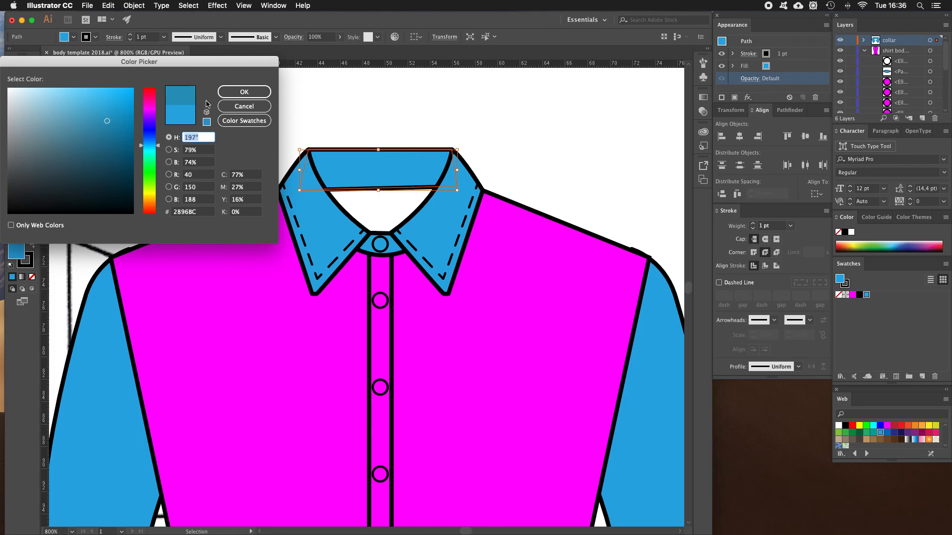
click(245, 92)
click(335, 105)
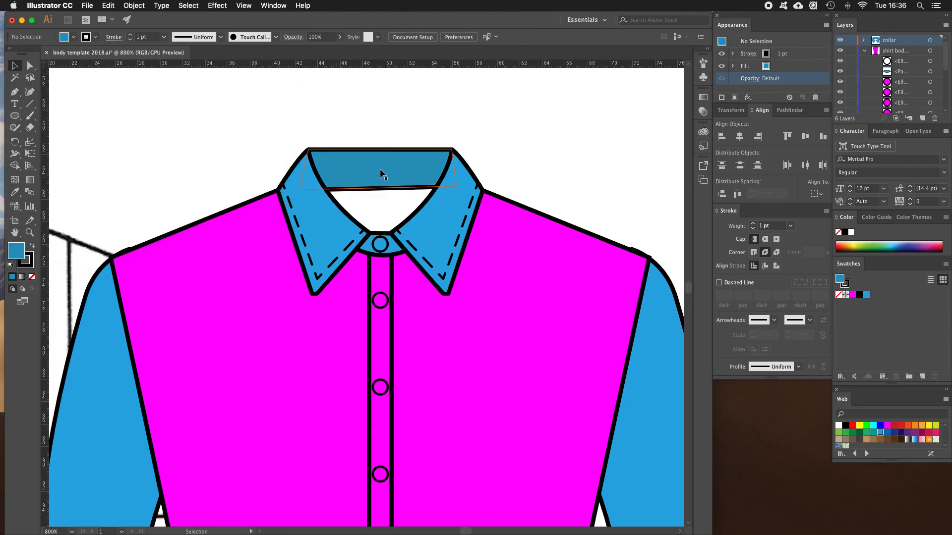
Draw a darker blue shape filling the neck opening on the shirt bodice layer and send it behind the collar stand
key(p)
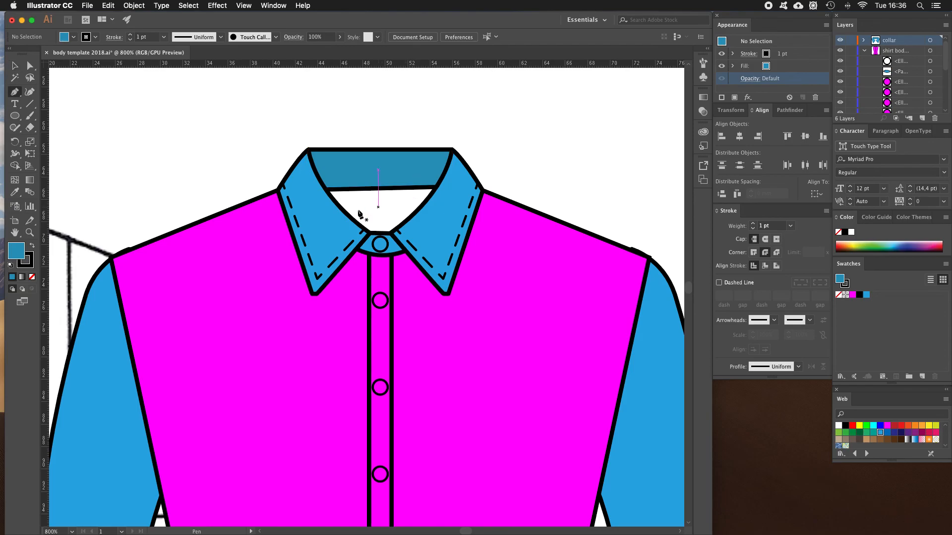
click(864, 51)
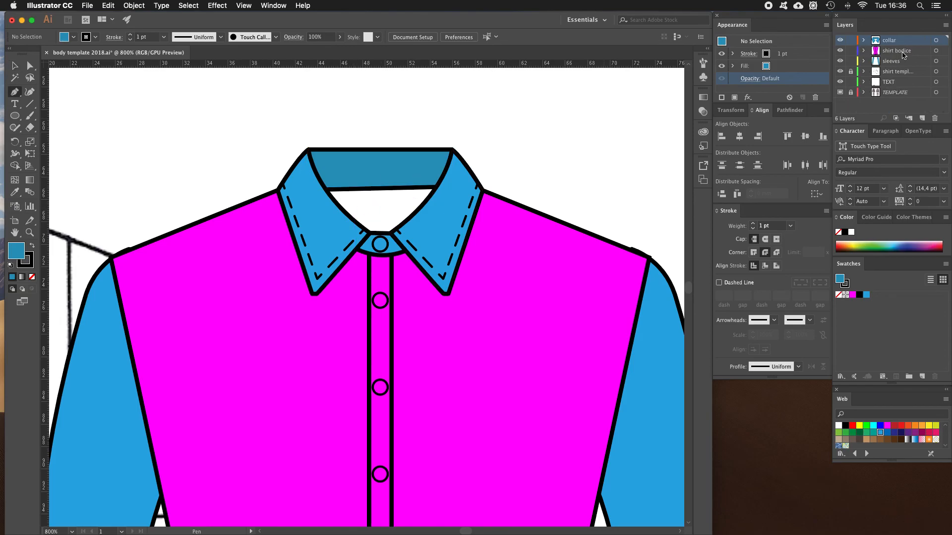
click(454, 183)
click(411, 241)
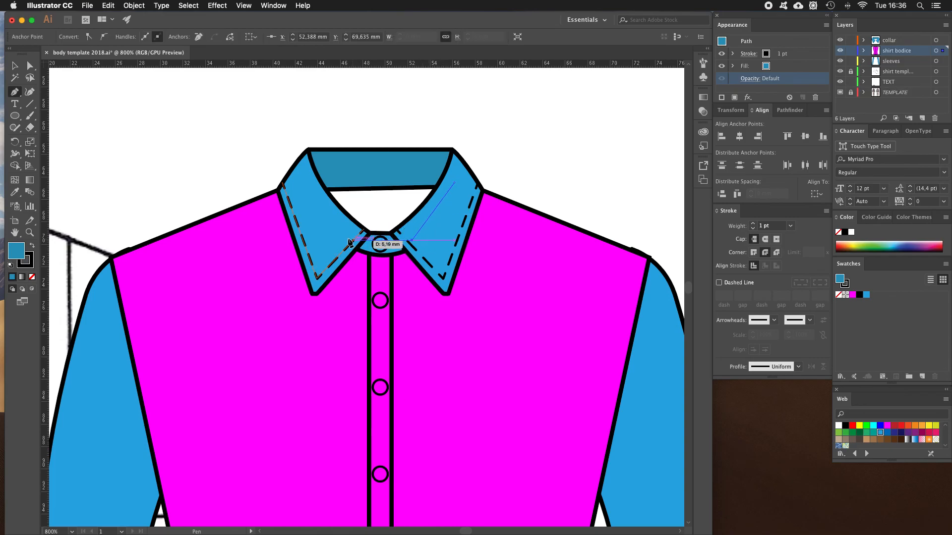
click(329, 237)
click(308, 183)
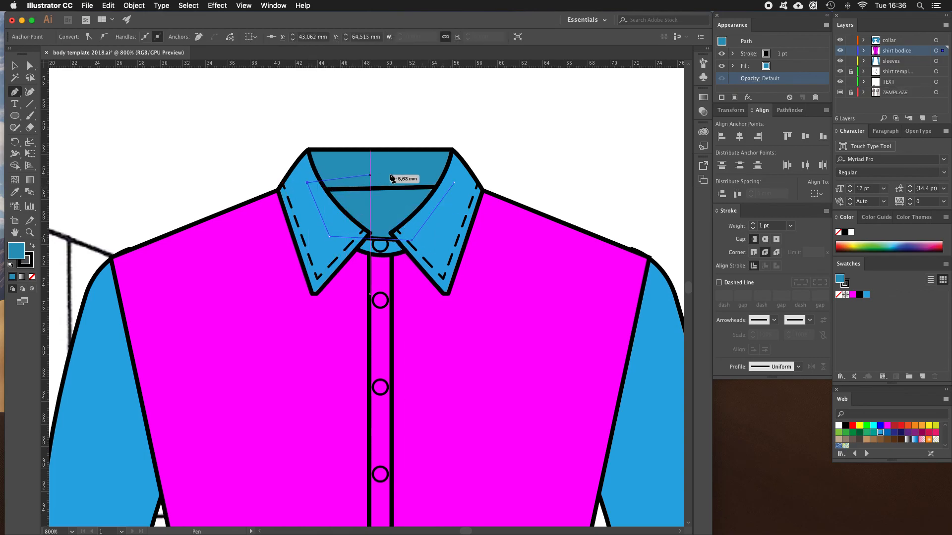
click(454, 182)
key(v)
click(520, 151)
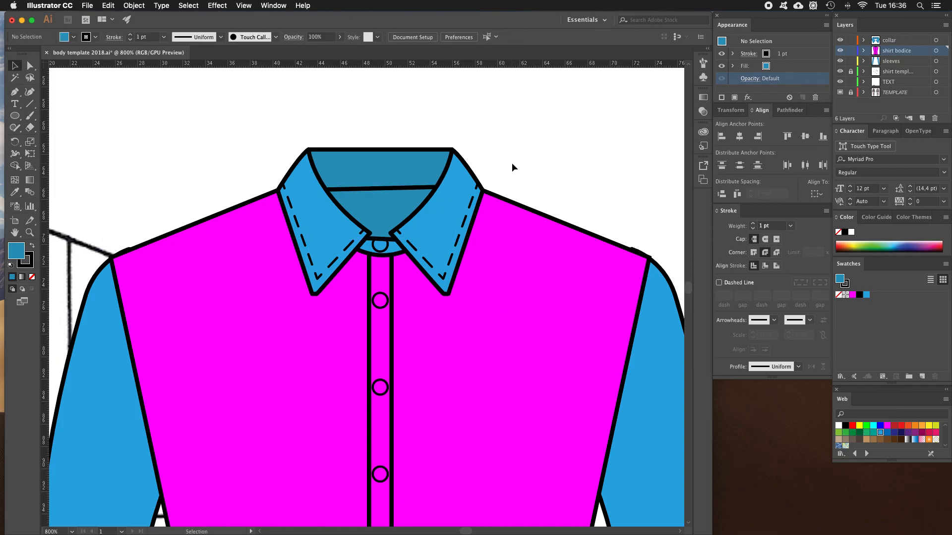
click(387, 208)
click(555, 138)
Examine the collar's details up close and compare the whole shirt with the reference sketches
key(z)
alt+click(488, 179)
alt+click(476, 191)
alt+click(363, 336)
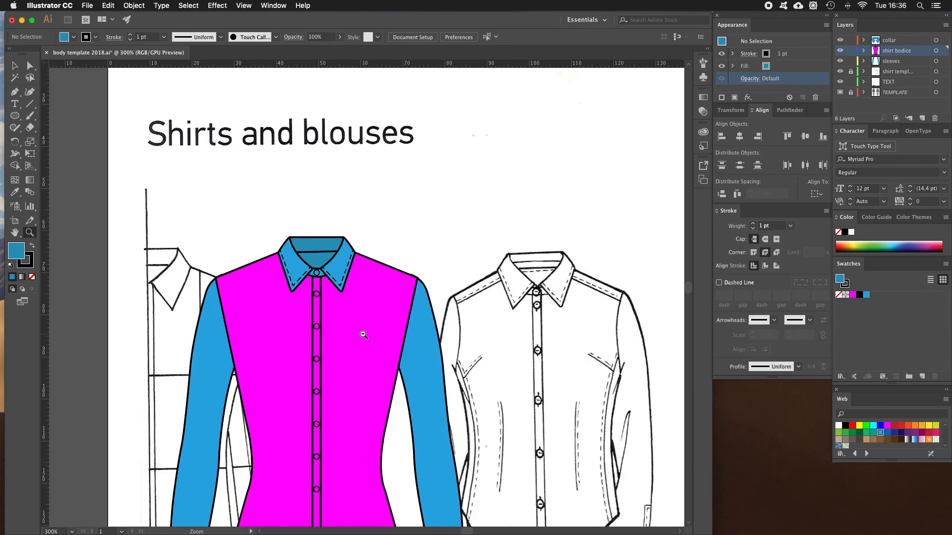
click(320, 263)
click(359, 313)
click(361, 275)
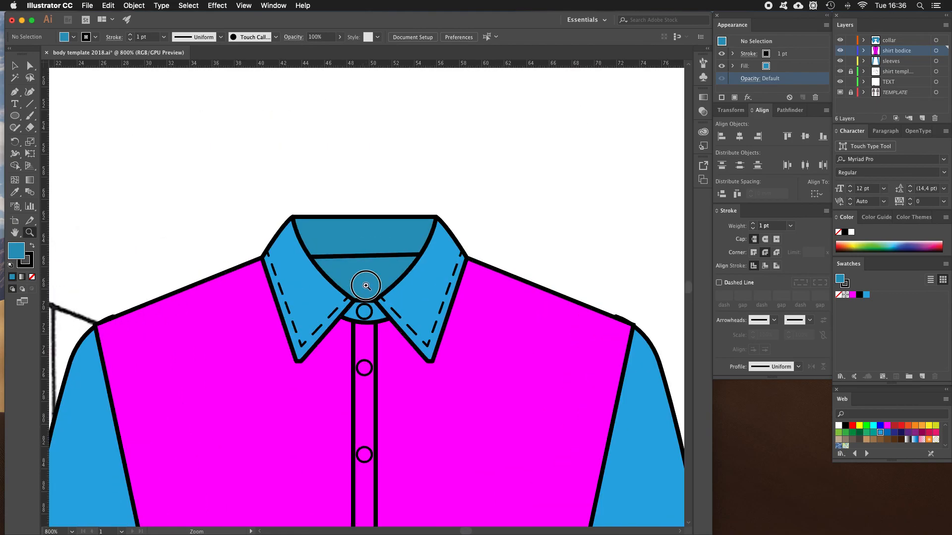
click(365, 280)
click(370, 294)
alt+click(368, 297)
alt+click(365, 299)
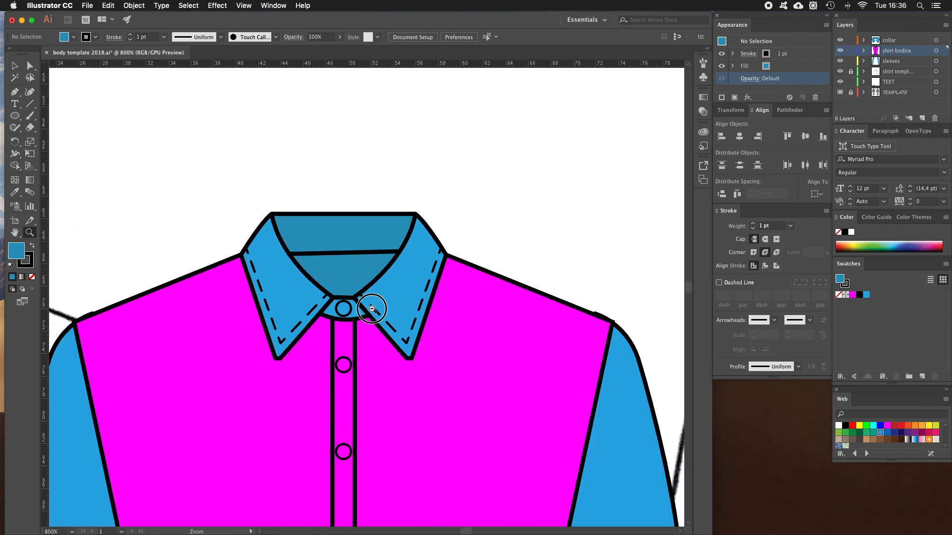
alt+click(364, 300)
alt+click(363, 302)
alt+click(362, 303)
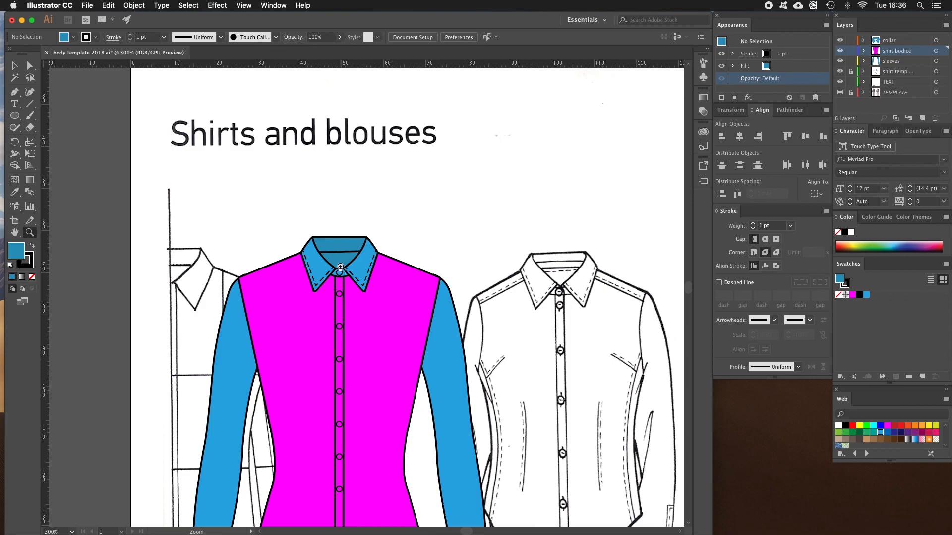
scroll(339, 289, down, 4)
drag(370, 233, 351, 241)
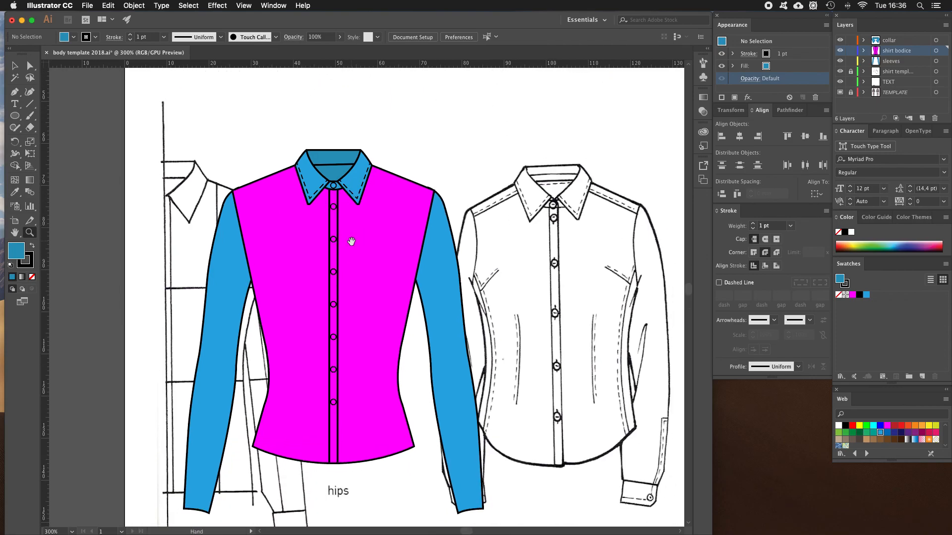
alt+click(367, 270)
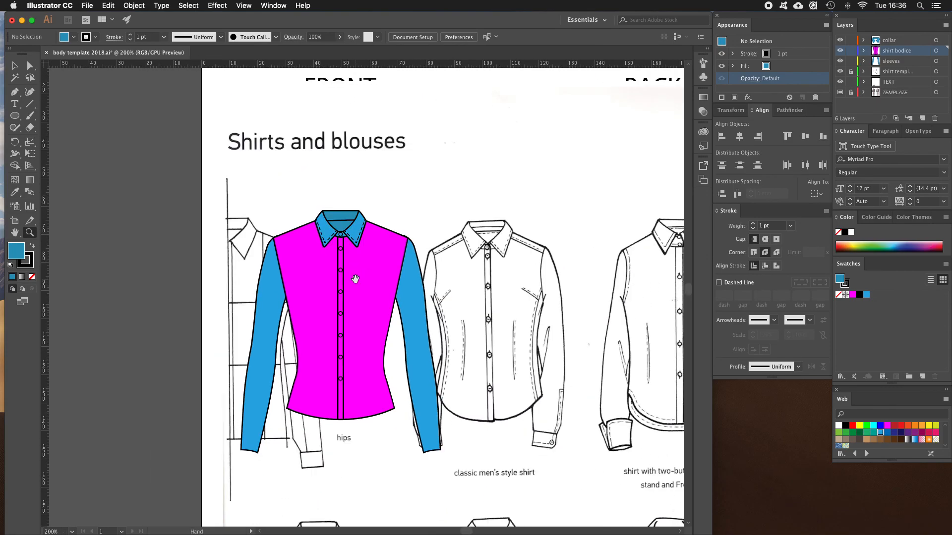
drag(355, 278, 374, 282)
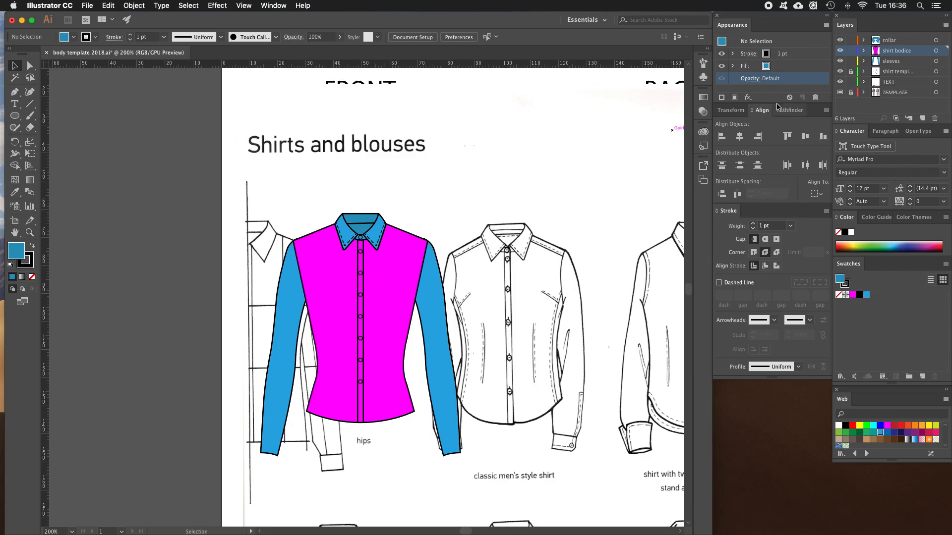
Hide the shirt template layer so the coloured shirt is shown over the body template only
click(840, 71)
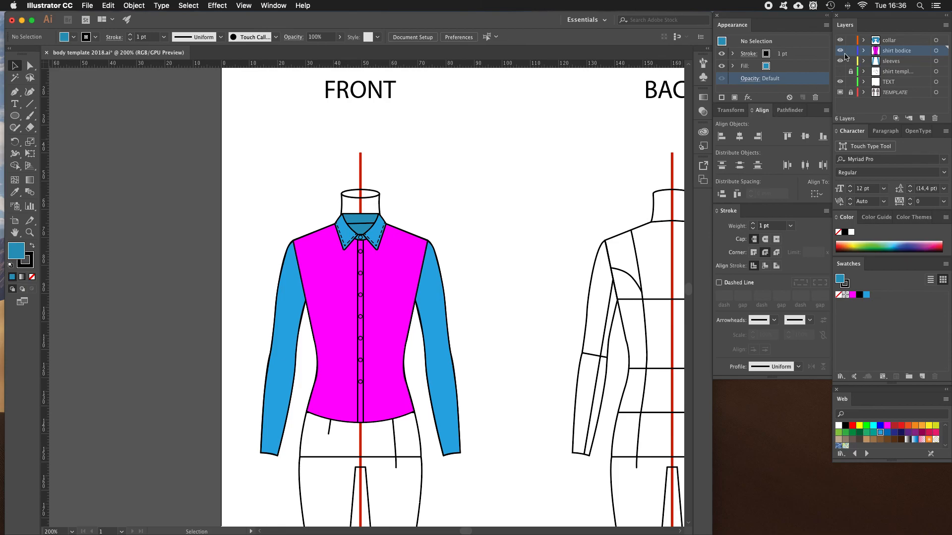
click(839, 93)
click(839, 93)
drag(549, 208, 510, 170)
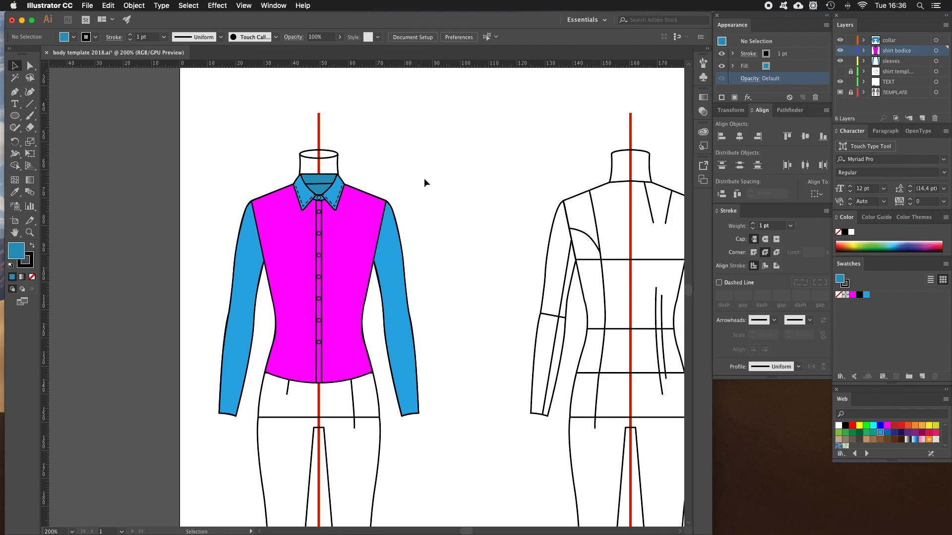